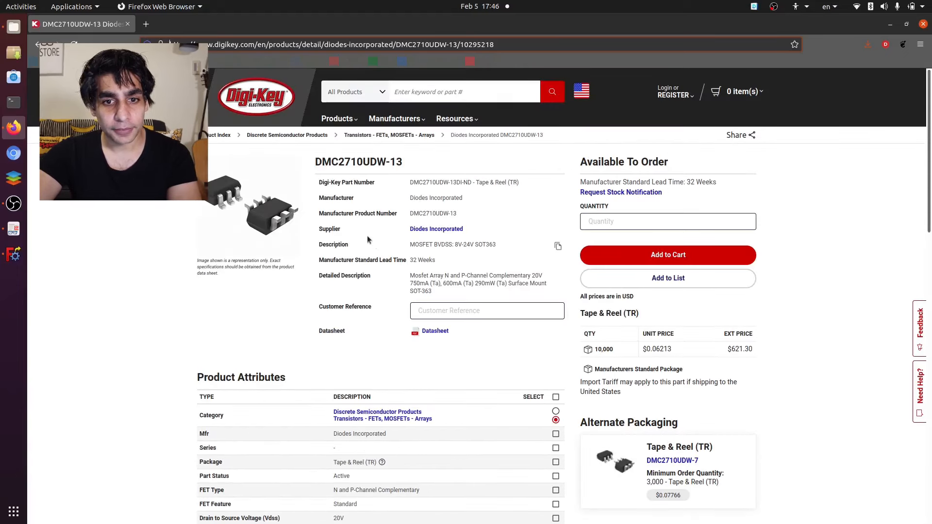
- Open the DMC2710UDW-13 datasheet from the product page and save DMC2710UDW.pdf in the DATASHEETS folder
drag(317, 163, 471, 164)
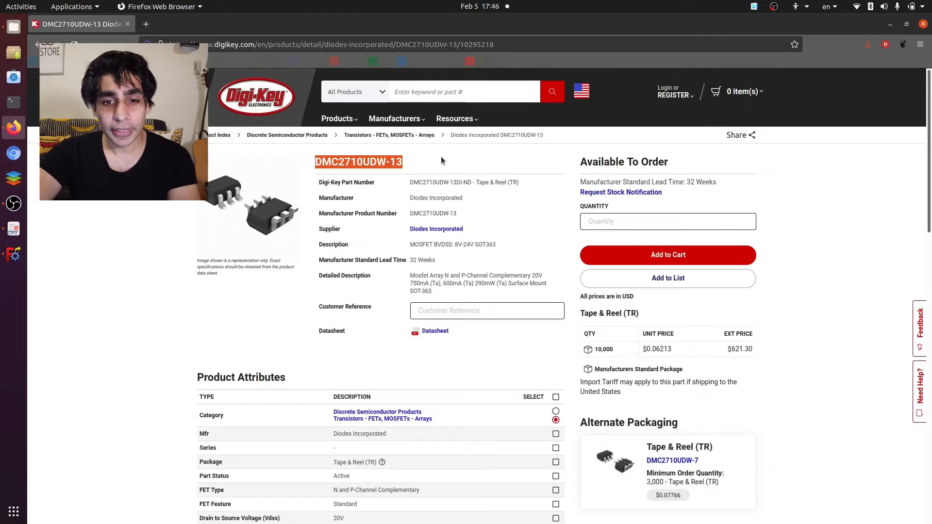
click(427, 333)
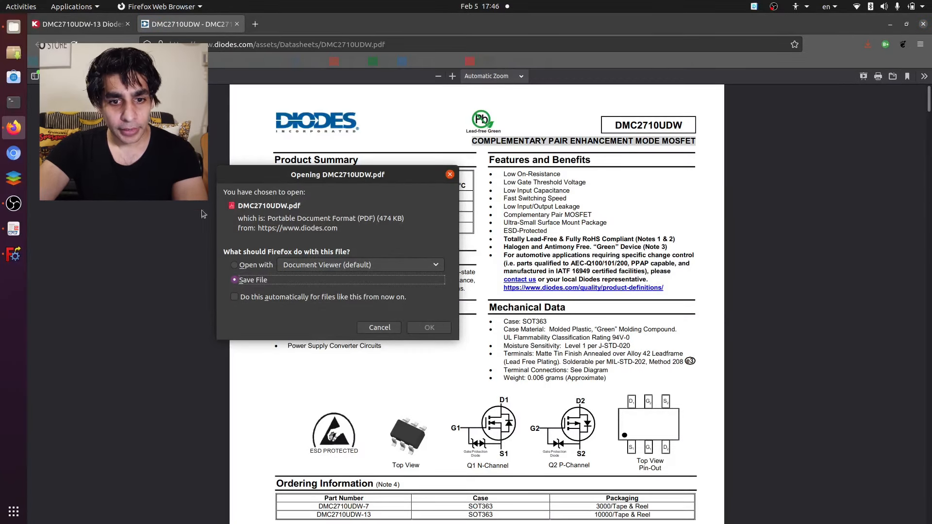
click(429, 327)
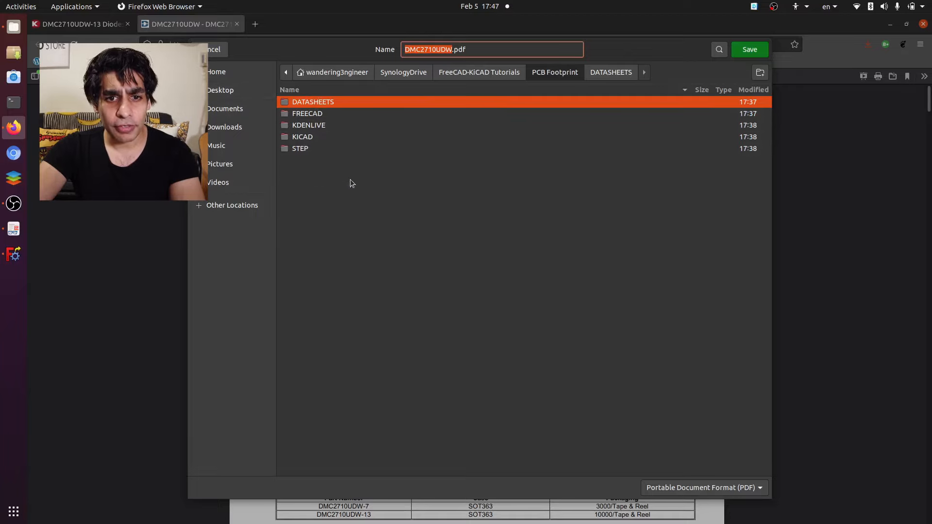
double_click(307, 102)
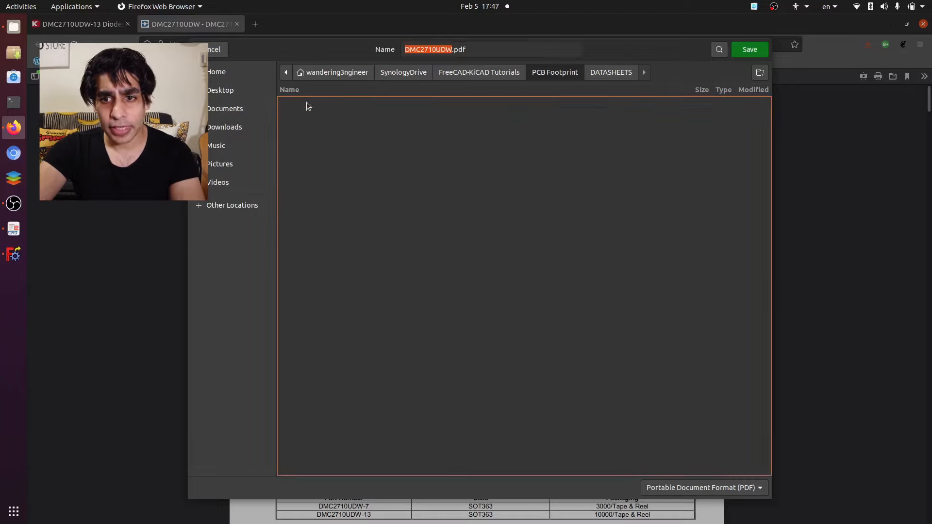
click(749, 49)
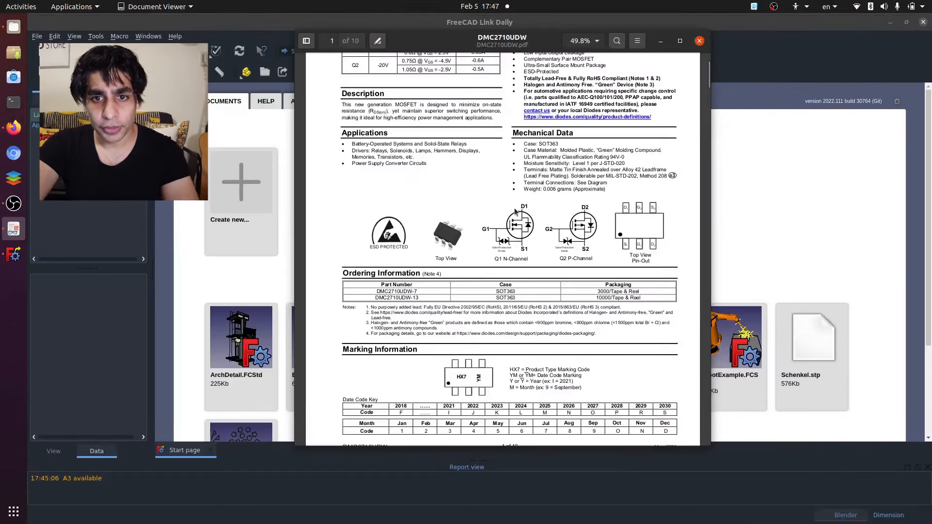
- Find the SOT363 Suggested Pad Layout drawing on page 9 of the DMC2710UDW.pdf datasheet and enlarge it
drag(501, 39, 378, 63)
scroll(420, 206, up, 3)
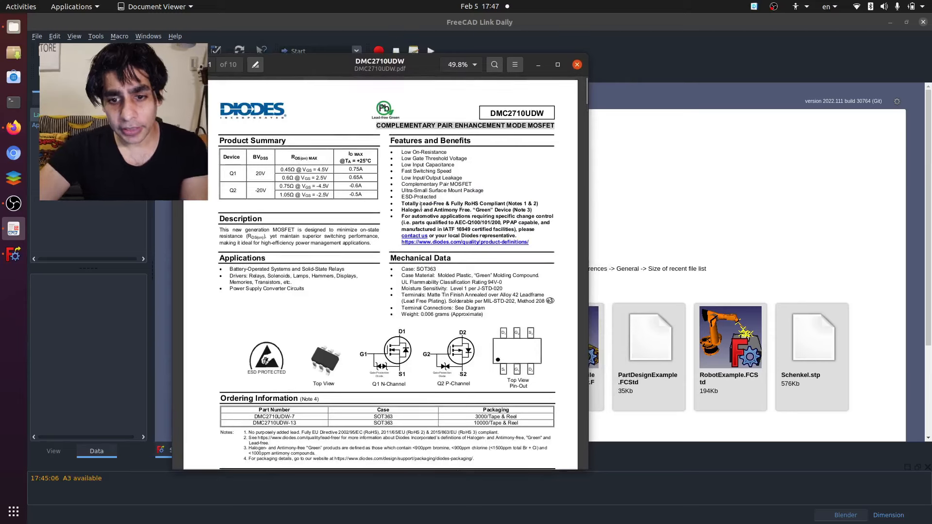
scroll(533, 272, down, 3)
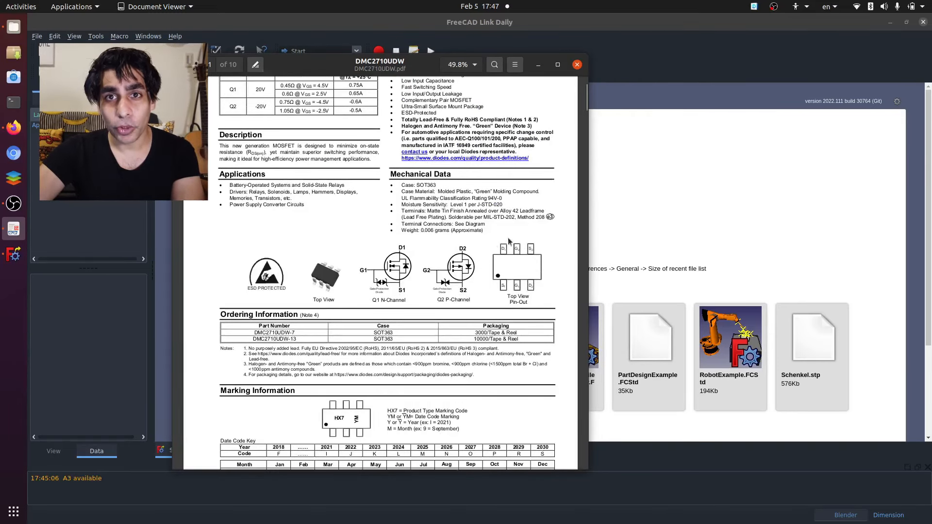
scroll(470, 276, down, 20)
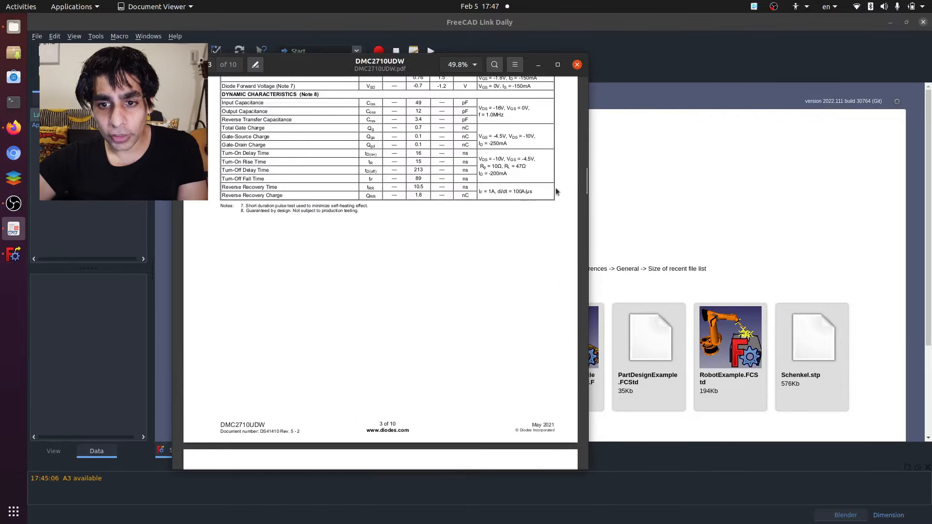
drag(585, 179, 578, 410)
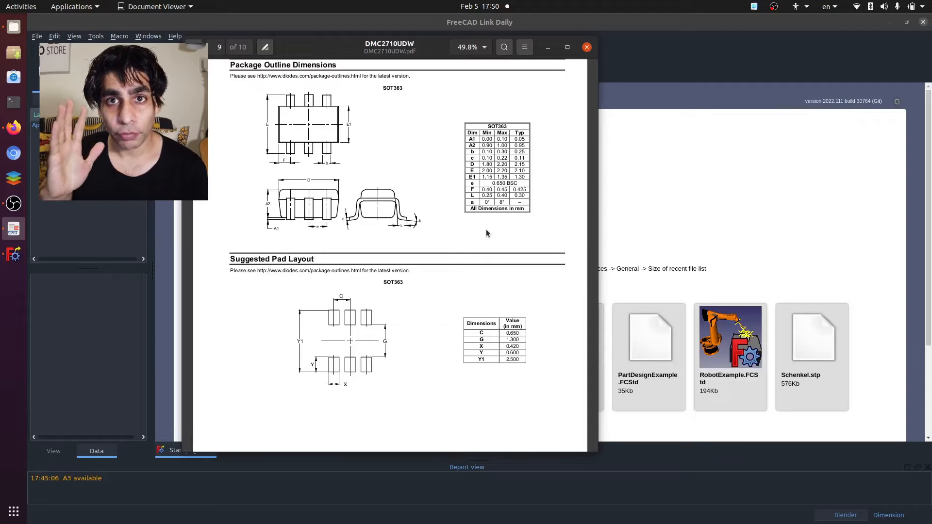
double_click(389, 48)
scroll(478, 341, down, 2)
ctrl+scroll(436, 236, up, 2)
- Use the Screenshot app to capture the SOT363 pad layout with its dimension table, saving it as footprint.png in the DATASHEETS folder
click(20, 513)
text(sdreenshot)
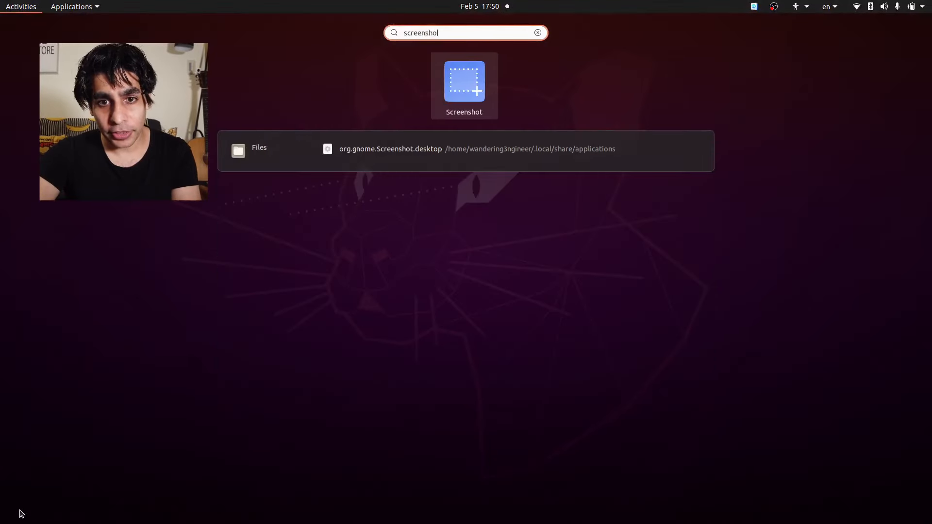
key(Return)
click(444, 256)
click(546, 196)
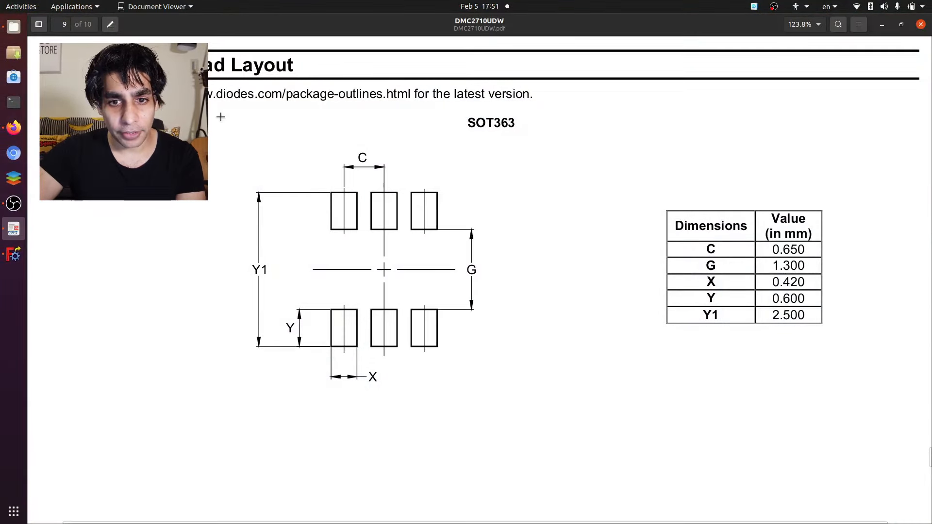
drag(225, 111, 844, 395)
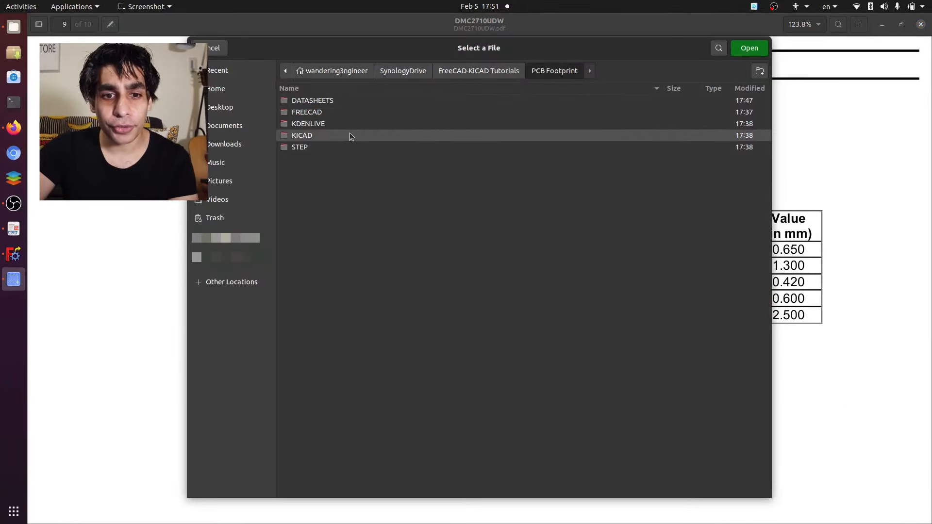
double_click(323, 99)
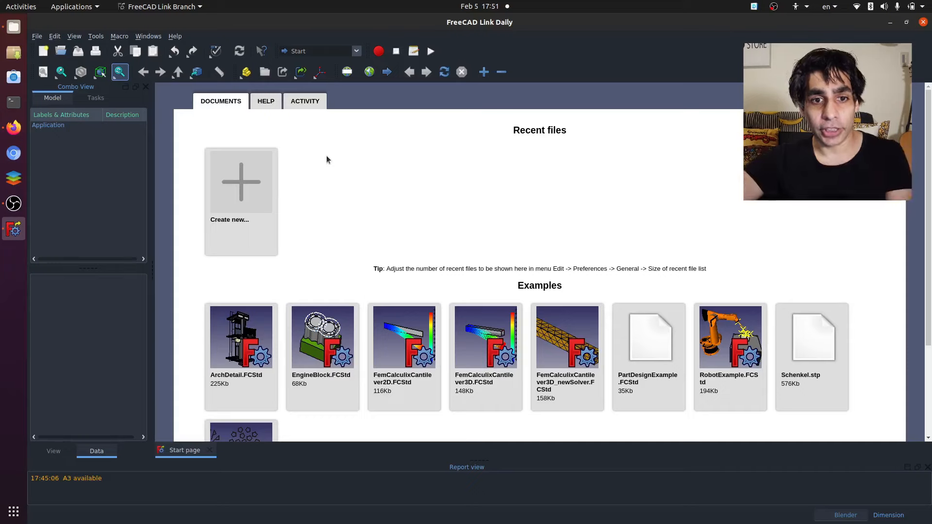
- In FreeCAD, create a new document and save it as footprint in the FREECAD folder
click(244, 183)
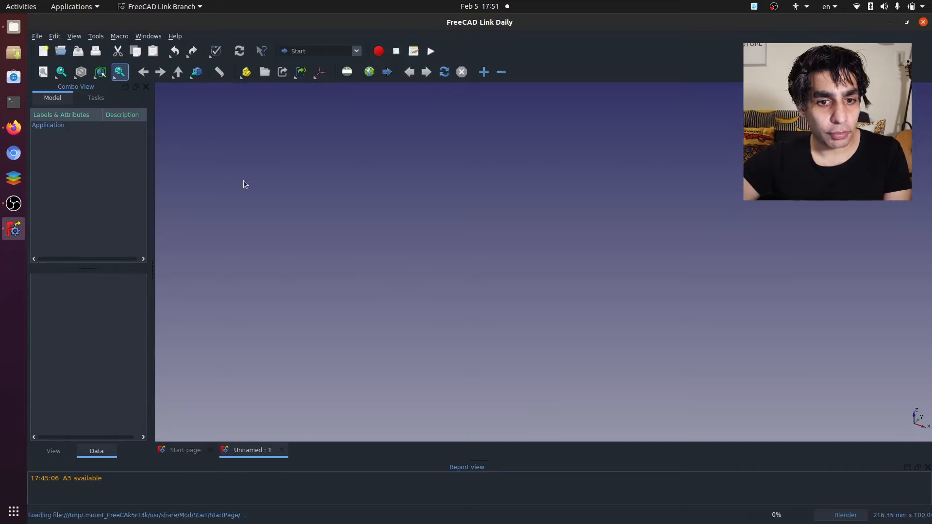
key(ctrl+s)
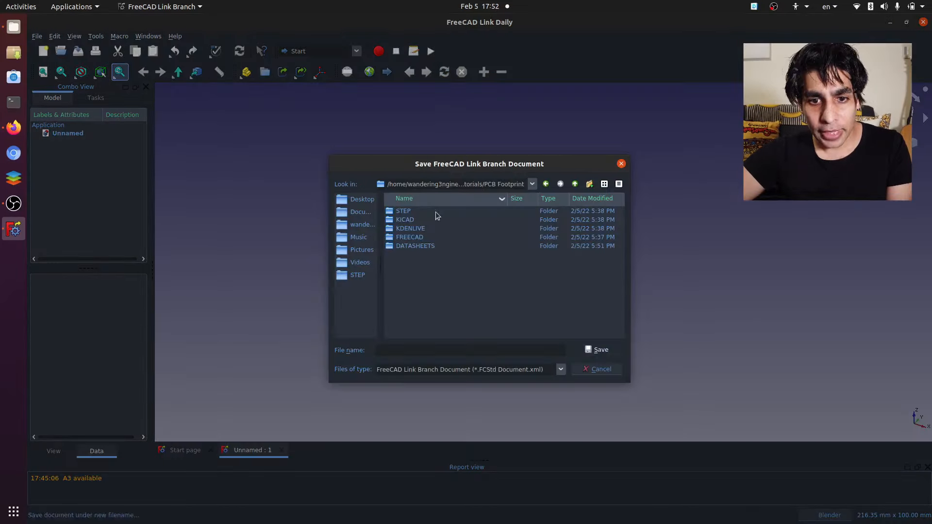
double_click(422, 239)
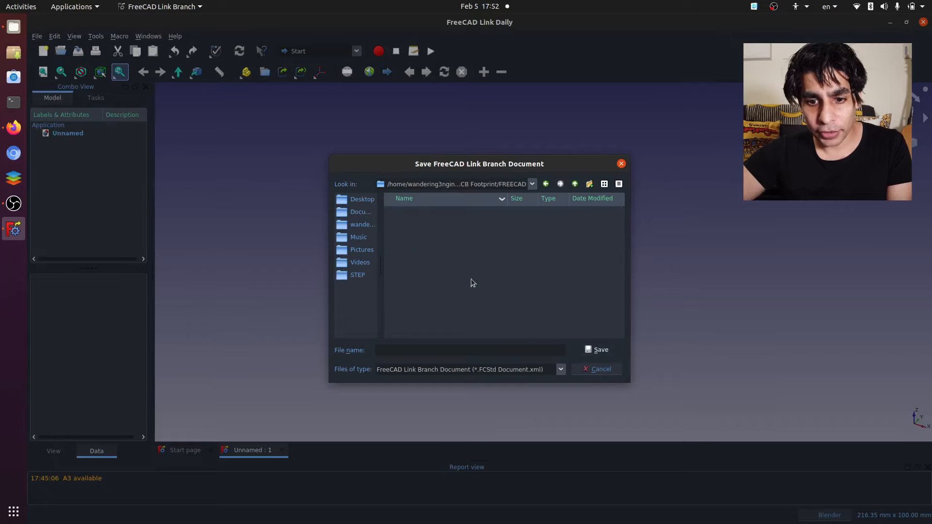
text(footprint)
click(602, 353)
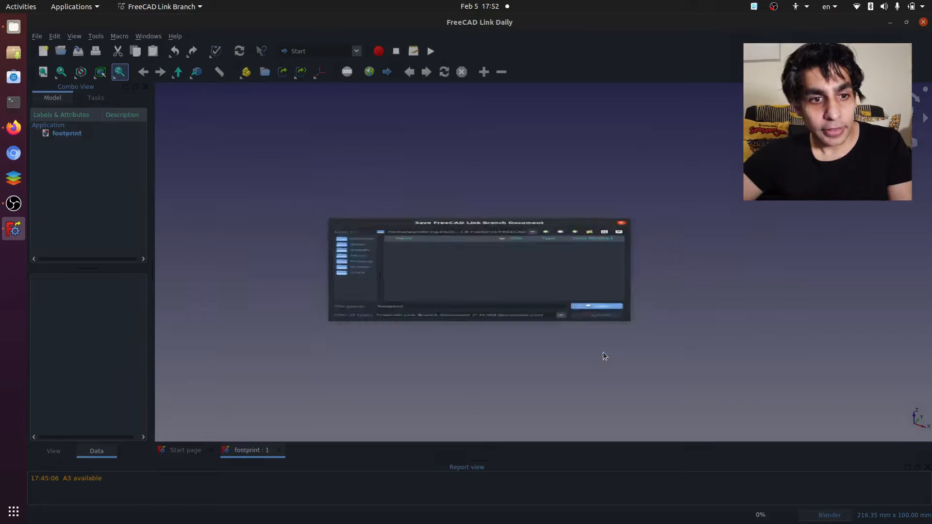
- Create a part container in the document and rename it footprint
click(248, 75)
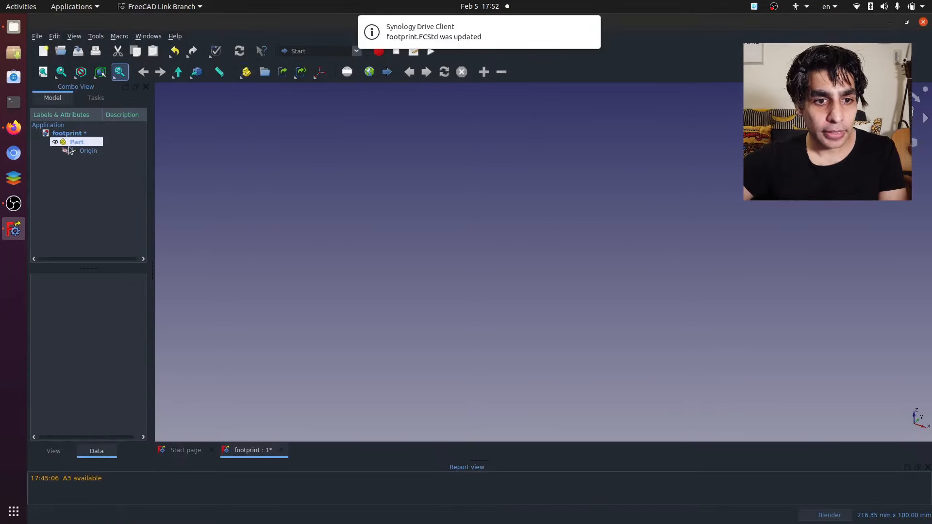
right_click(76, 142)
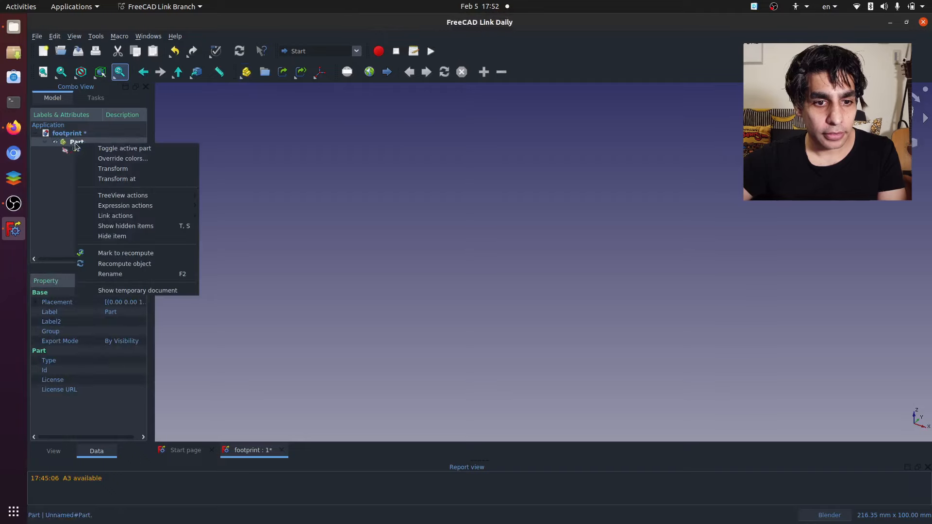
click(116, 274)
text(footprint)
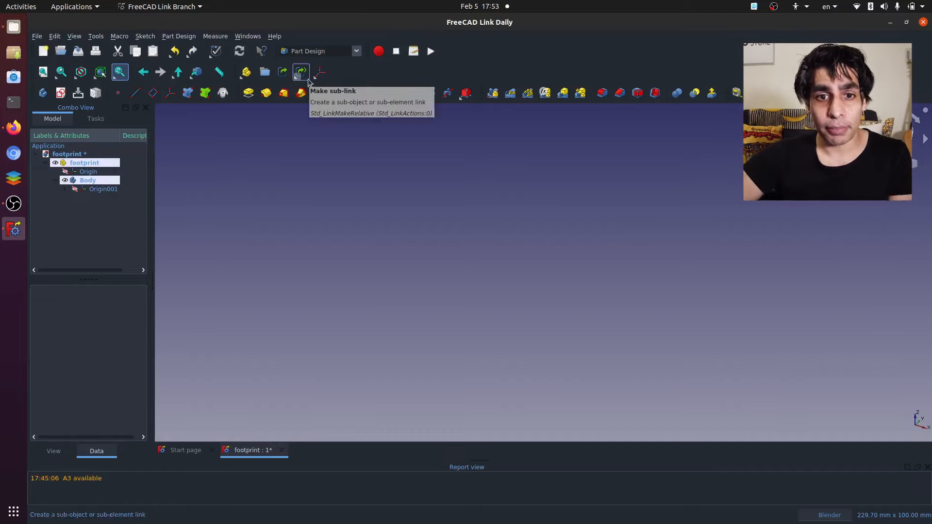
- Switch from Part Design to the Image workbench
click(338, 52)
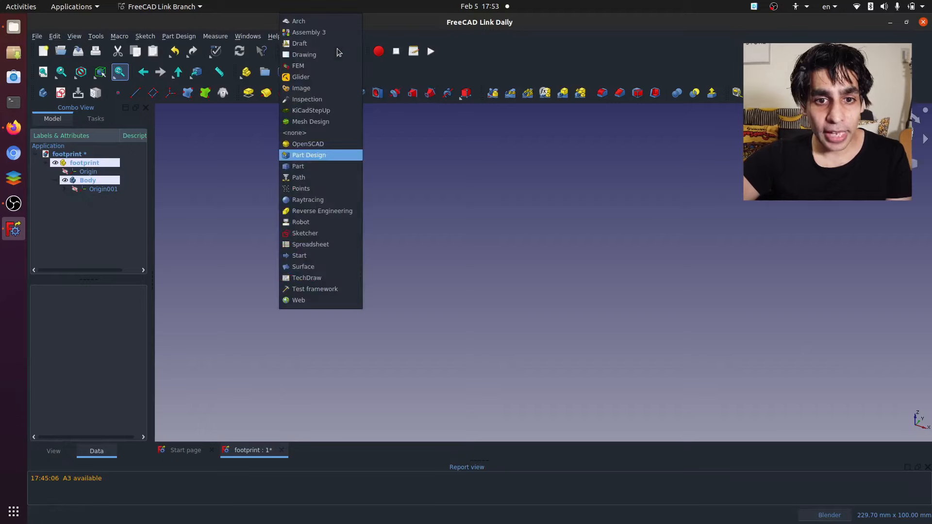
click(322, 90)
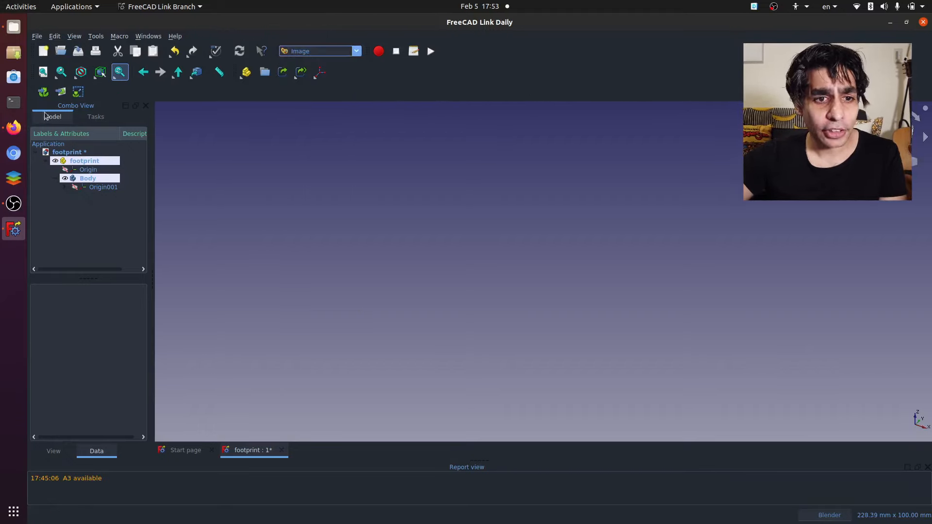
- Open footprint.png from the DATASHEETS folder in a separate image view
click(44, 92)
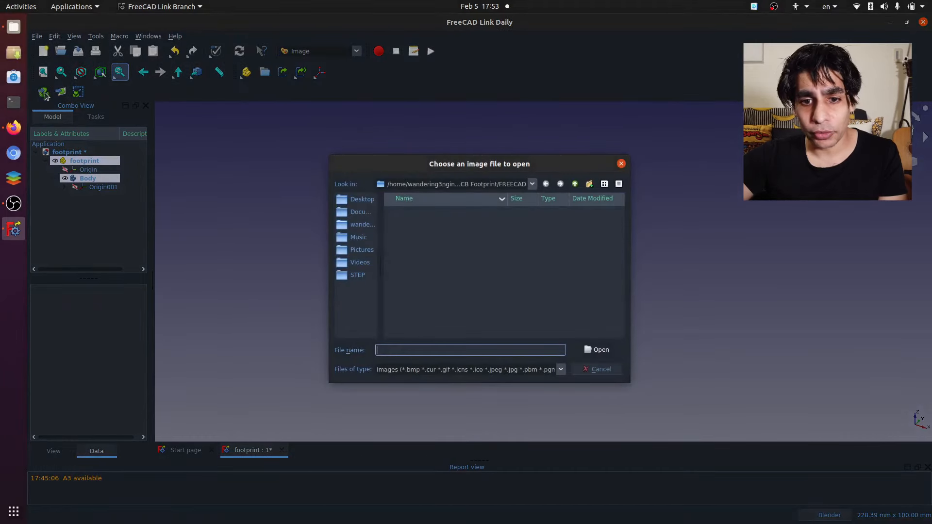
click(574, 185)
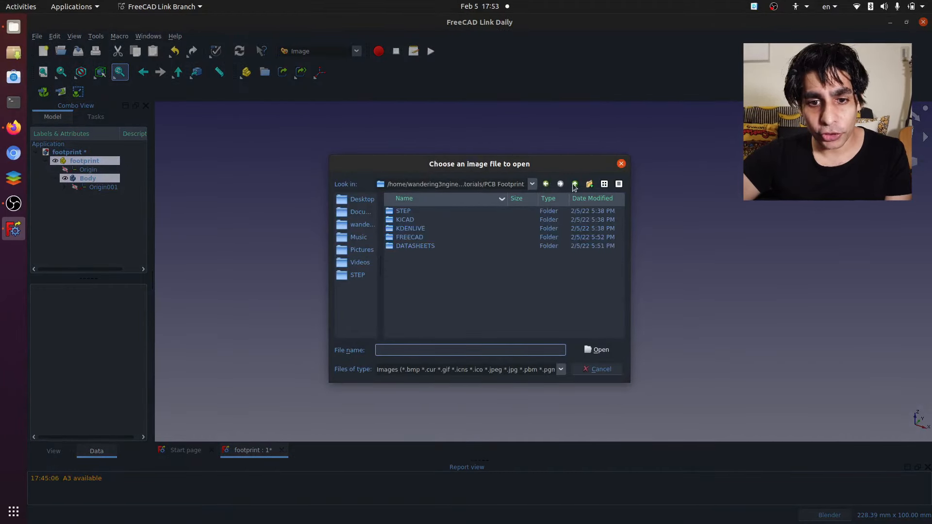
double_click(417, 244)
double_click(427, 211)
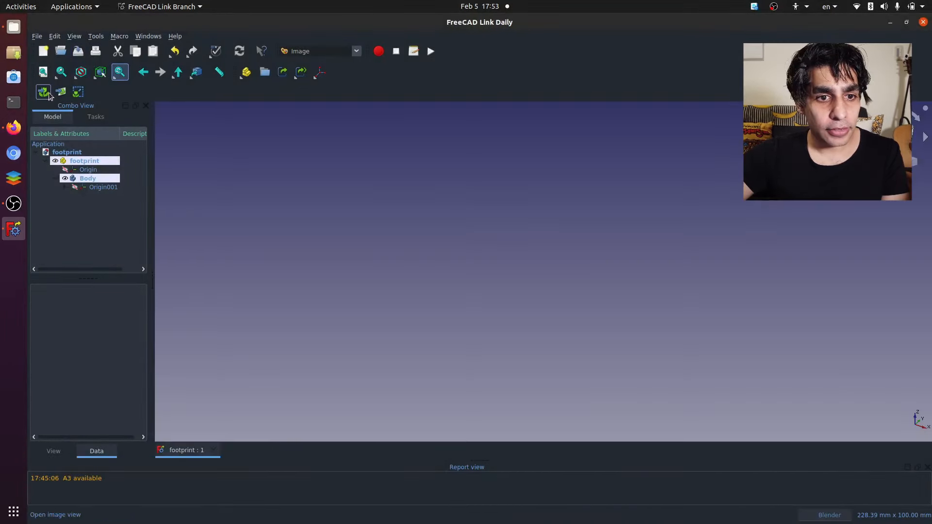
- Import footprint.png from the DATASHEETS folder as an image plane on the XY plane with 0 mm offset
click(61, 93)
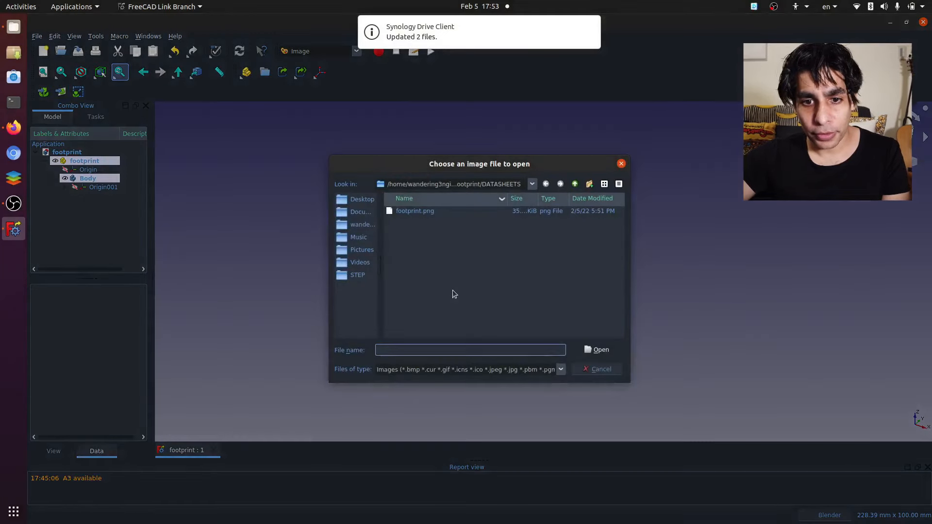
double_click(449, 214)
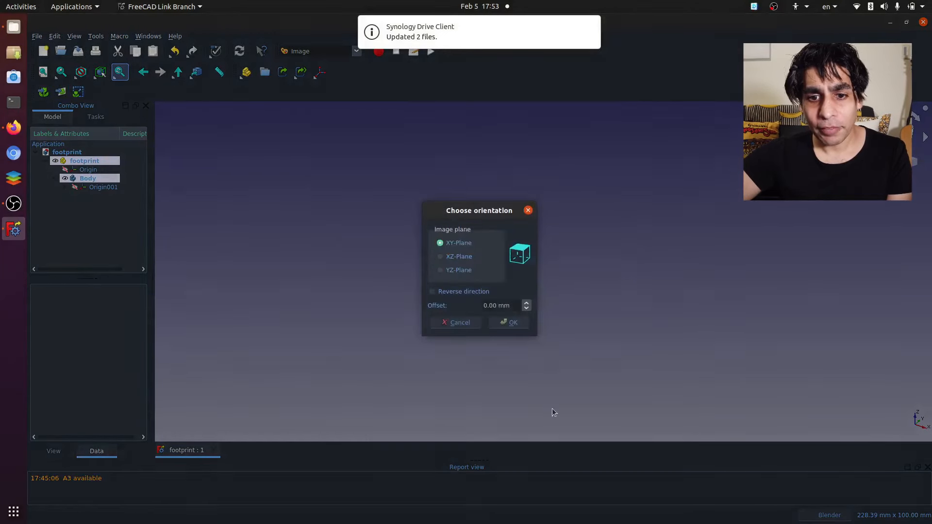
click(509, 323)
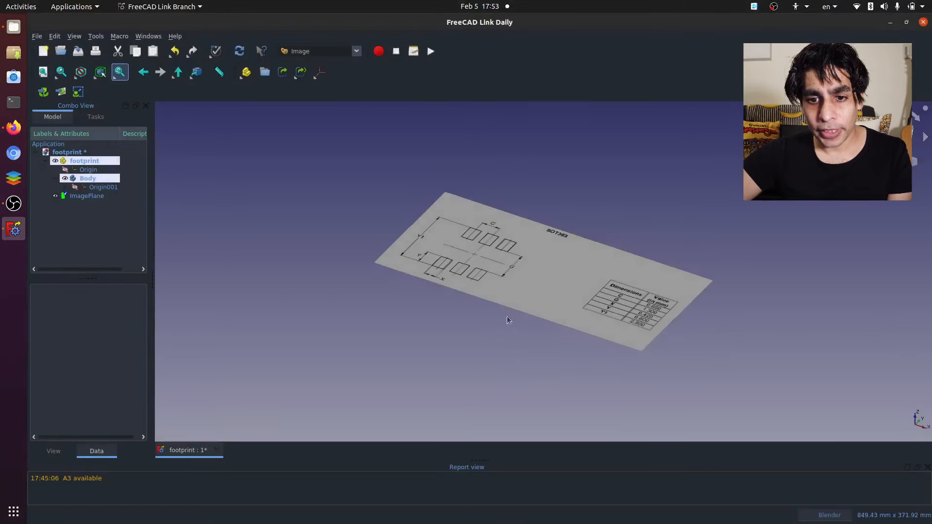
scroll(461, 275, up, 3)
scroll(461, 275, down, 4)
scroll(461, 275, up, 3)
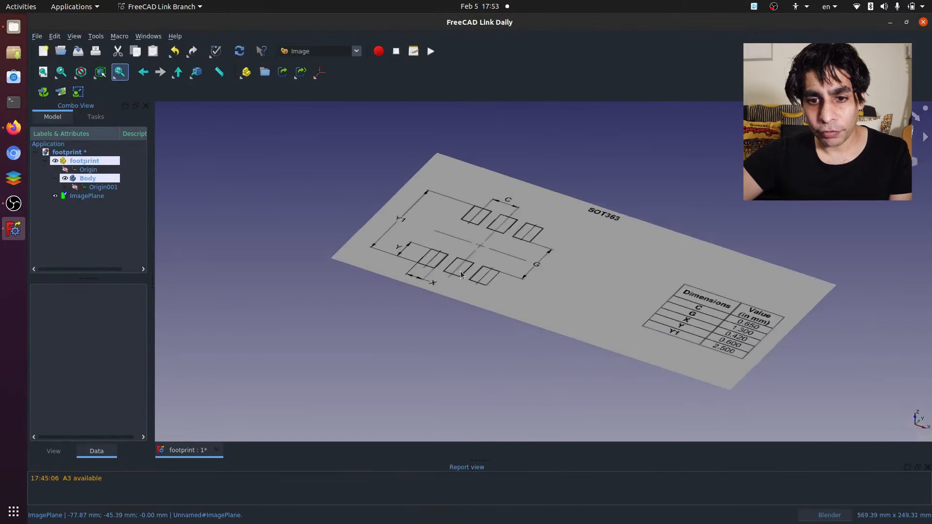
middle_drag(461, 274, 500, 246)
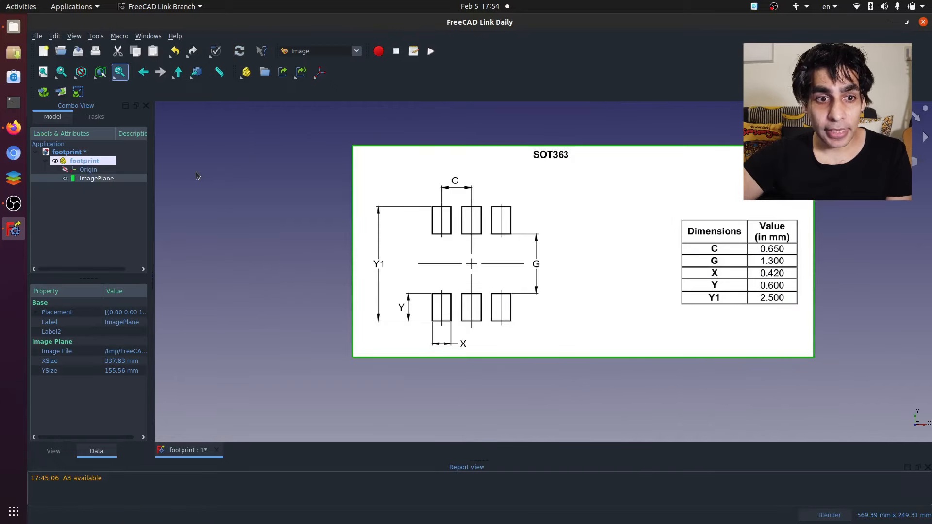
- Set the transparency of the footprint image plane to 66
right_click(71, 187)
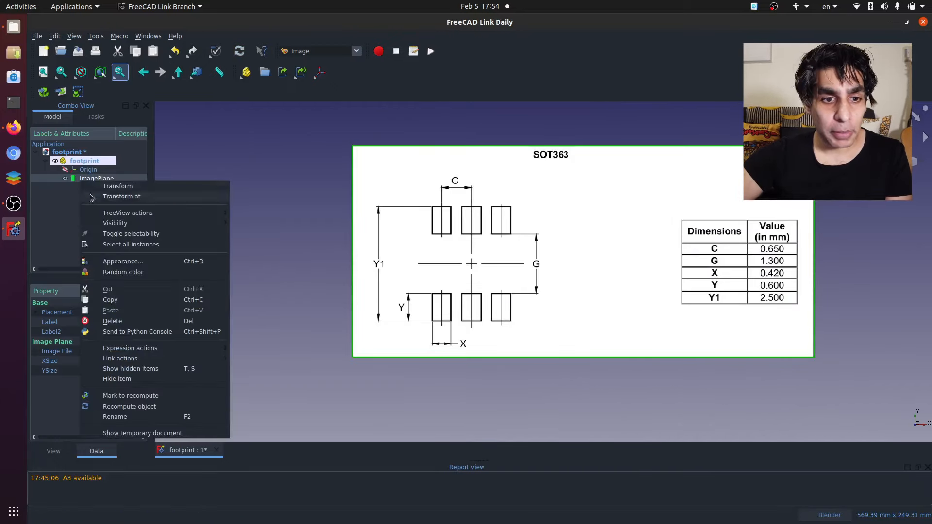
click(134, 262)
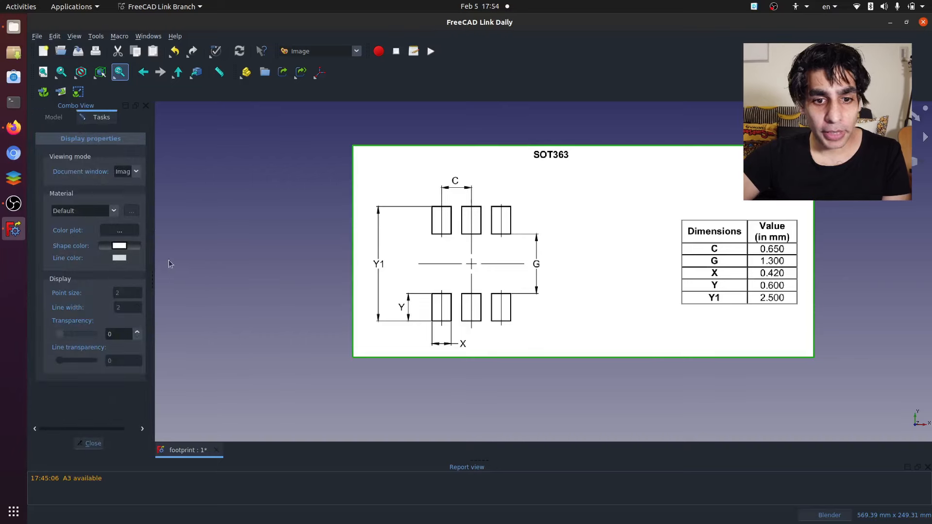
drag(63, 335, 82, 337)
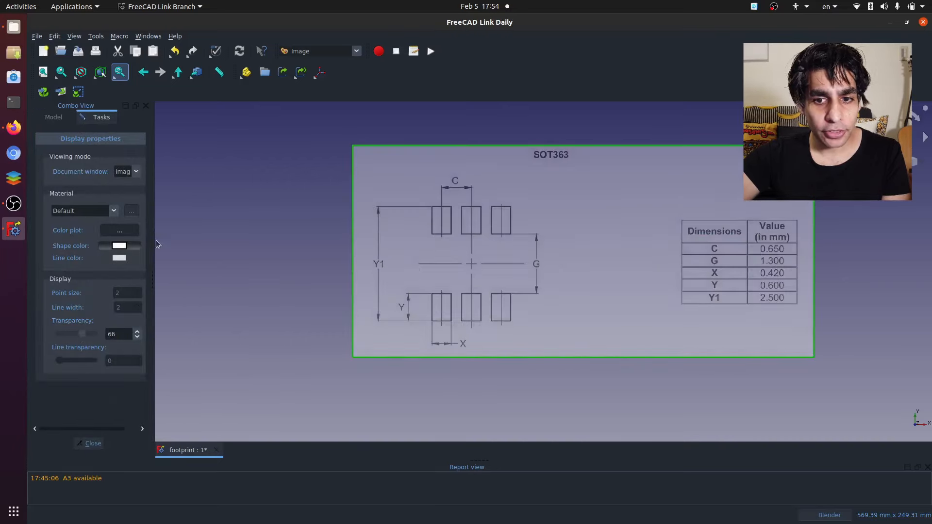
click(54, 117)
- Switch from Image to the Sketcher workbench
click(330, 55)
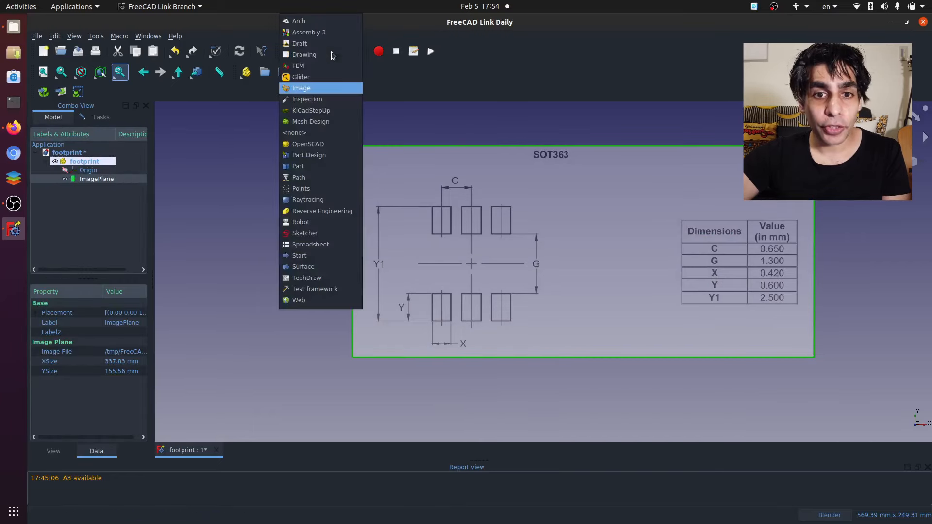
click(330, 235)
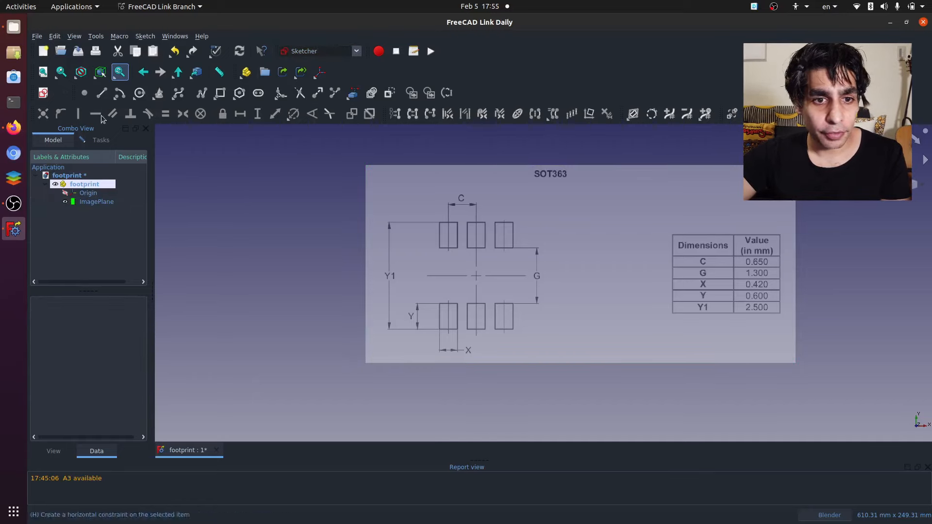
- Create a new sketch on the XY plane with 0 mm offset, closing the task dialog that is still open
click(43, 97)
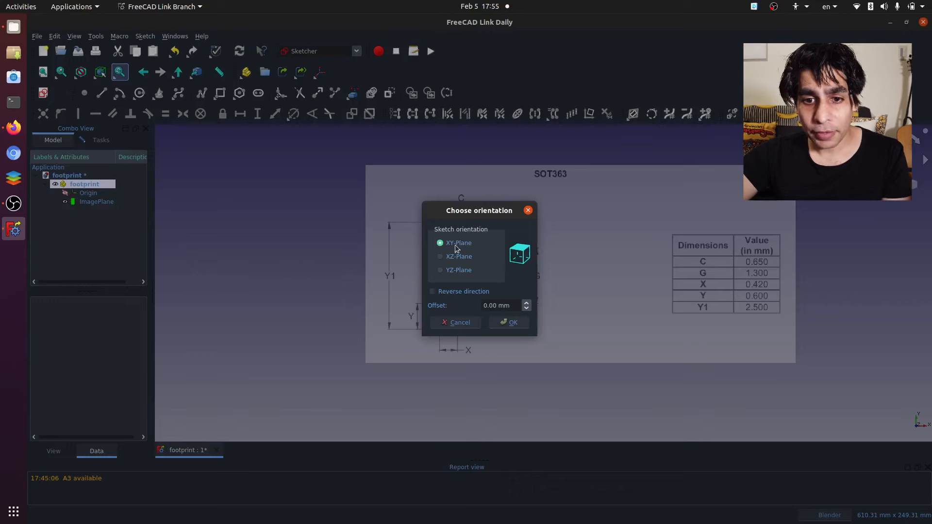
click(510, 324)
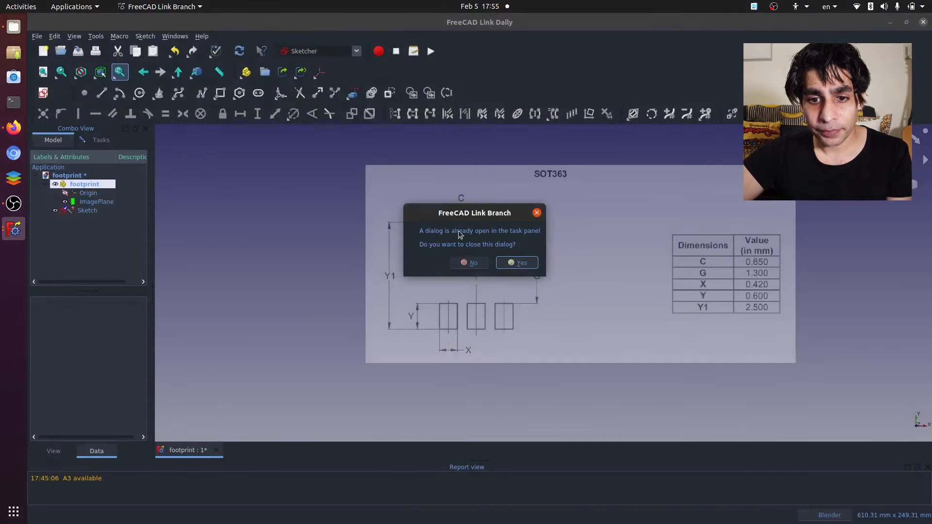
click(516, 262)
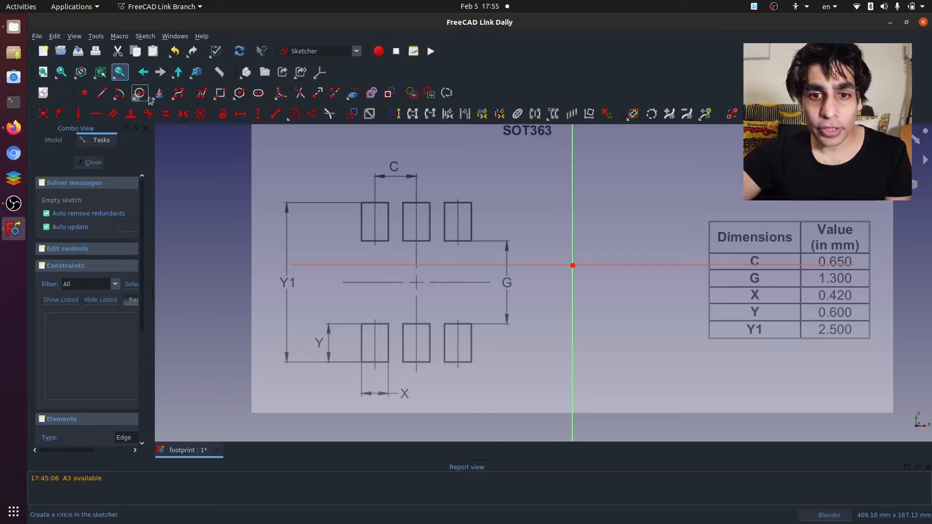
- Draw a rectangle about 14 by 20 mm over the lower-left pad outline in the image
click(220, 93)
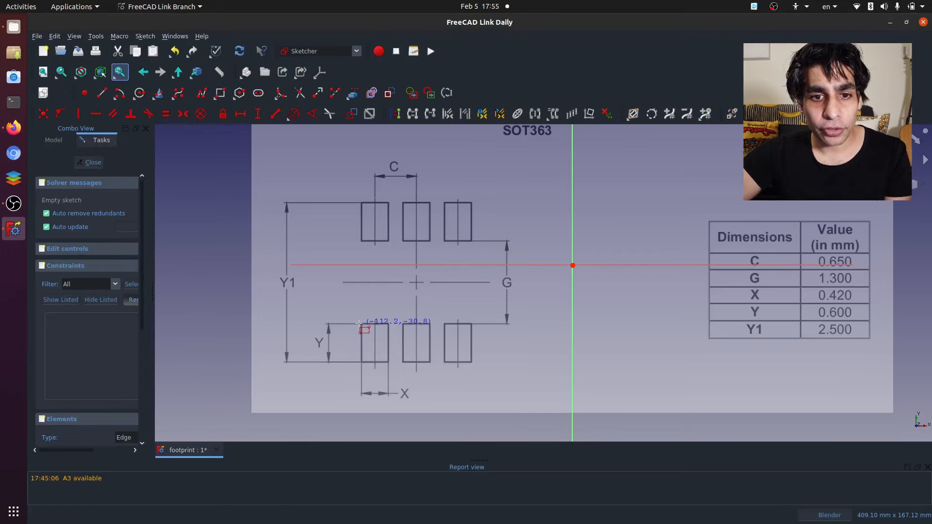
click(362, 323)
click(388, 362)
scroll(364, 361, up, 5)
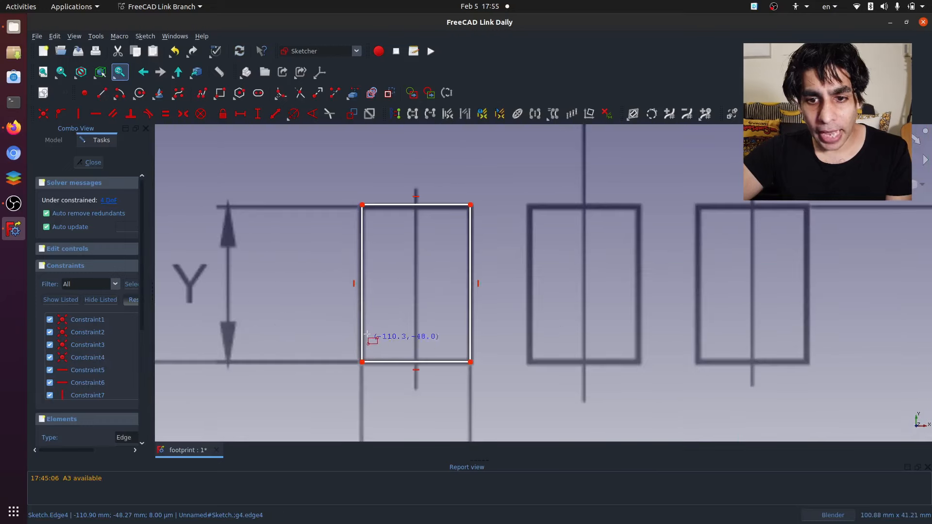
scroll(366, 335, down, 8)
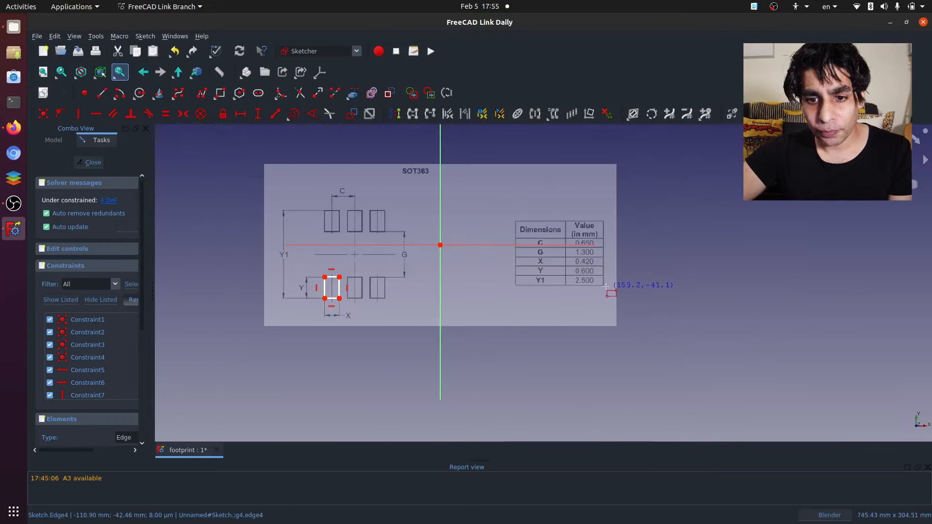
- Constrain the rectangle's width to 0.42 mm, the X value in the image's dimension table
scroll(607, 288, up, 10)
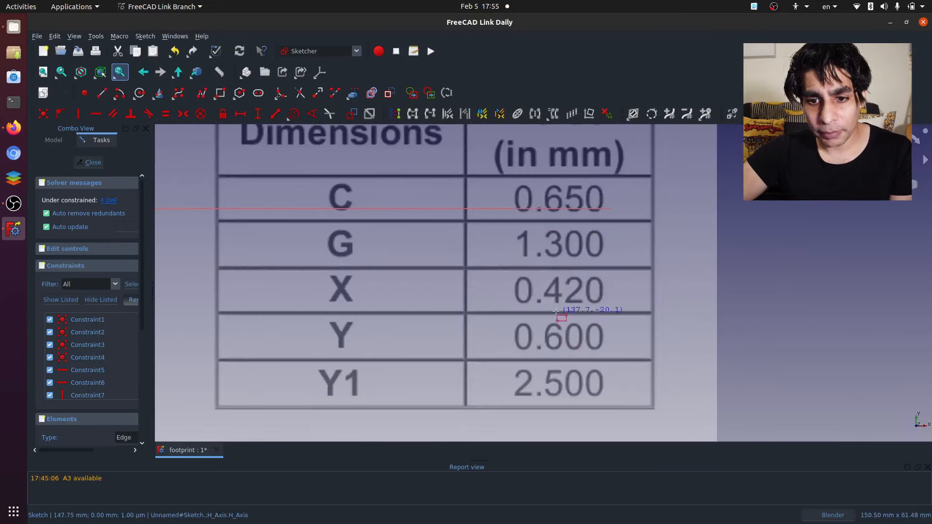
scroll(555, 311, down, 2)
scroll(558, 308, down, 2)
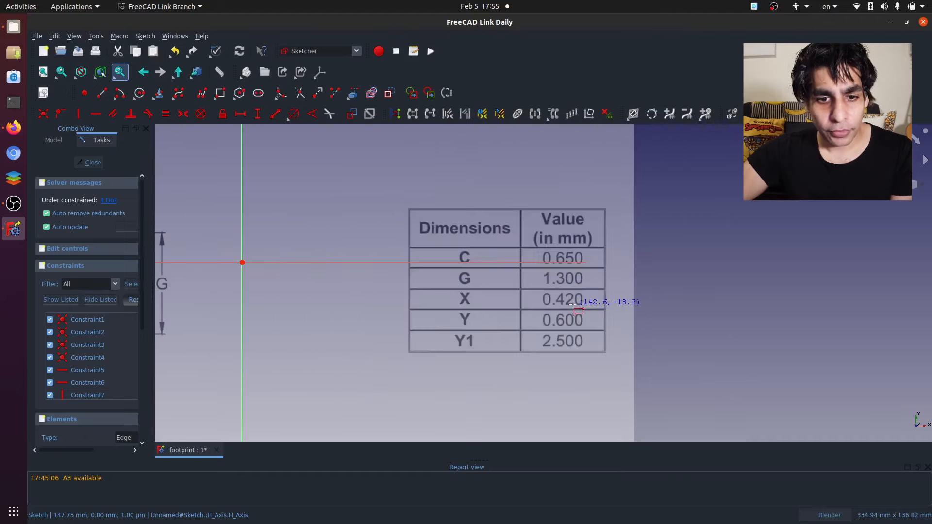
scroll(562, 307, down, 6)
scroll(264, 311, up, 10)
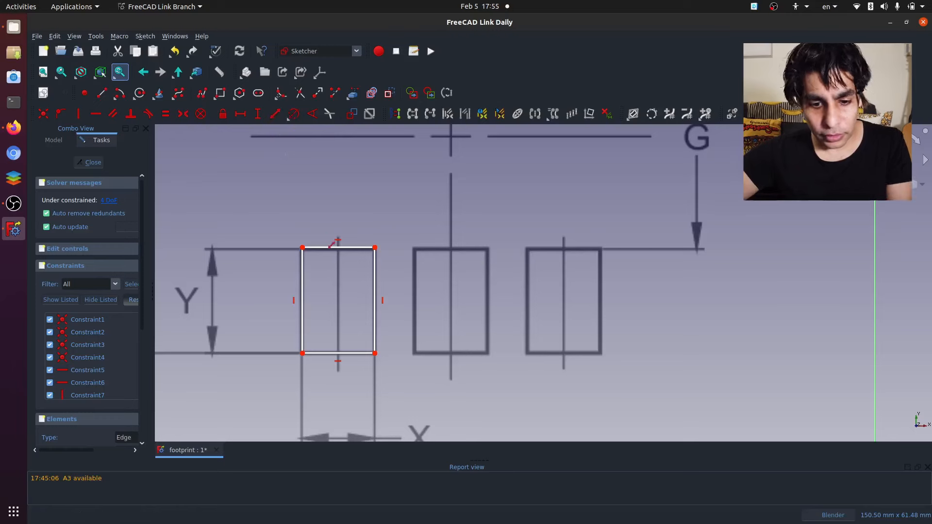
click(331, 248)
text(0.4)
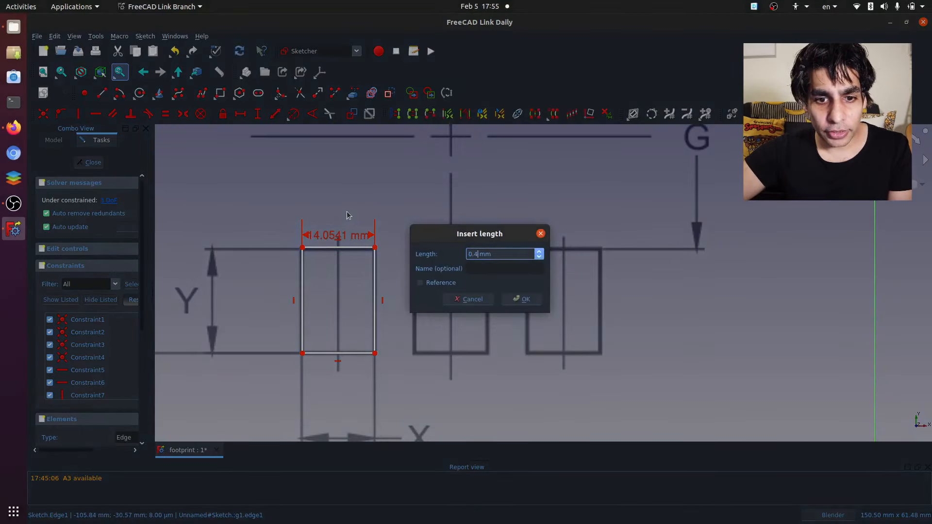
key(Return)
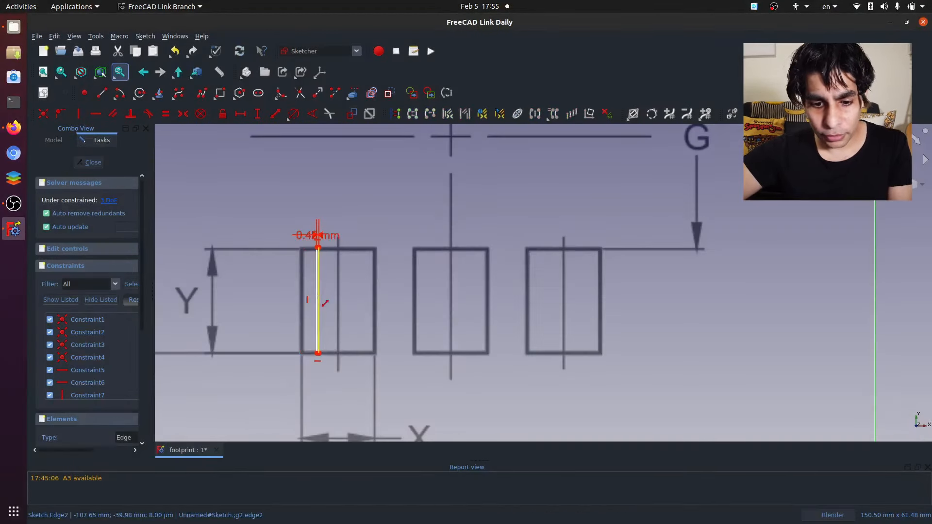
- Constrain the rectangle's height to 0.6 mm
click(319, 298)
text(i0.6)
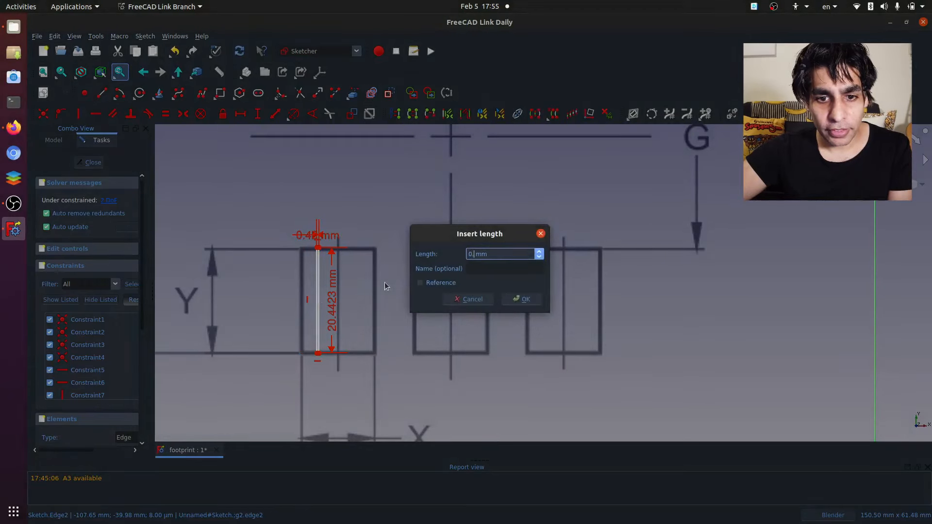
key(Return)
scroll(335, 298, up, 6)
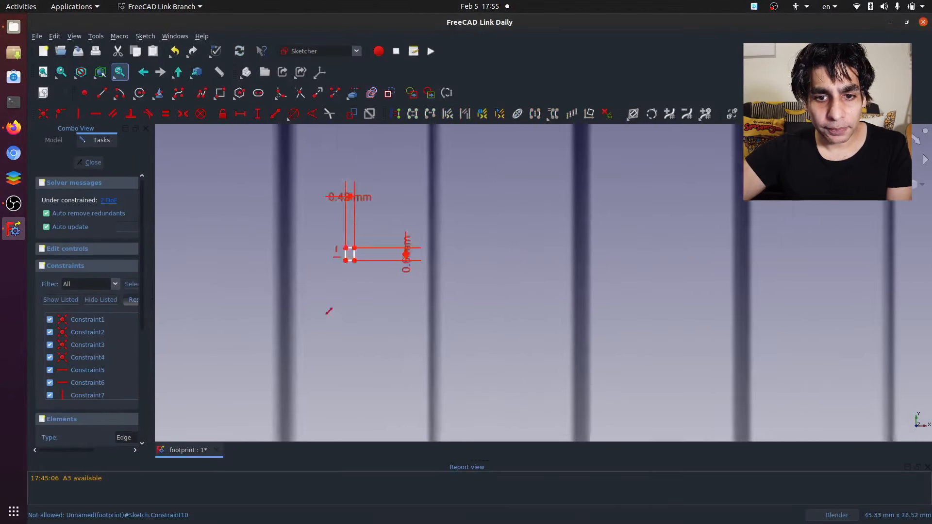
- Move the small constrained rectangle onto the bottom-left corner of the lower-left pad outline in the image
scroll(349, 248, down, 5)
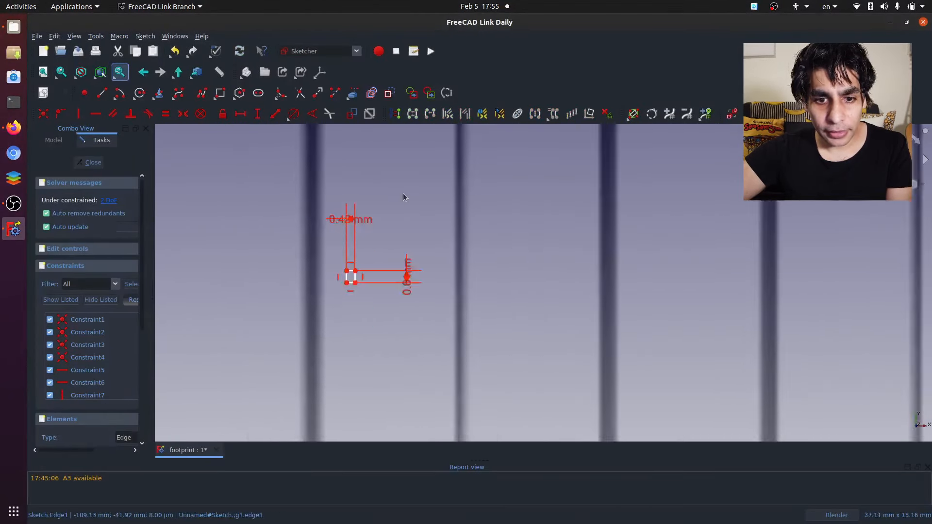
mouse_move(375, 249)
mouse_down()
mouse_move(353, 314)
mouse_move(356, 338)
mouse_up()
scroll(442, 318, down, 6)
scroll(448, 318, down, 4)
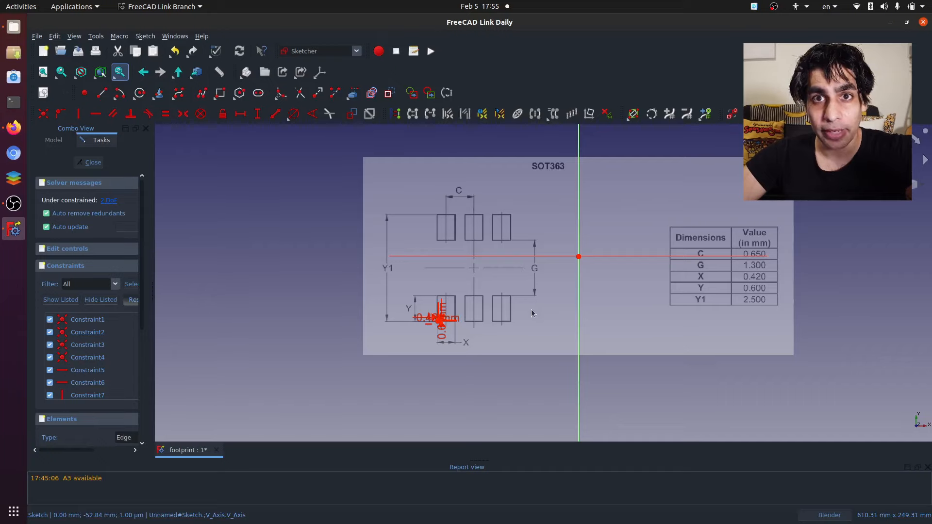
scroll(420, 316, up, 15)
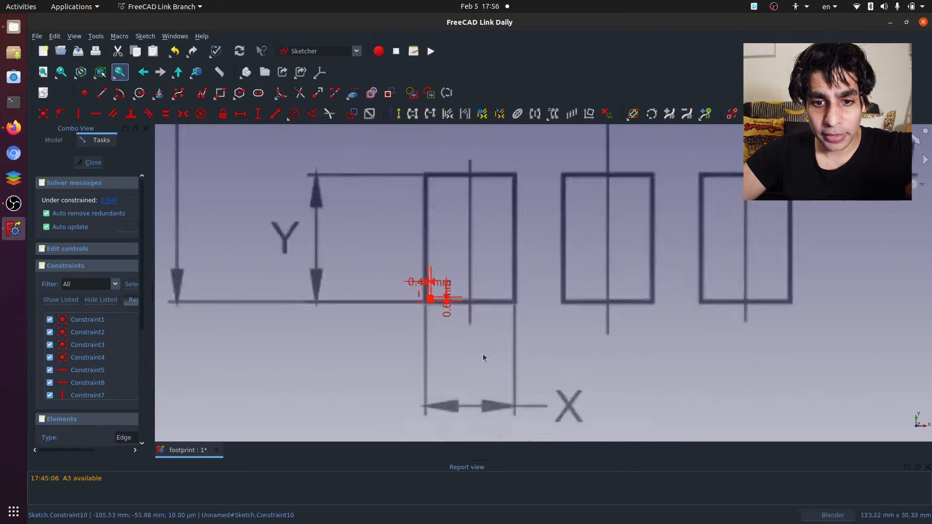
scroll(438, 280, down, 10)
scroll(439, 281, up, 3)
scroll(437, 274, down, 5)
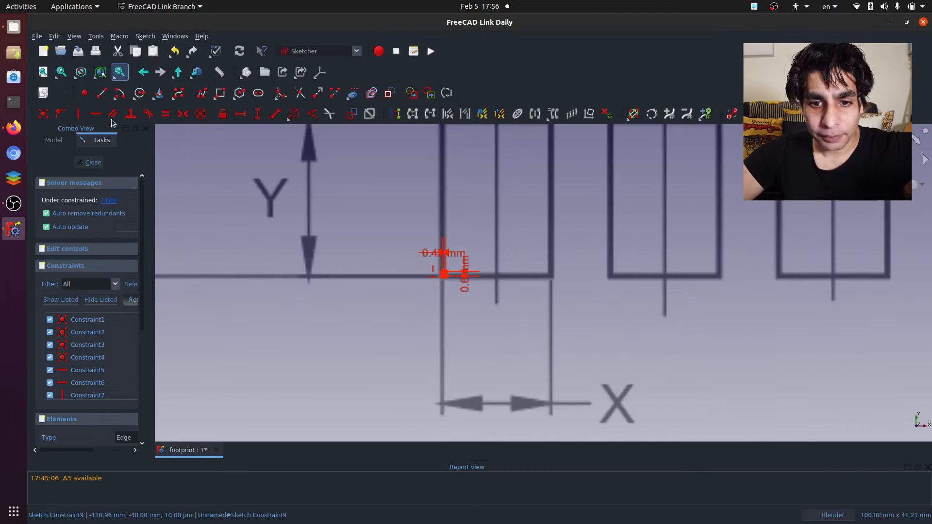
- Draw a horizontal line about 14 mm long across the width of the lower-left pad, just above the small rectangle
click(101, 93)
scroll(455, 269, up, 8)
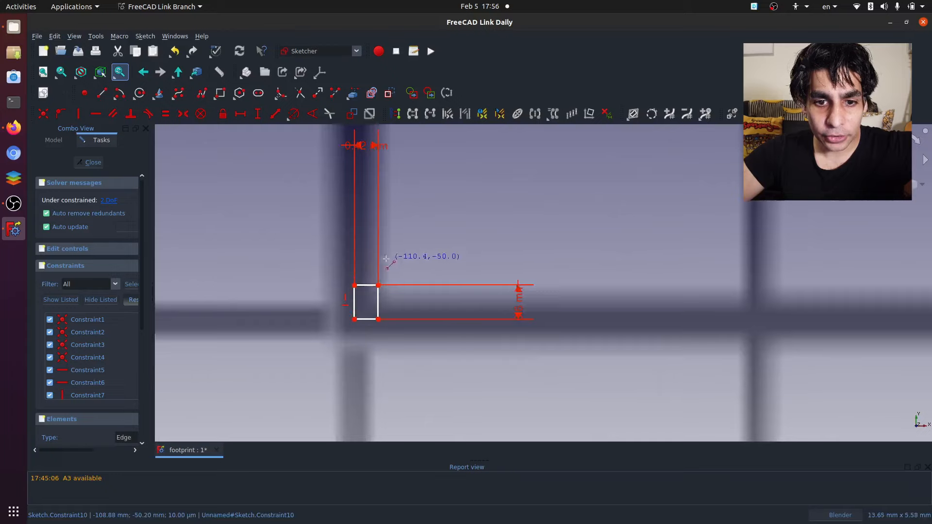
click(354, 269)
scroll(365, 259, down, 5)
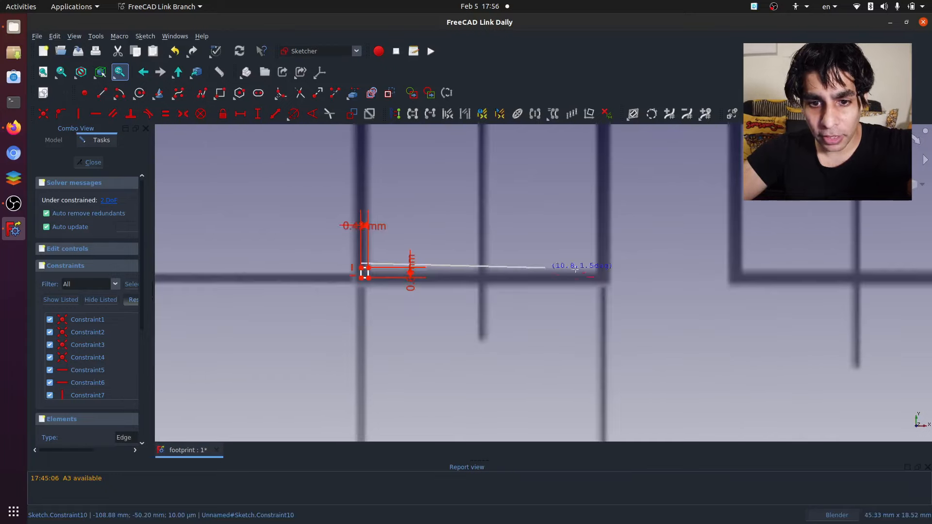
click(607, 264)
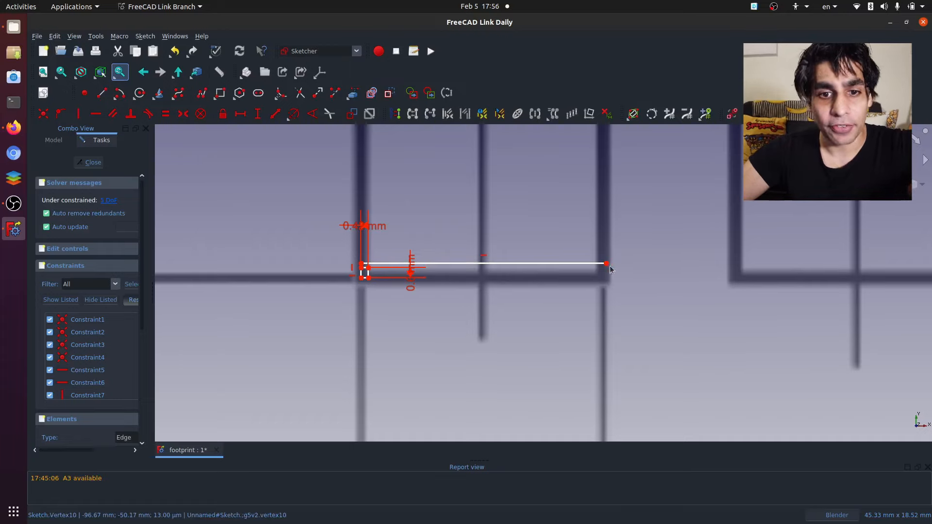
- Dimension the horizontal line's length, shift the 0.42 mm dimension clear of the rectangle, and close the sketch
scroll(470, 247, up, 4)
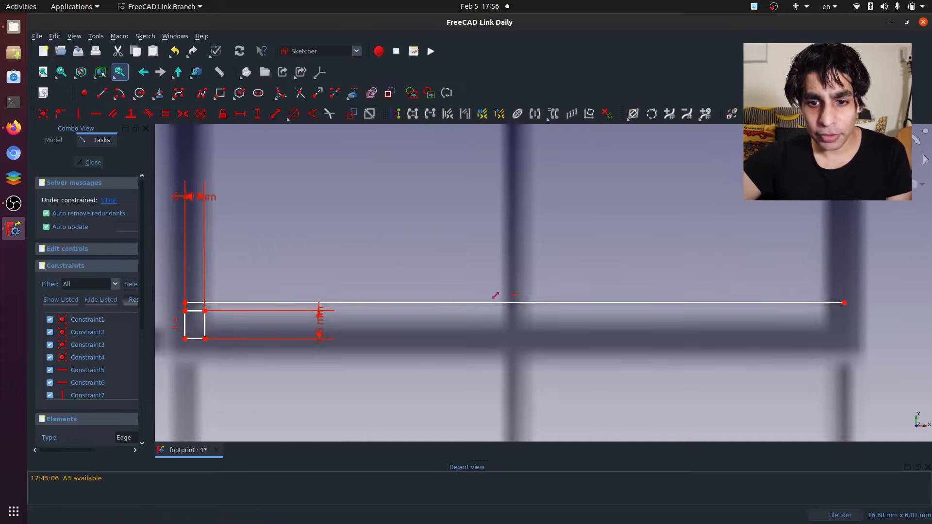
click(517, 304)
scroll(526, 258, down, 2)
drag(304, 215, 398, 273)
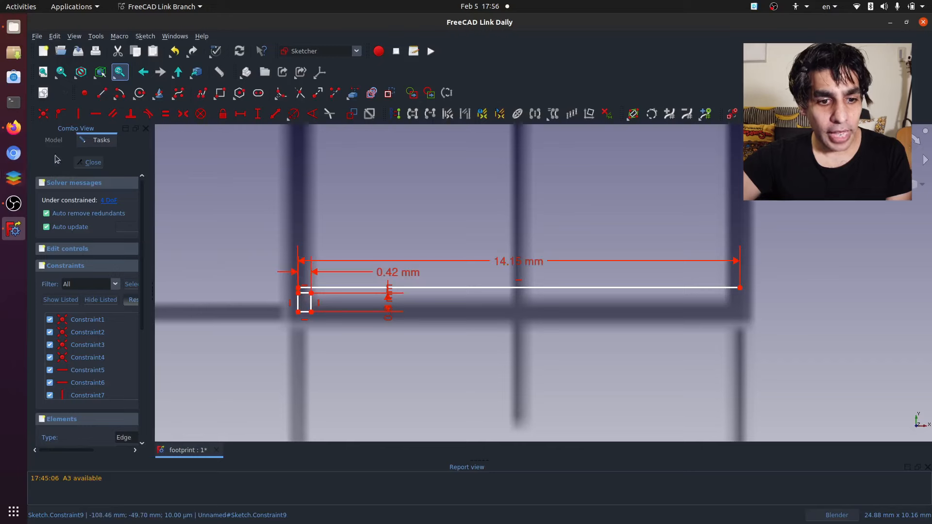
click(89, 163)
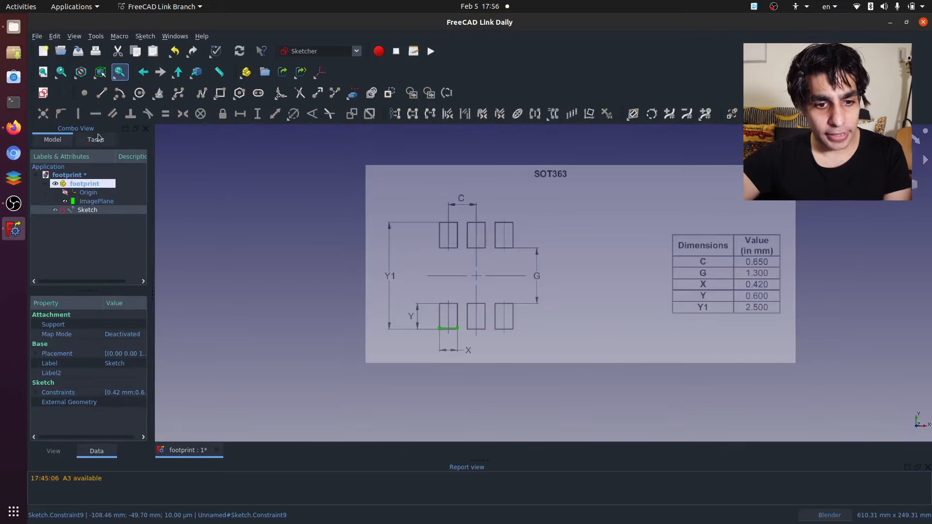
- Scale the image plane's XSize and YSize by the factor 4.2/14.15
click(79, 201)
double_click(113, 372)
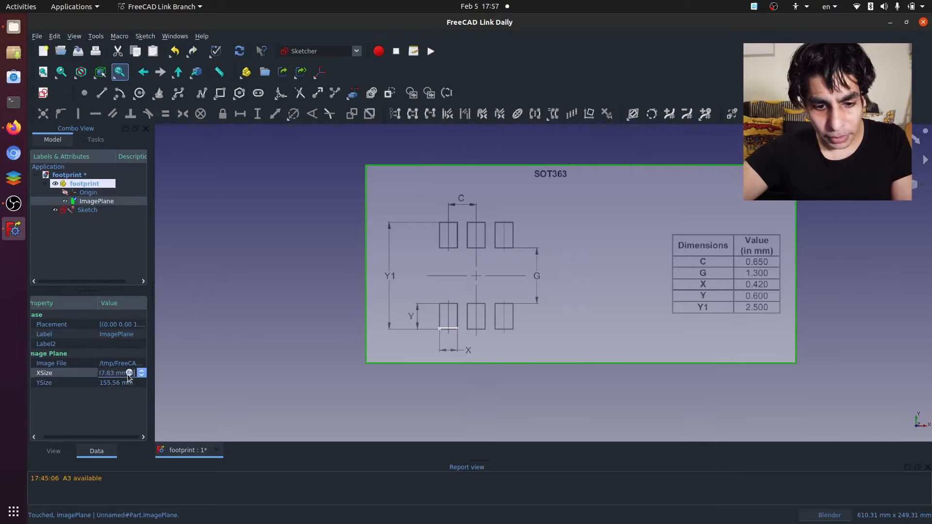
text(* 4)
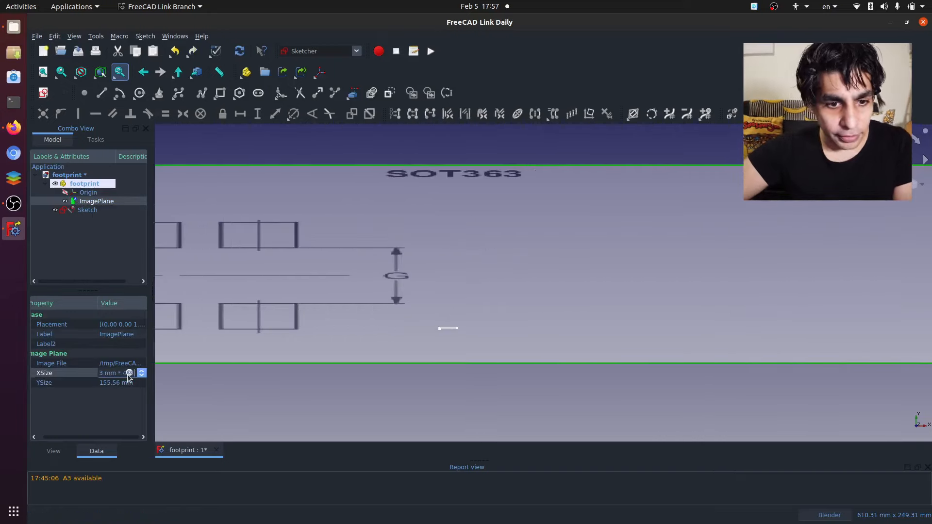
text(.2/14)
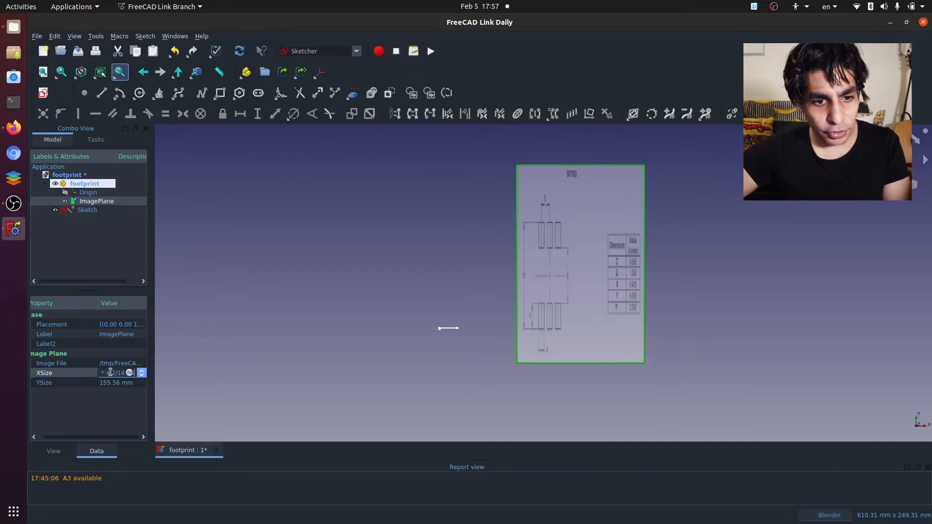
drag(102, 375, 147, 379)
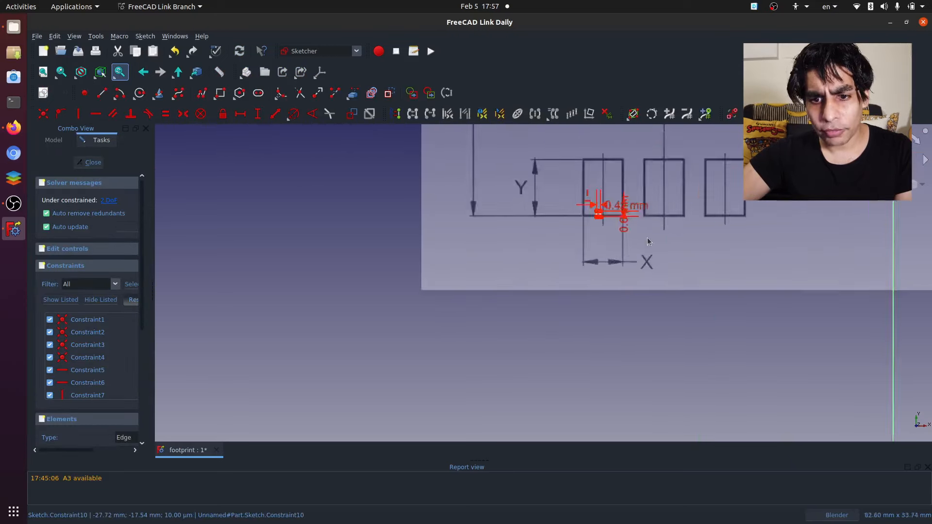
- Reopen the sketch and move the small rectangle to the bottom-left corner of the rescaled lower-left pad
scroll(581, 208, up, 3)
scroll(548, 257, down, 4)
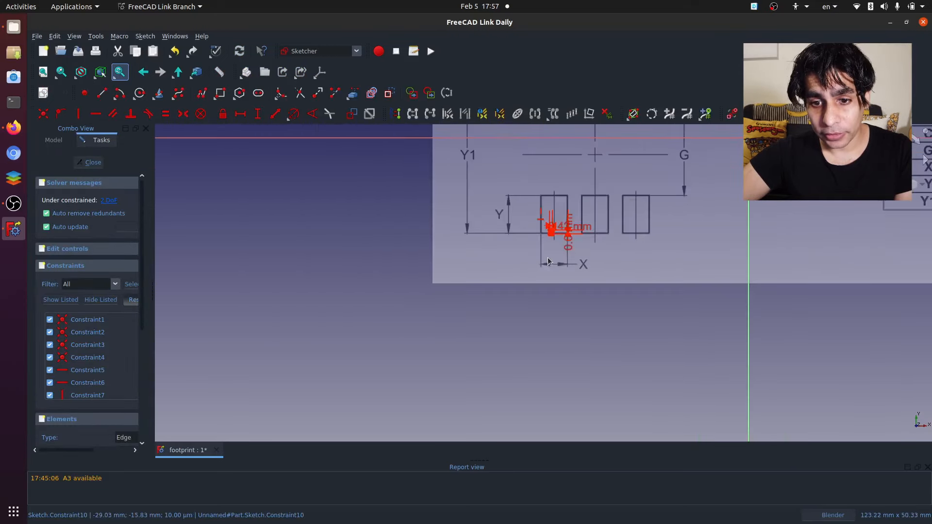
scroll(552, 203, up, 5)
scroll(553, 253, up, 4)
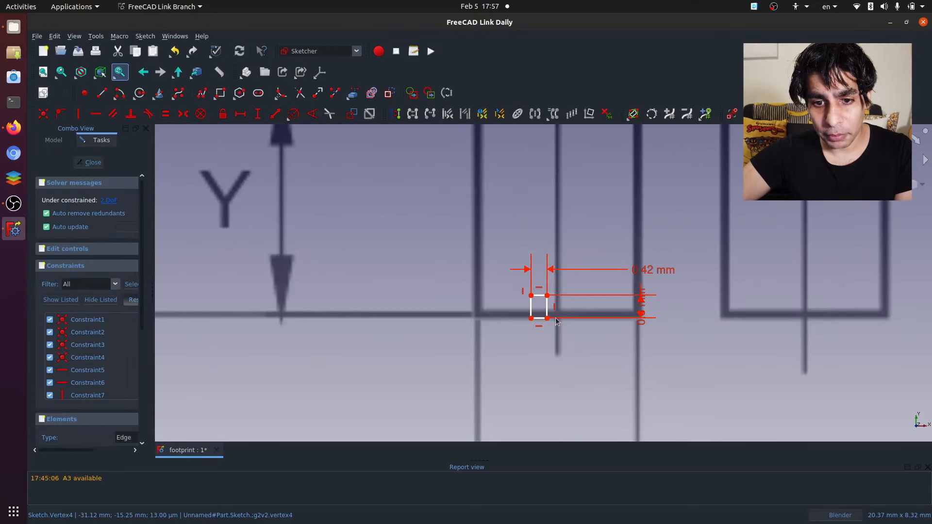
mouse_move(547, 318)
mouse_down()
mouse_move(486, 315)
mouse_move(494, 316)
mouse_up()
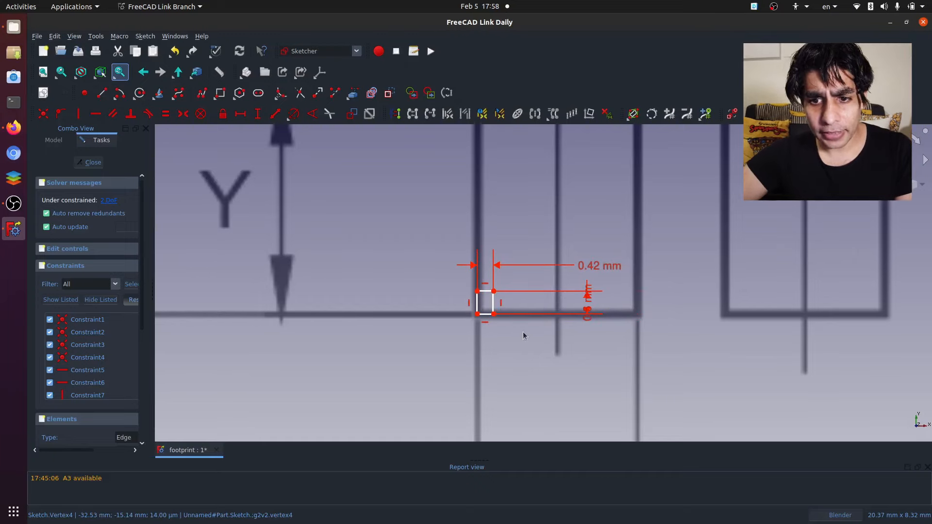
- Draw a horizontal line about 4.2 mm long across the rescaled pad's width and dimension its length
scroll(486, 349, up, 5)
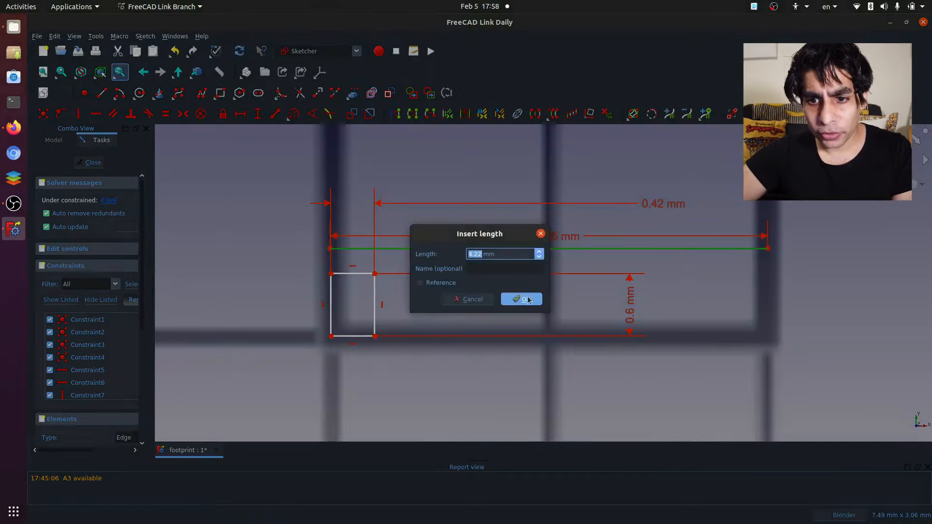
click(528, 297)
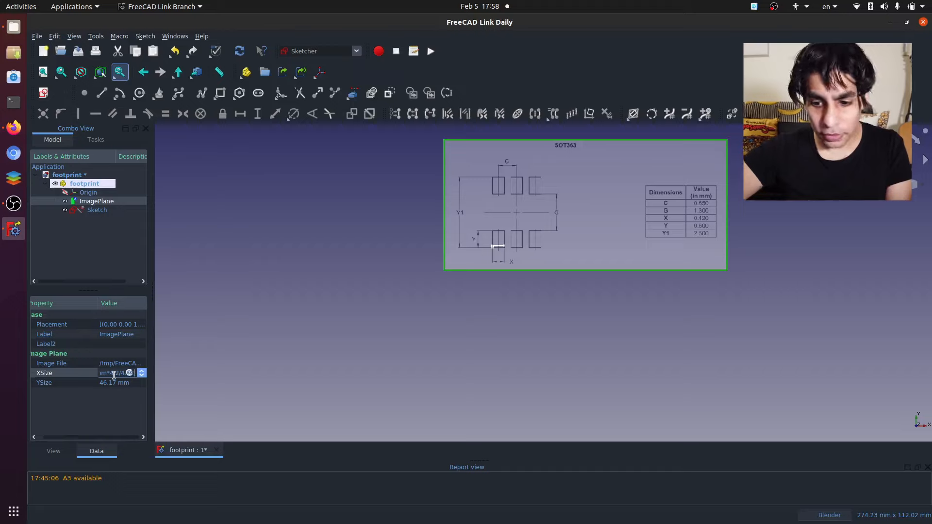
- Scale both the image plane's XSize and YSize by the factor 0.42/4.22
key(Return)
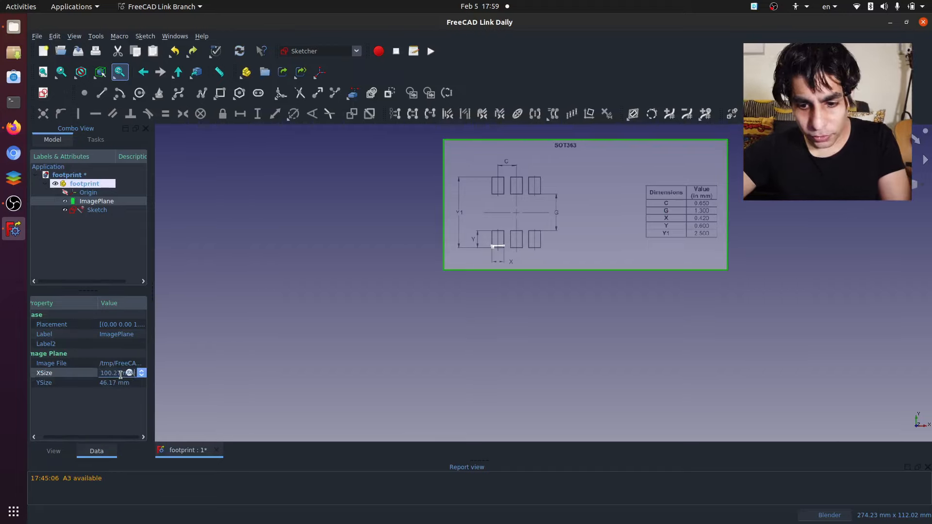
text(*)
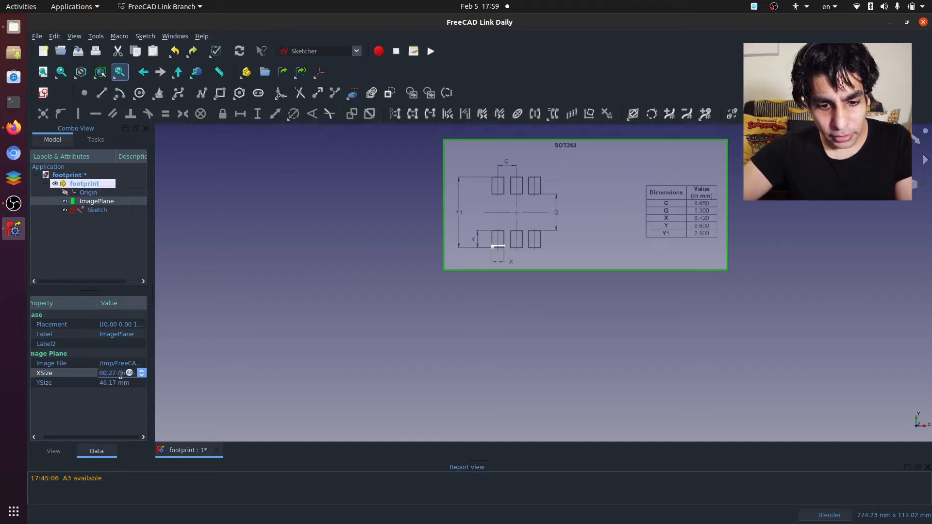
text(0.42/)
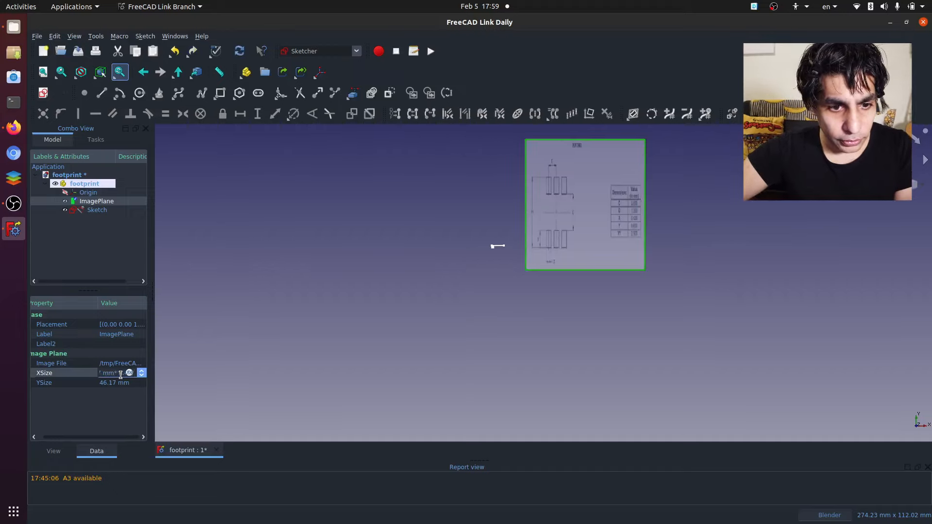
text(4.22)
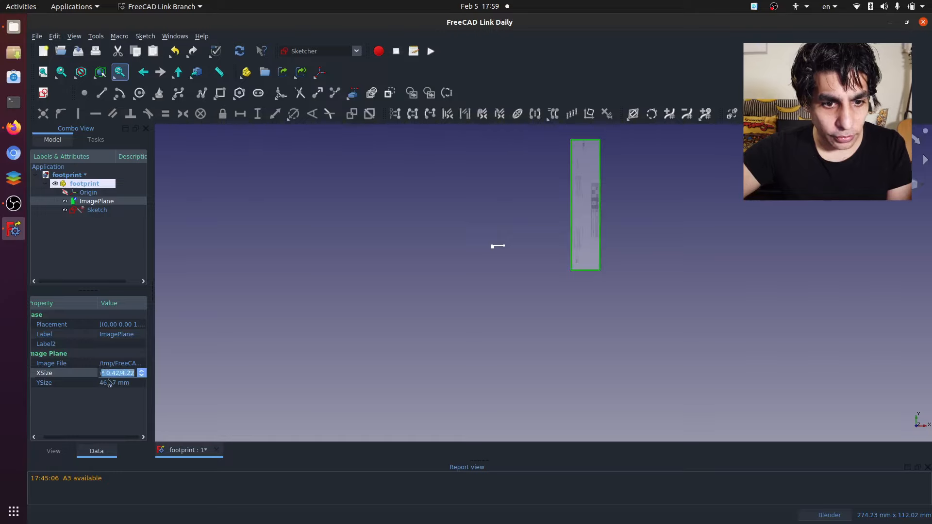
click(114, 383)
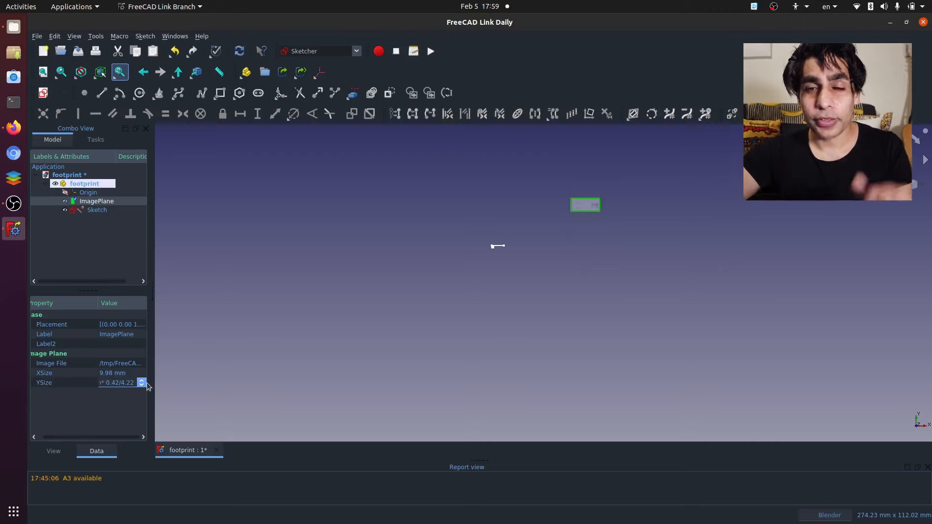
key(Return)
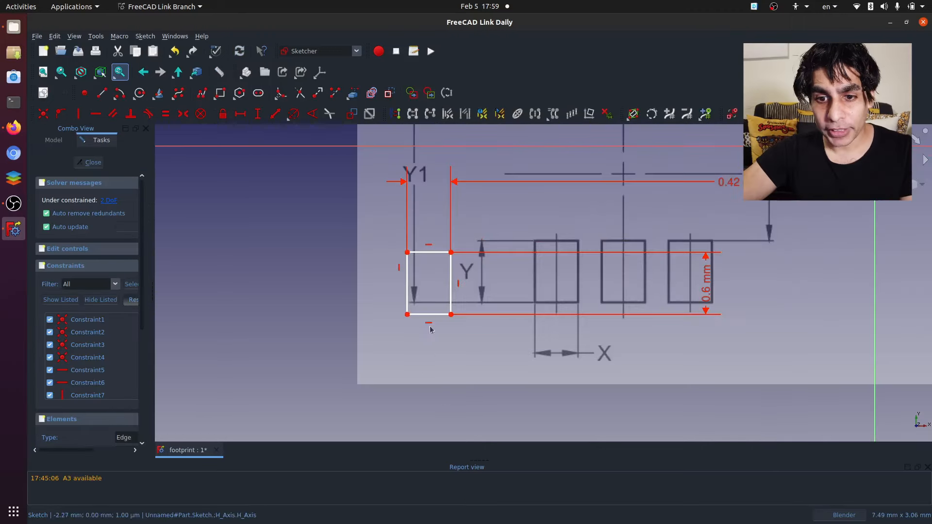
- Move the 0.42 by 0.6 mm rectangle onto the lower-left pad of the scaled image and close the sketch
drag(450, 315, 579, 303)
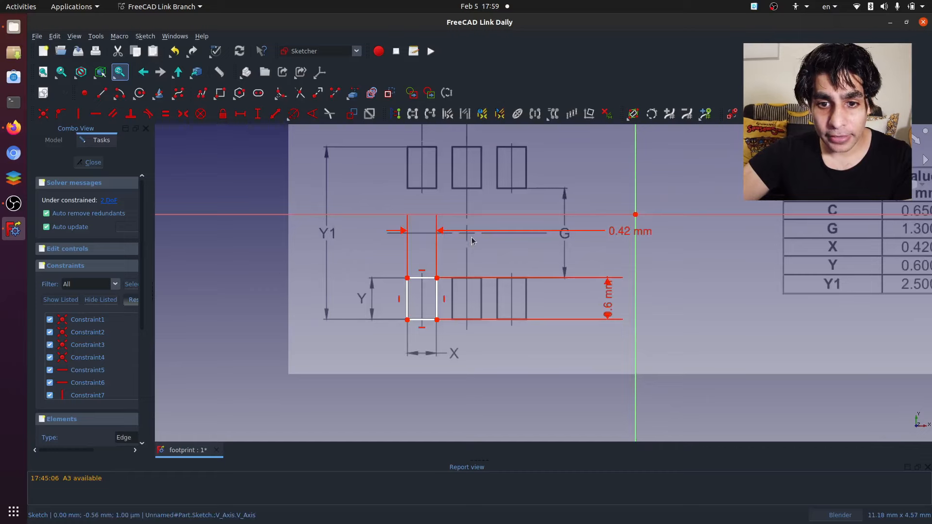
scroll(490, 297, down, 2)
scroll(487, 221, up, 3)
scroll(488, 223, down, 2)
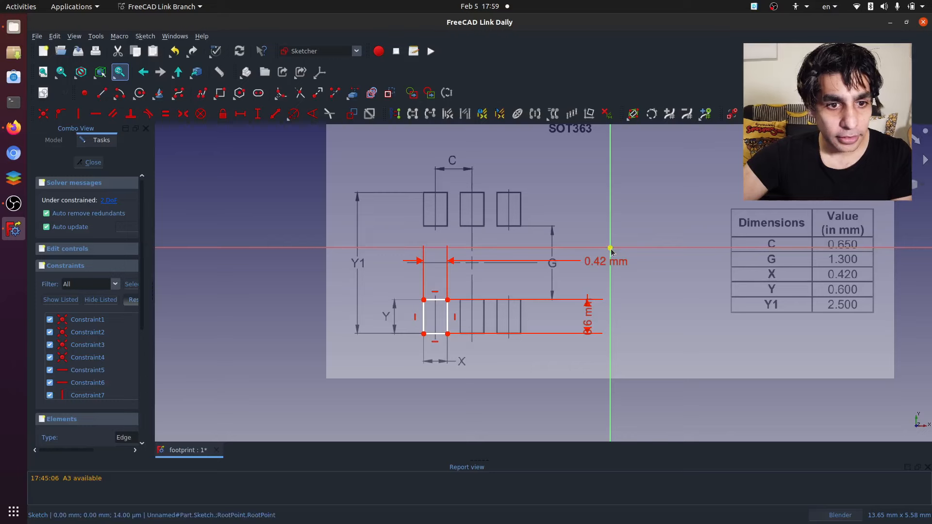
click(90, 162)
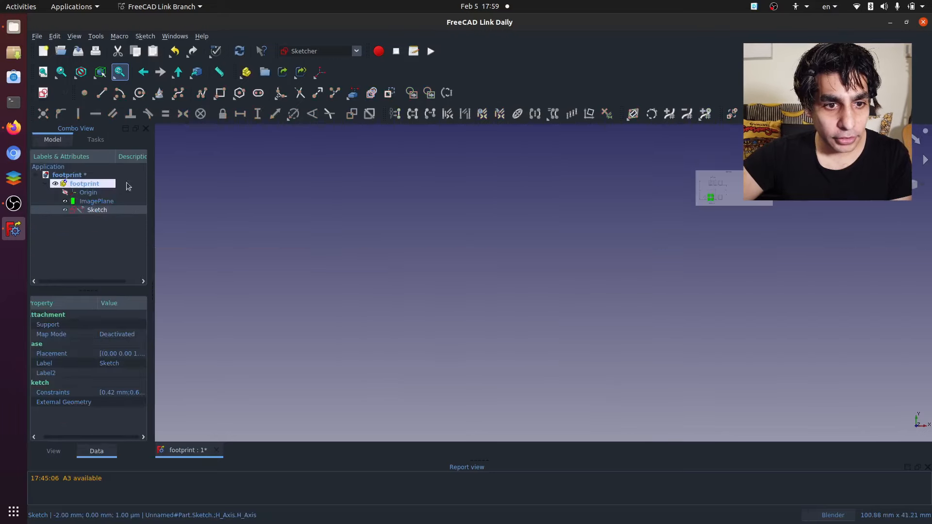
- Select the image plane and make the footprint part's Origin visible
click(78, 202)
click(64, 192)
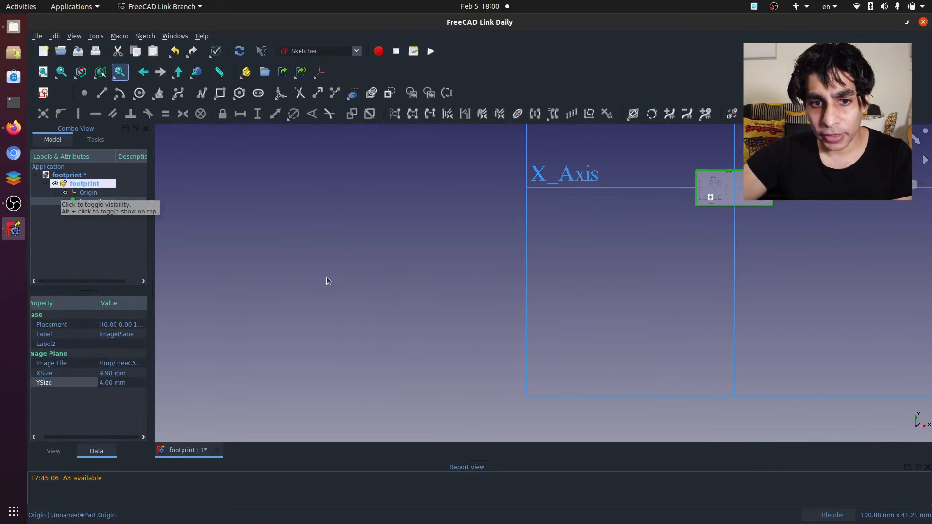
scroll(735, 187, up, 4)
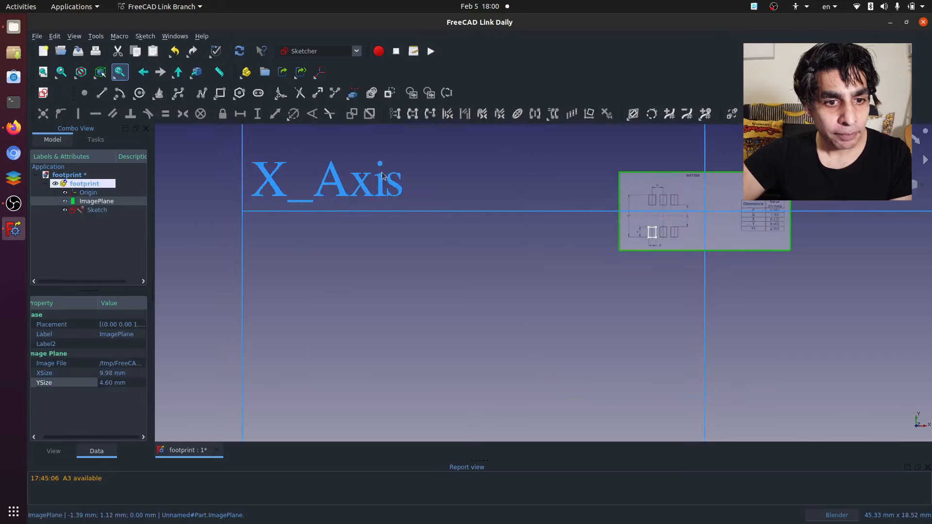
- Transform the image plane in X and Y so the centre cross of the pad pattern lies on the origin
double_click(97, 202)
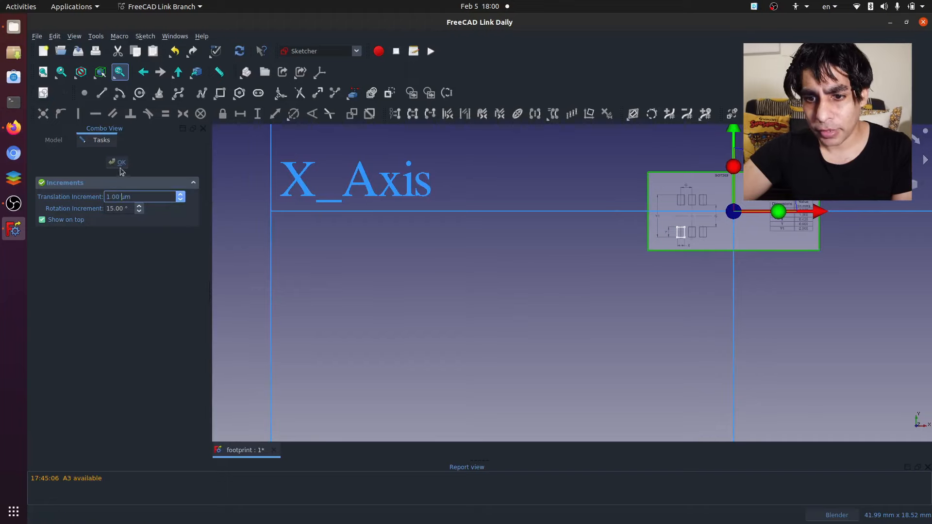
scroll(468, 347, up, 3)
scroll(469, 349, down, 4)
scroll(698, 175, up, 3)
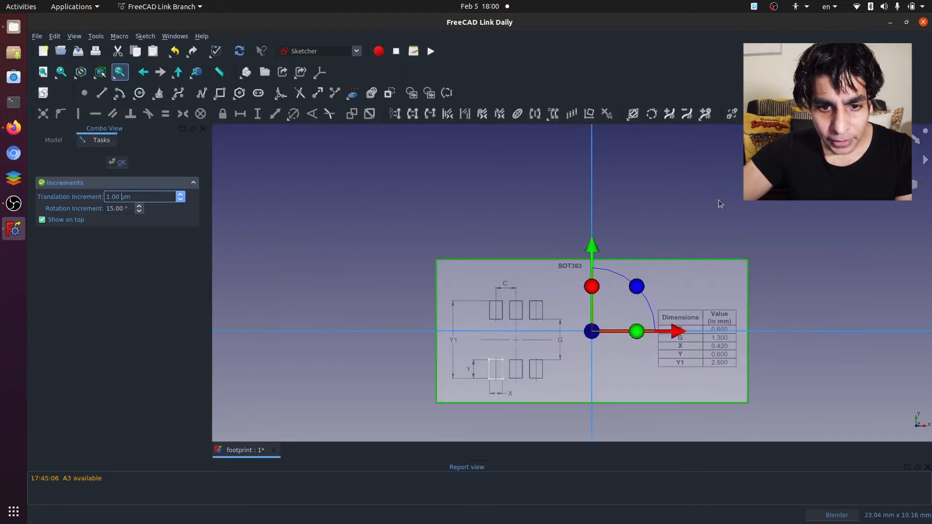
scroll(686, 346, up, 3)
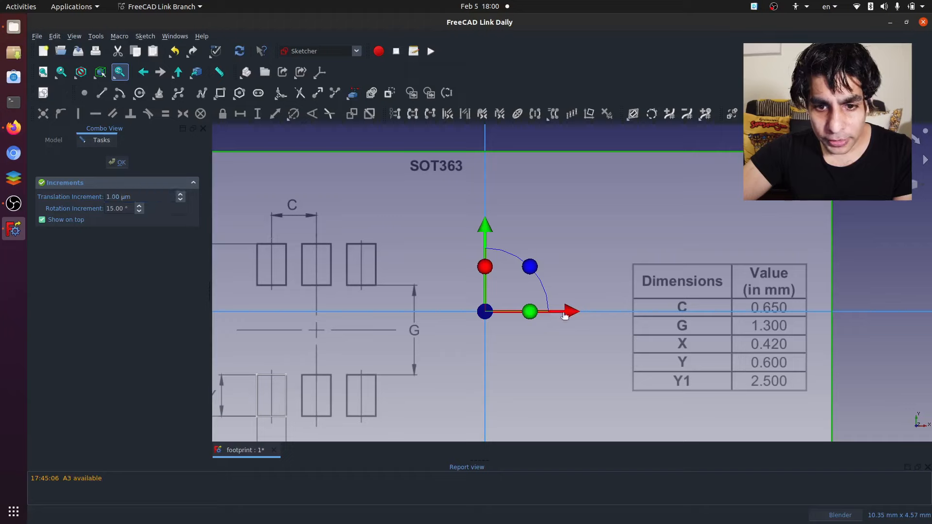
drag(573, 312, 741, 331)
drag(653, 230, 654, 211)
scroll(530, 254, down, 2)
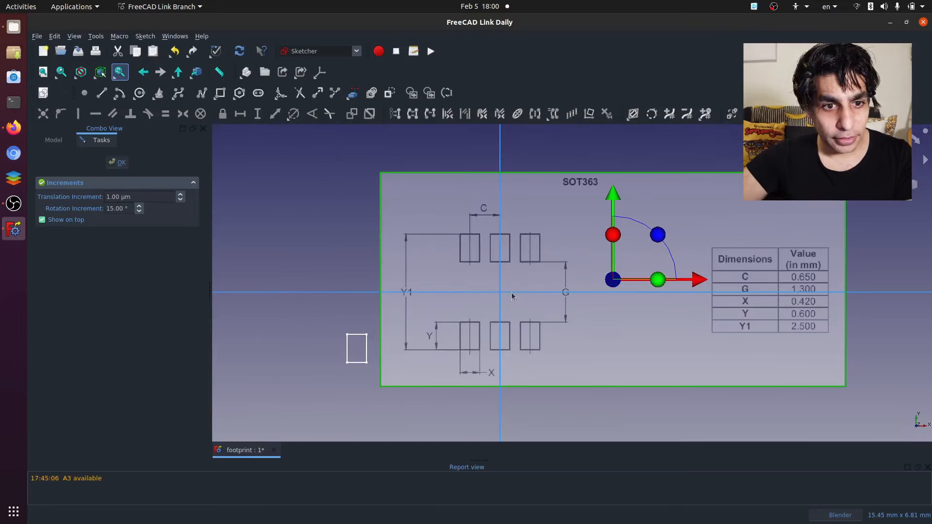
scroll(412, 346, up, 1)
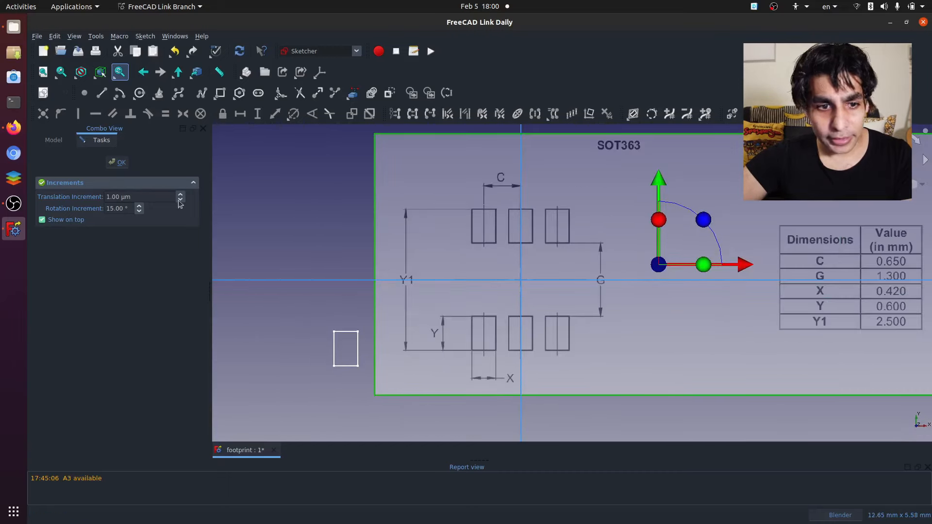
click(118, 162)
- Reopen the sketch and align the rectangle with the lower-left pad of the repositioned image
double_click(85, 209)
drag(359, 333, 496, 313)
scroll(487, 340, up, 3)
drag(489, 364, 490, 379)
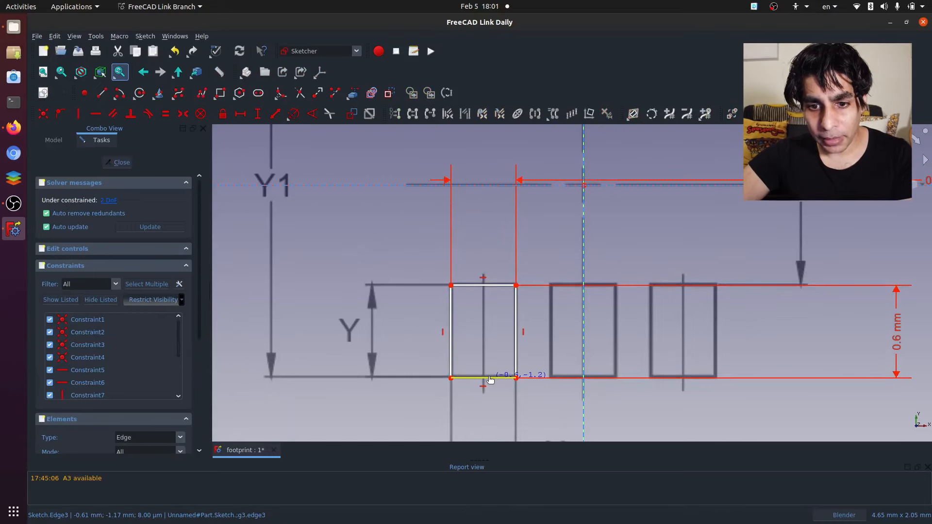
scroll(448, 357, down, 4)
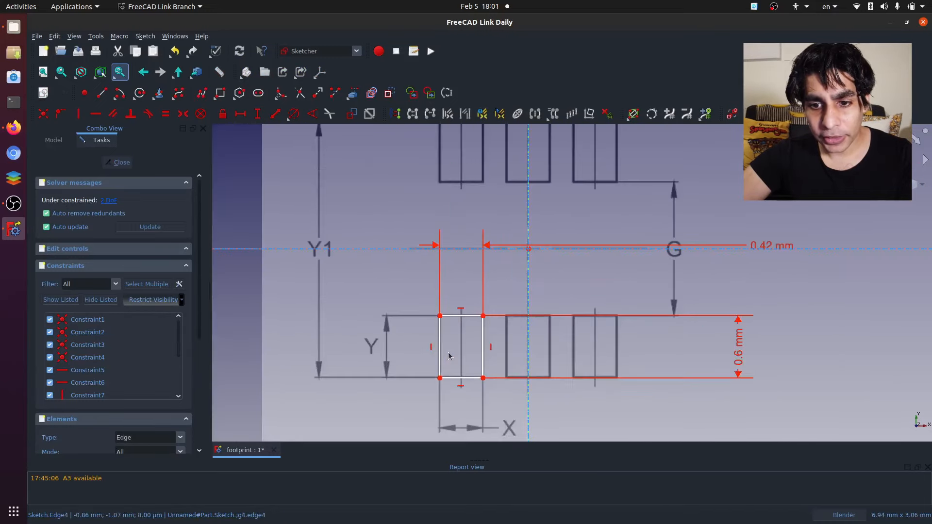
scroll(549, 356, up, 1)
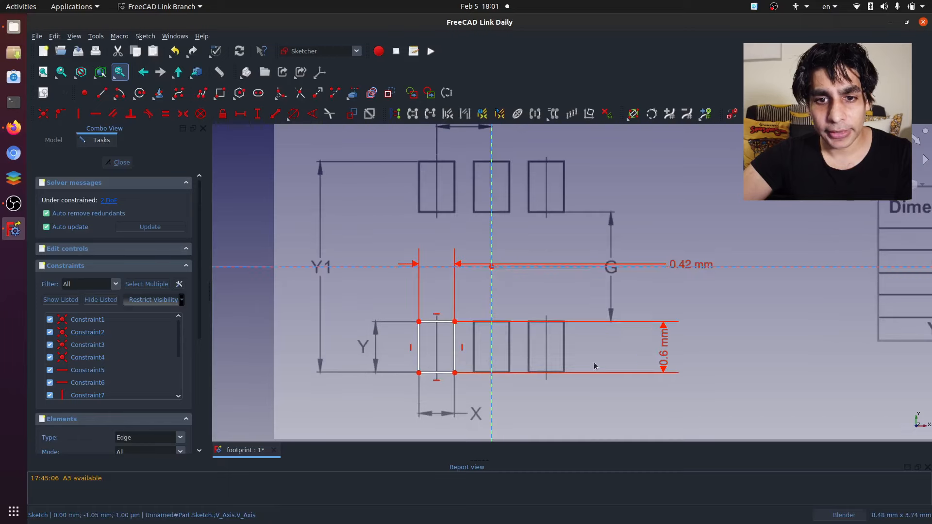
scroll(608, 367, up, 1)
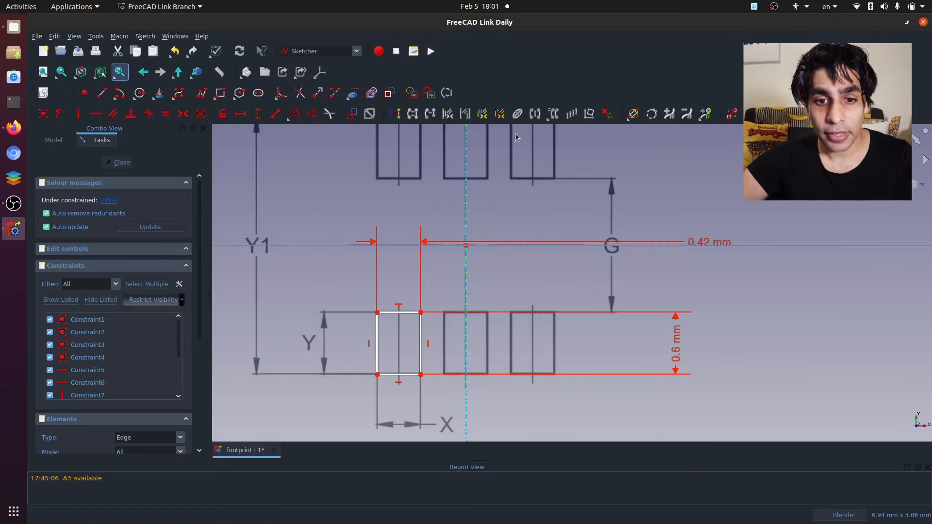
scroll(390, 317, down, 2)
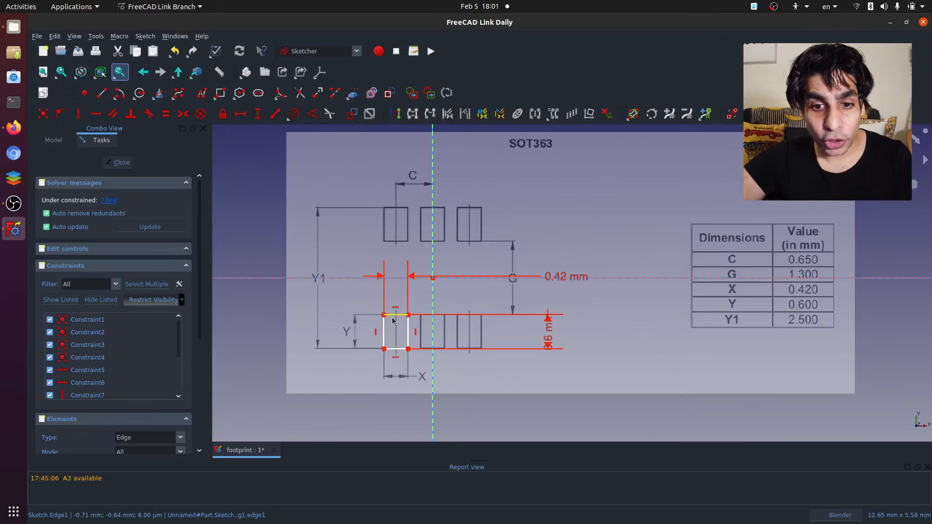
scroll(434, 273, up, 2)
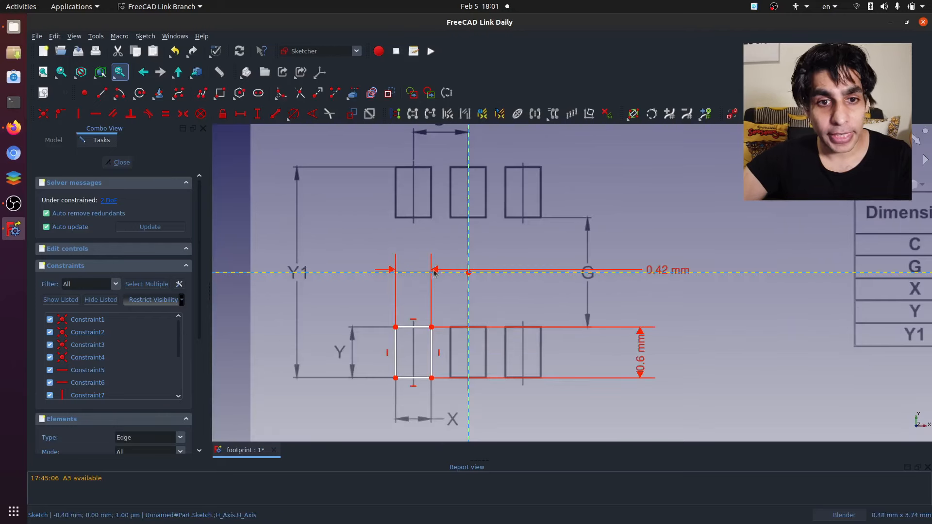
scroll(434, 273, down, 2)
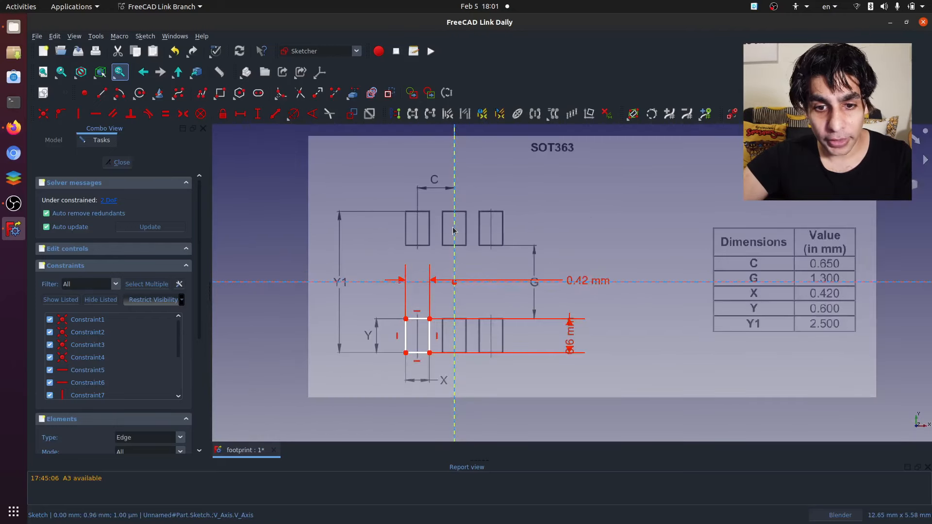
- Select the whole rectangle and move it from the lower-left pad up onto the upper-left pad
scroll(434, 313, up, 2)
drag(383, 311, 438, 383)
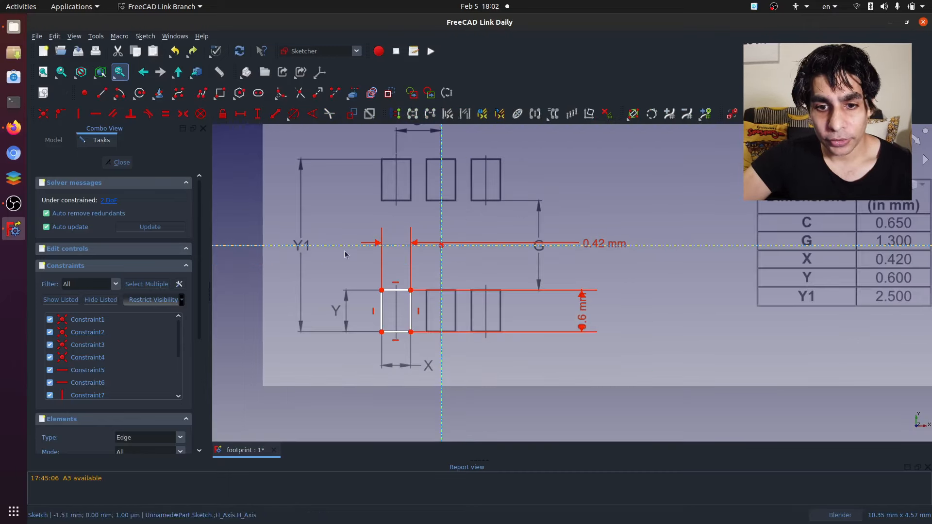
drag(361, 263, 442, 353)
drag(401, 290, 402, 159)
- Create a rectangular array of the pad rectangle with three columns and two rows, placing the reference point near the upper middle pad's bottom-left corner
click(572, 116)
click(493, 313)
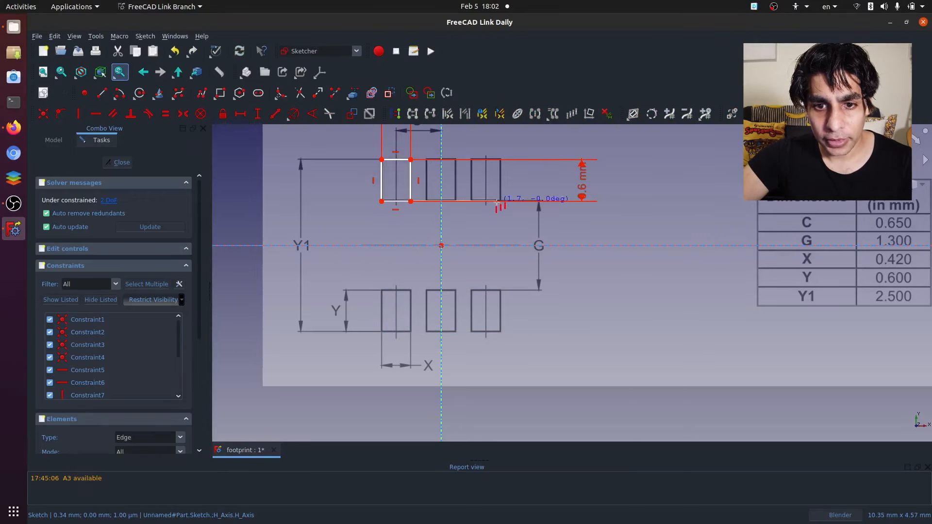
click(428, 199)
- Spread the array's overlapping 0.42 mm width and 0.6 mm height dimensions apart, placing them closer to their rectangles
scroll(427, 204, down, 3)
scroll(424, 212, up, 5)
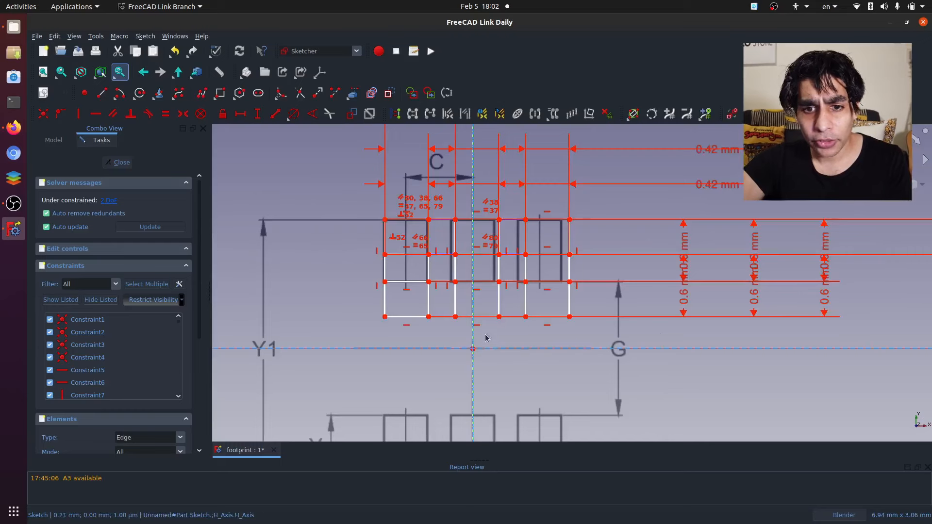
scroll(425, 211, up, 2)
scroll(435, 204, down, 4)
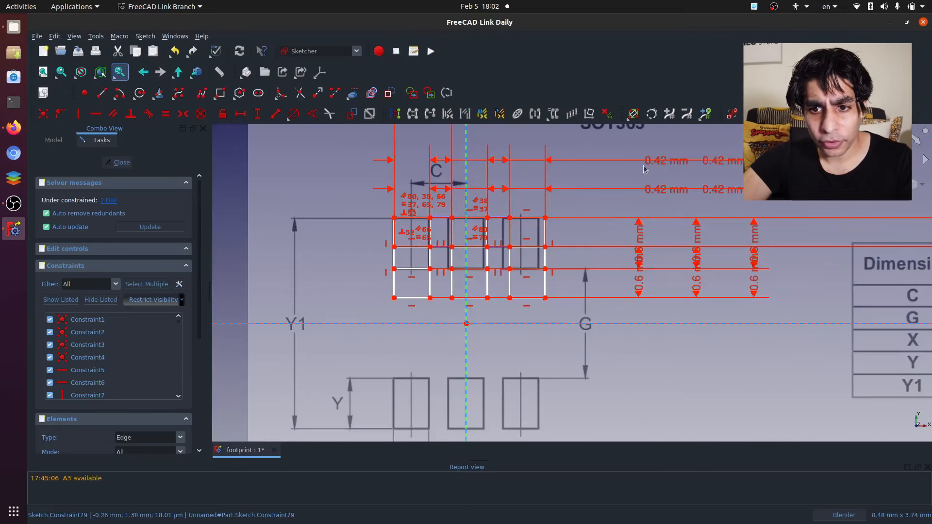
drag(682, 188, 420, 142)
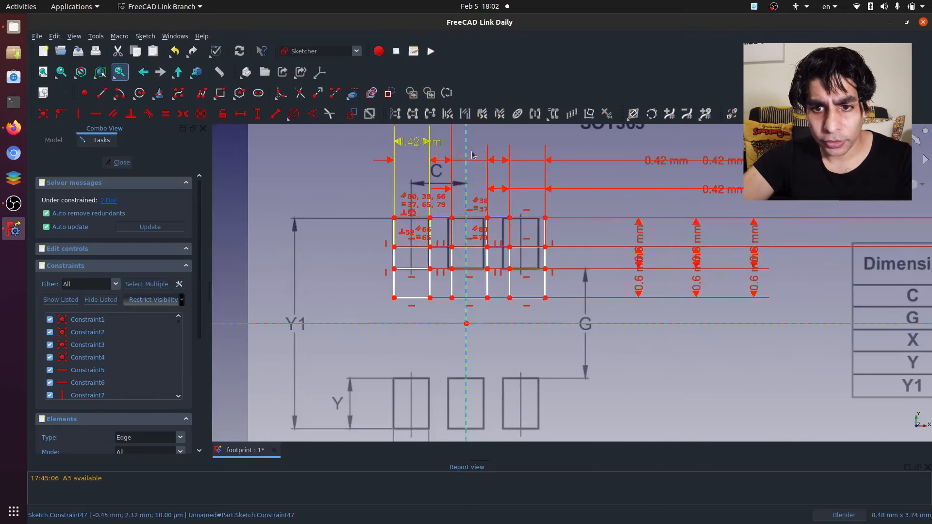
drag(667, 167, 412, 173)
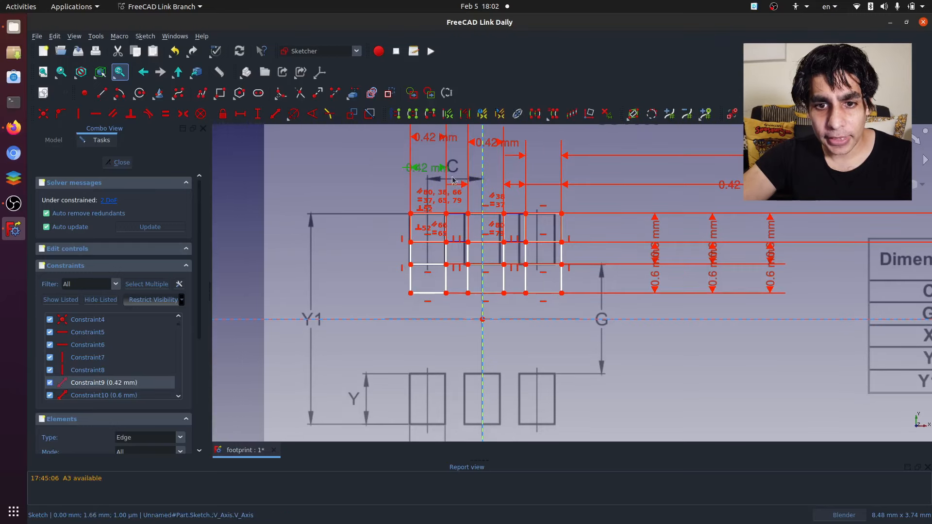
scroll(496, 266, down, 4)
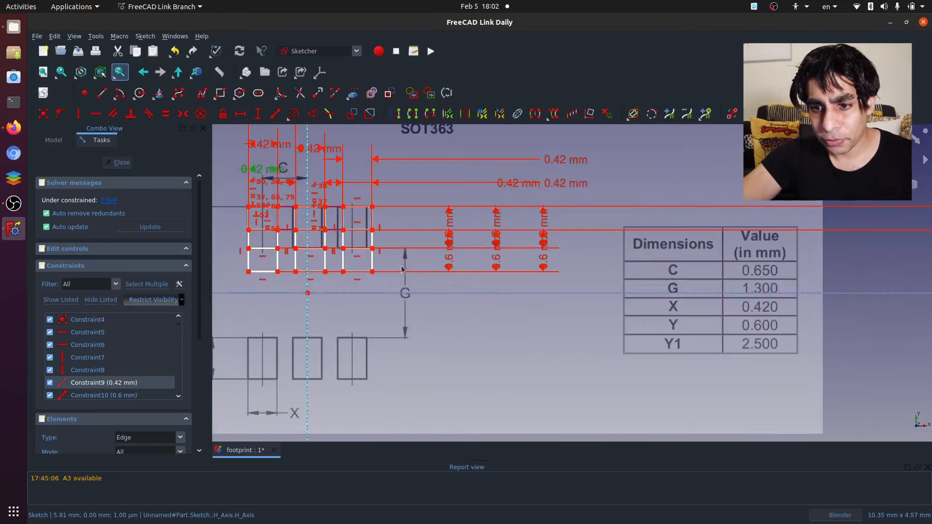
scroll(380, 228, up, 4)
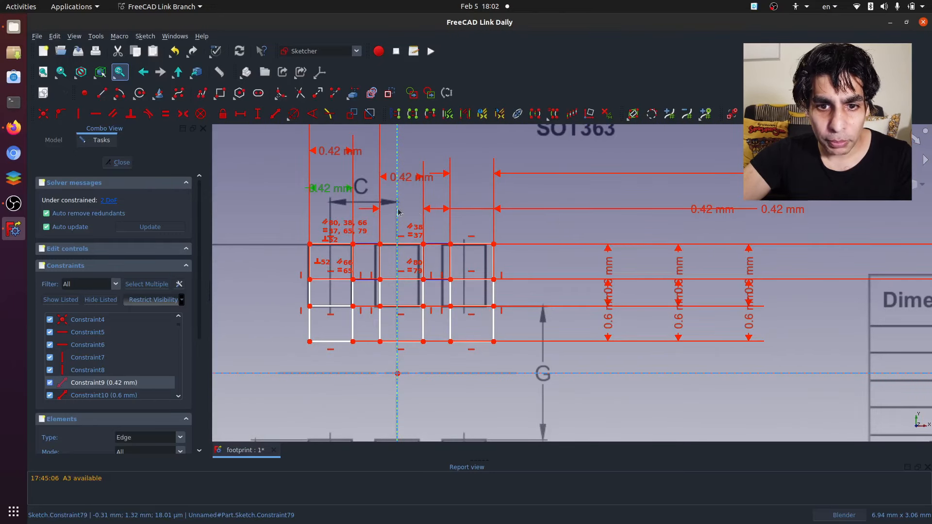
scroll(361, 276, down, 3)
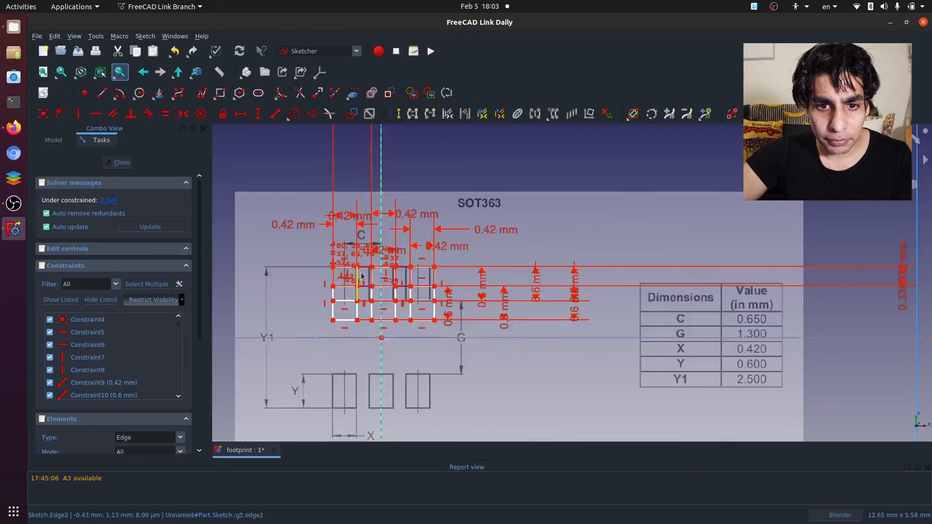
- Bring the array's far-off horizontal spacing dimension down to just above the upper-left rectangles
scroll(362, 275, down, 5)
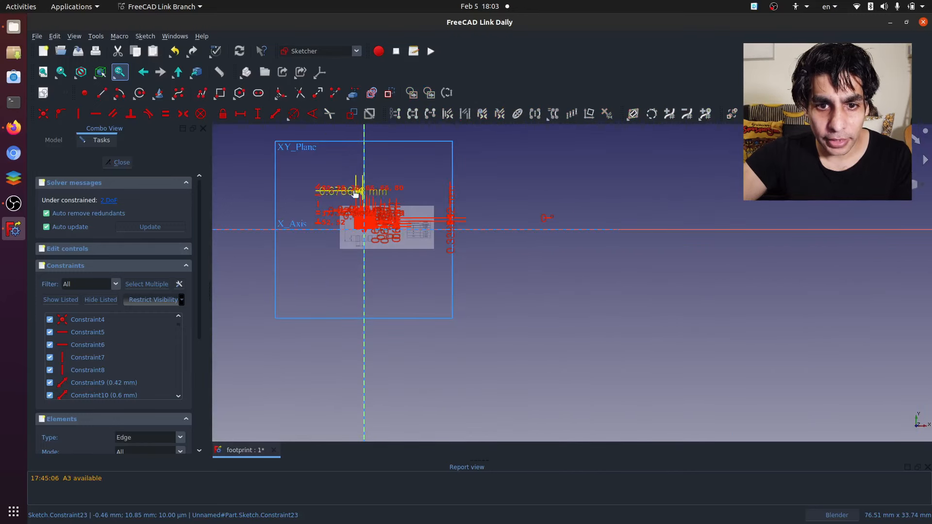
scroll(357, 199, up, 6)
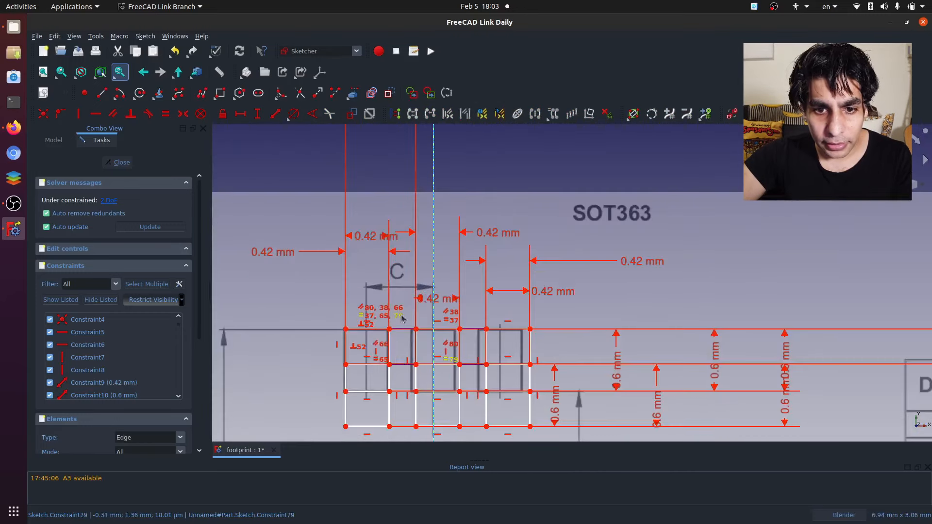
scroll(393, 166, down, 3)
drag(386, 138, 387, 226)
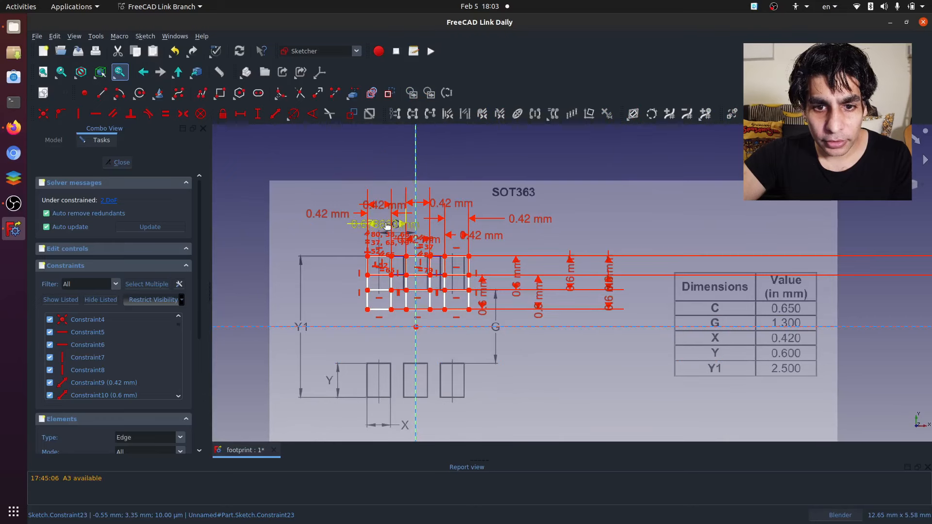
- Set the array's horizontal spacing to 0.65 mm and shift the rectangles sideways to line up with the upper pads in the image
scroll(383, 227, up, 3)
double_click(394, 222)
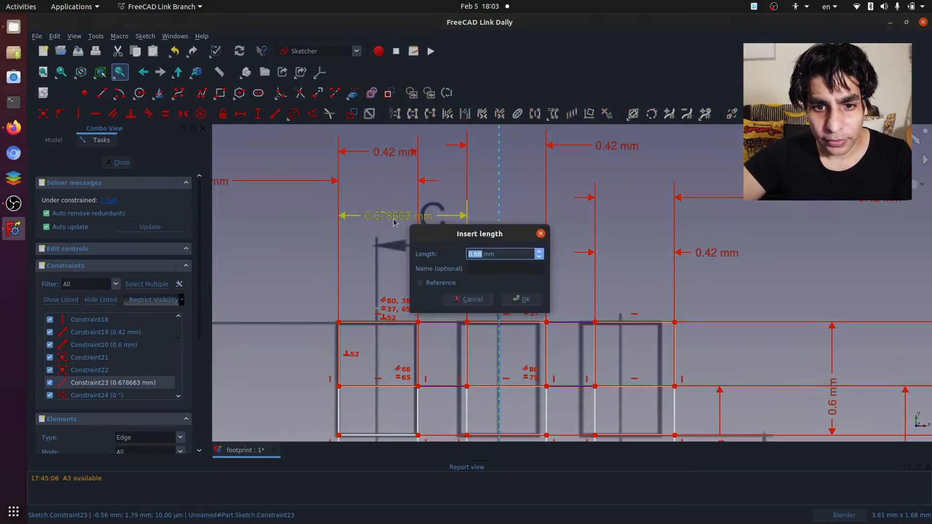
text(0.)
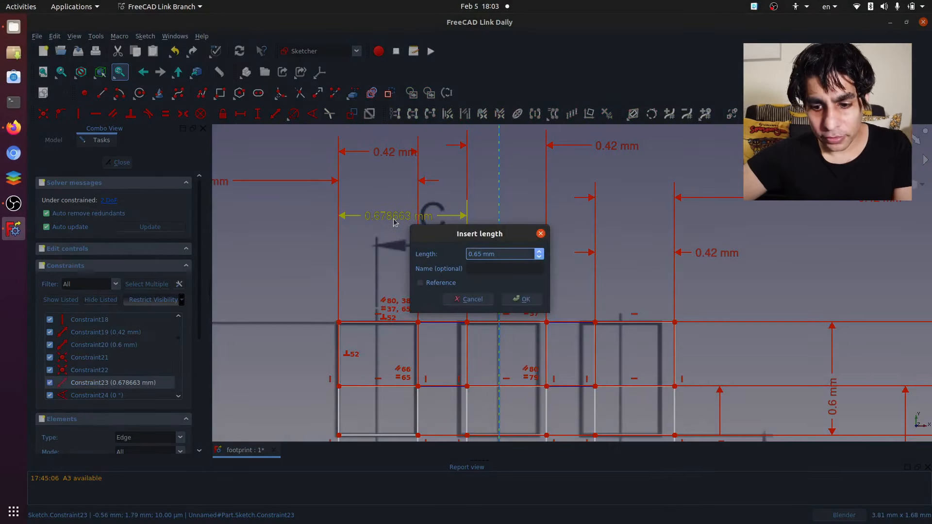
key(Return)
scroll(433, 264, down, 3)
scroll(369, 281, up, 2)
drag(369, 281, 356, 279)
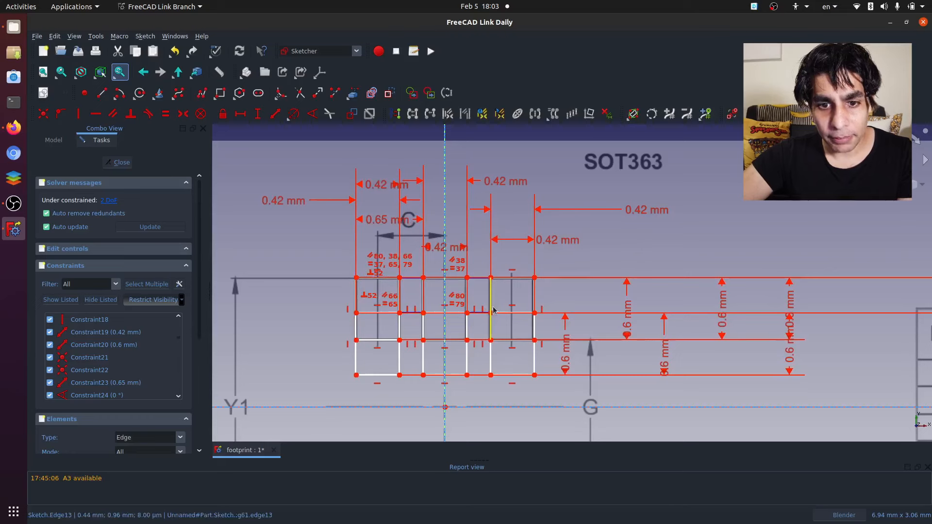
- Bring the array's far-off vertical spacing dimension in to just beside the upper-right rectangle
scroll(490, 304, down, 3)
scroll(475, 350, up, 4)
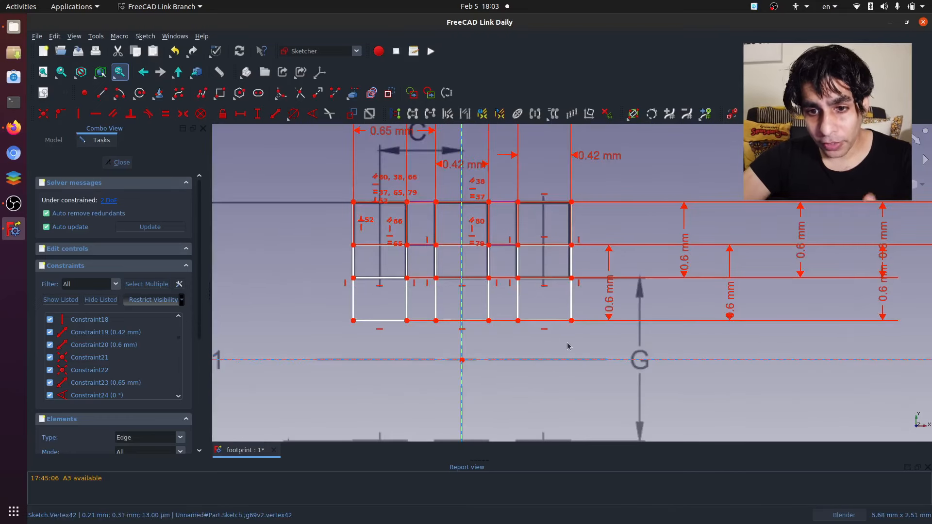
scroll(573, 359, down, 3)
scroll(580, 380, up, 4)
scroll(572, 379, down, 5)
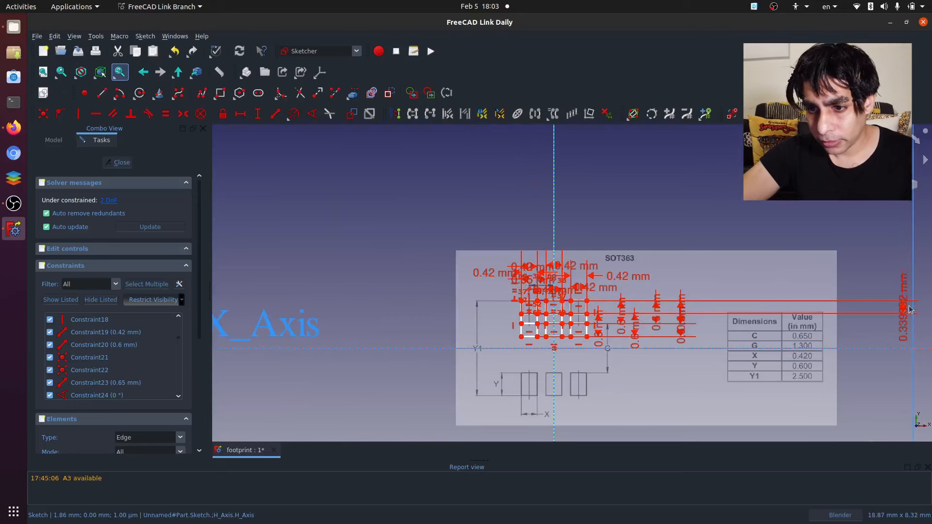
drag(909, 309, 597, 304)
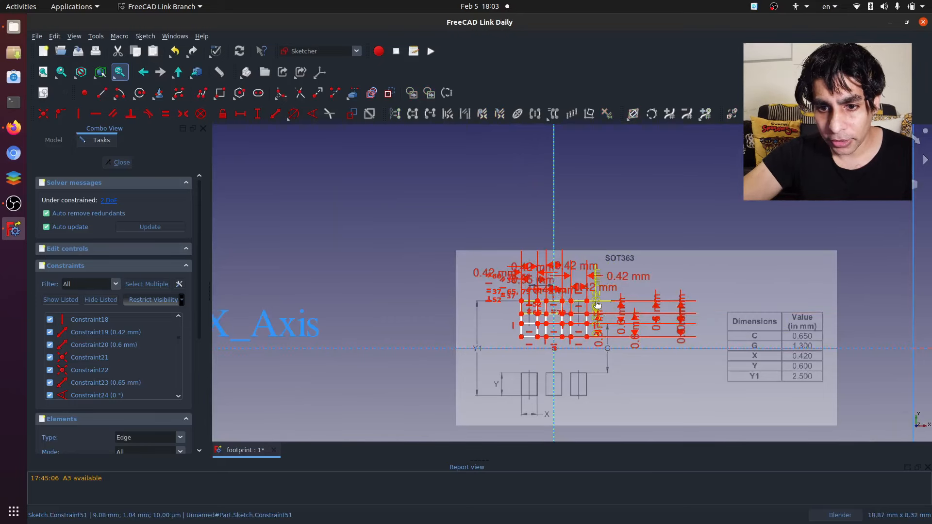
scroll(598, 304, up, 4)
scroll(626, 308, down, 6)
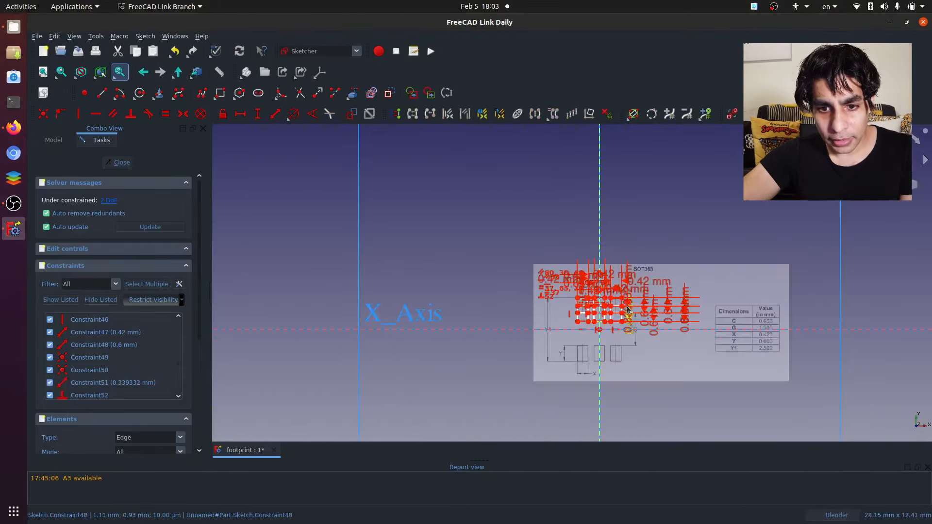
- Set the vertical spacing between the array's two rows to 2.5-0.6 mm
scroll(630, 330, up, 2)
scroll(561, 396, up, 2)
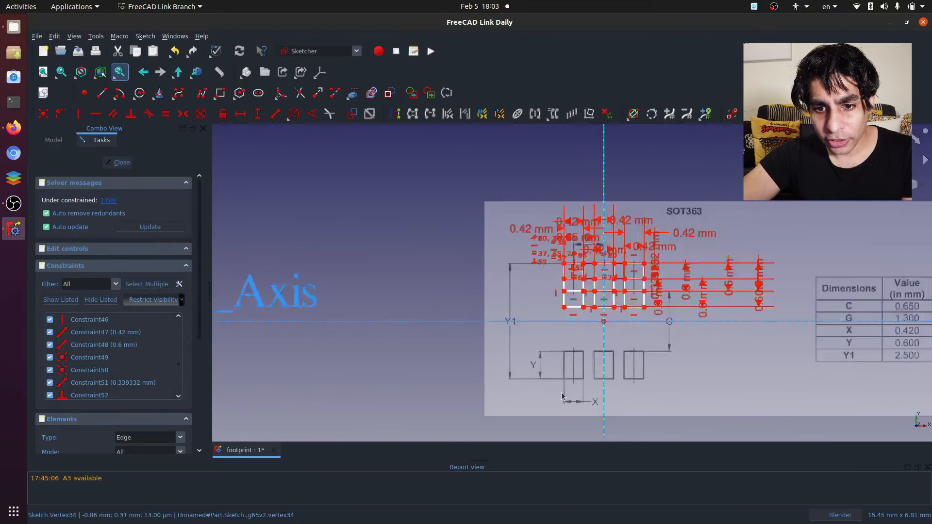
scroll(562, 395, up, 2)
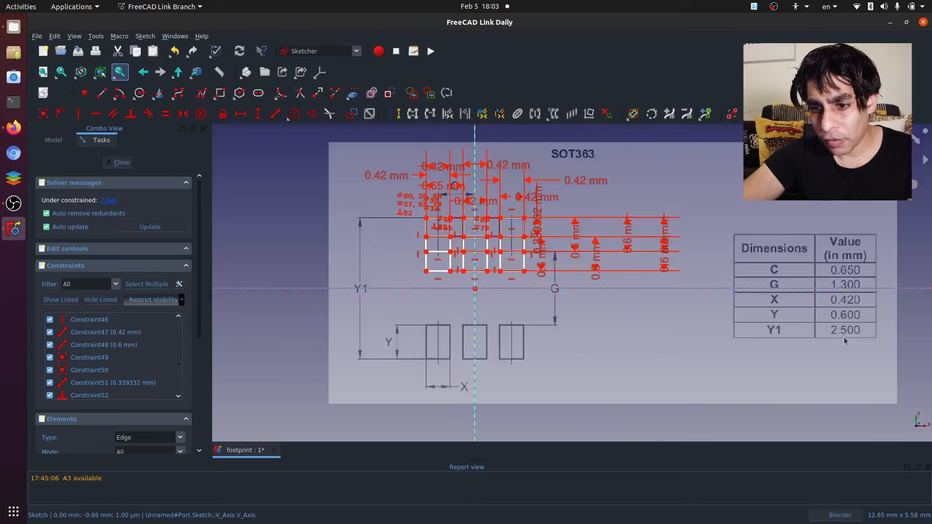
scroll(557, 312, up, 3)
scroll(557, 312, down, 3)
scroll(528, 232, up, 4)
double_click(514, 240)
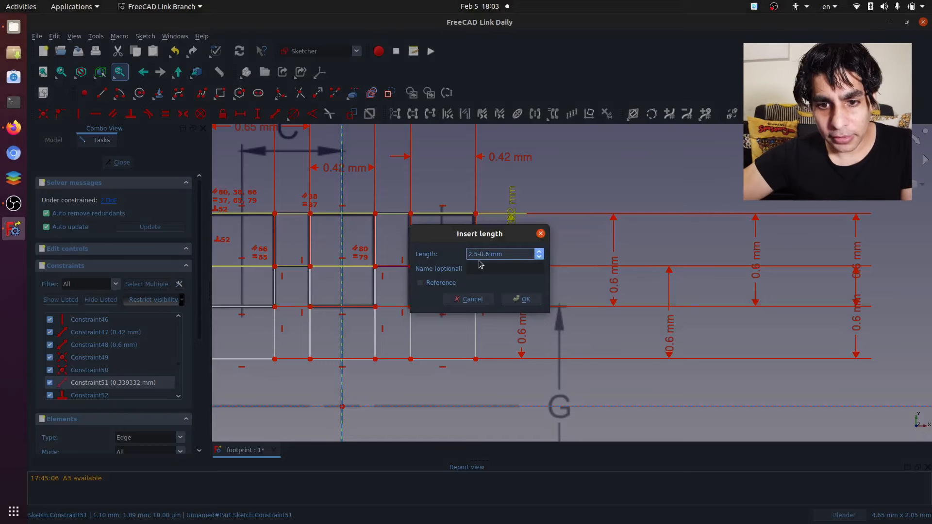
text(2.5-0.6)
key(Return)
- Move the array down over both pad rows of the image and hide all listed constraints
scroll(461, 239, down, 3)
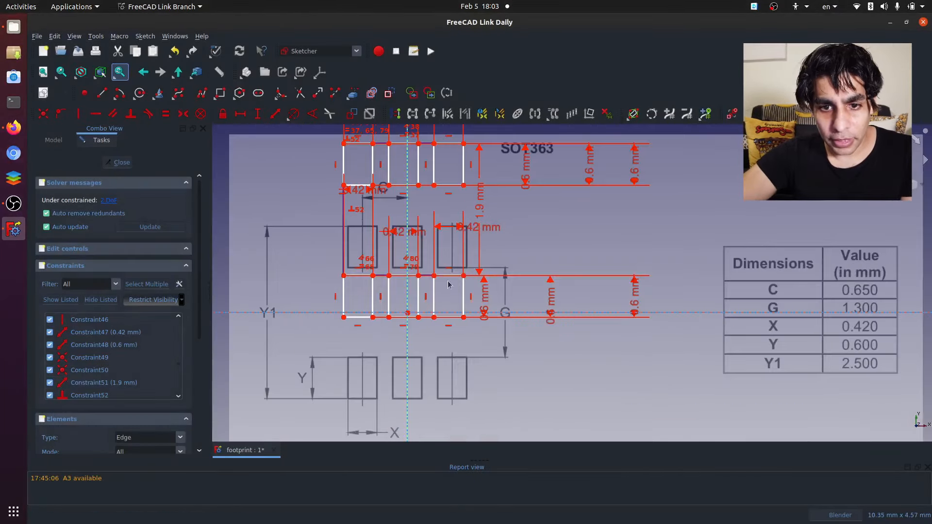
mouse_move(343, 186)
mouse_down()
mouse_move(336, 256)
mouse_move(348, 269)
mouse_up()
scroll(403, 311, down, 2)
scroll(340, 340, up, 3)
click(104, 300)
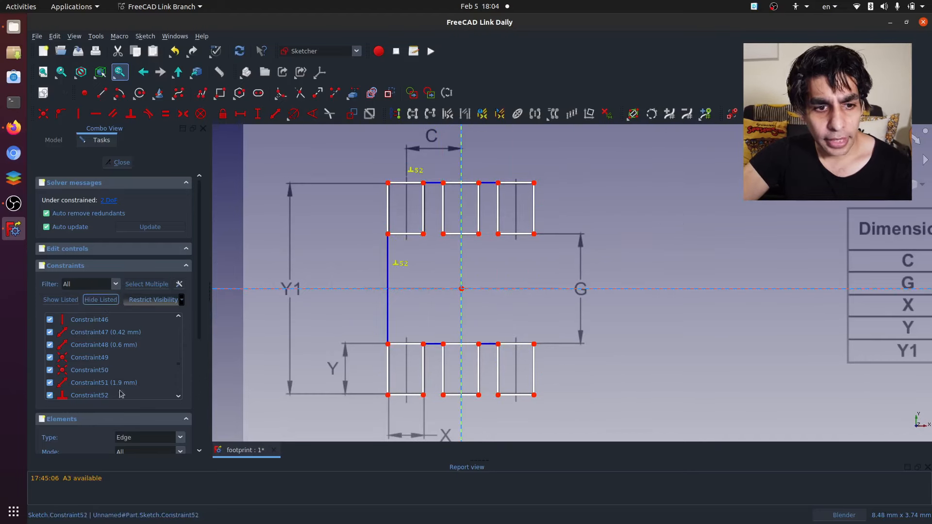
- Constrain the facing inner-left corners of the upper and lower left pads symmetric about the horizontal axis
scroll(644, 245, down, 3)
scroll(644, 244, up, 3)
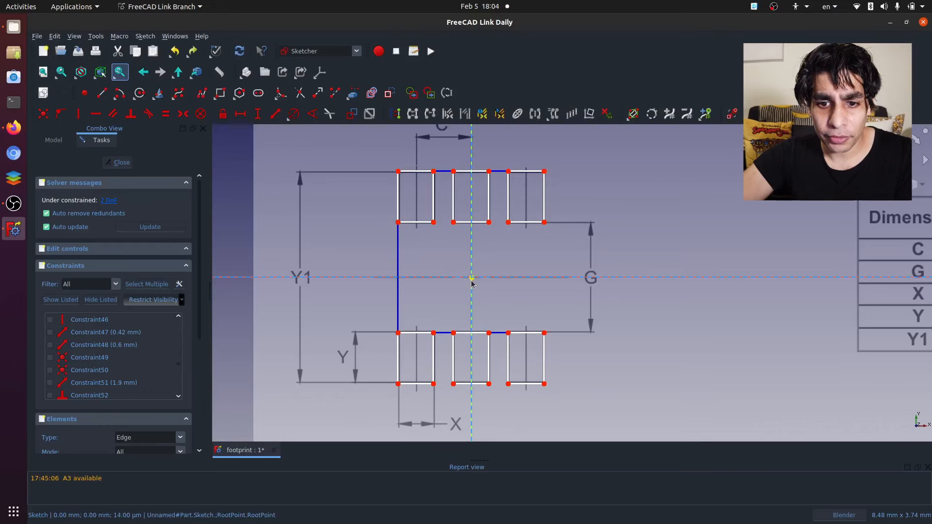
click(398, 222)
click(397, 333)
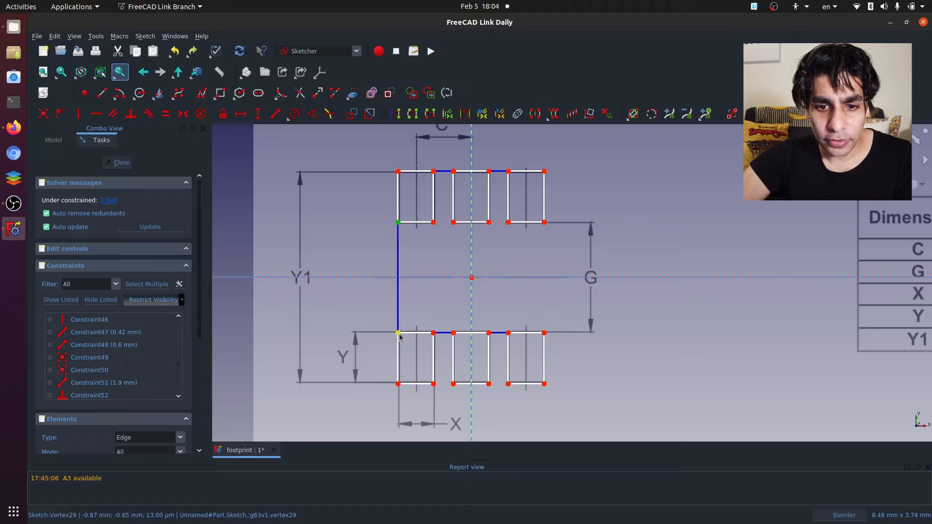
click(183, 114)
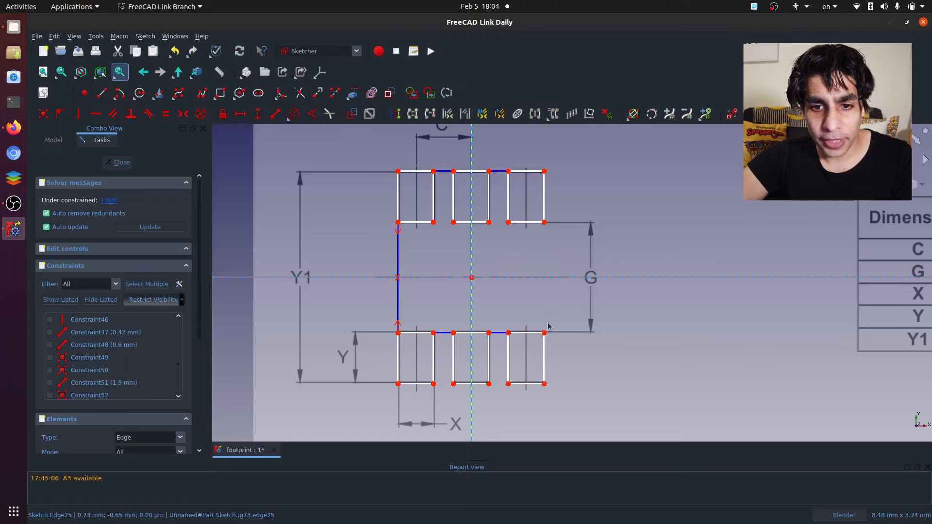
- Constrain the two top corners of the upper middle pad symmetric about the vertical axis
mouse_move(434, 223)
mouse_down()
mouse_move(442, 257)
mouse_move(476, 235)
mouse_move(408, 264)
mouse_move(323, 238)
mouse_move(437, 244)
mouse_up()
click(455, 172)
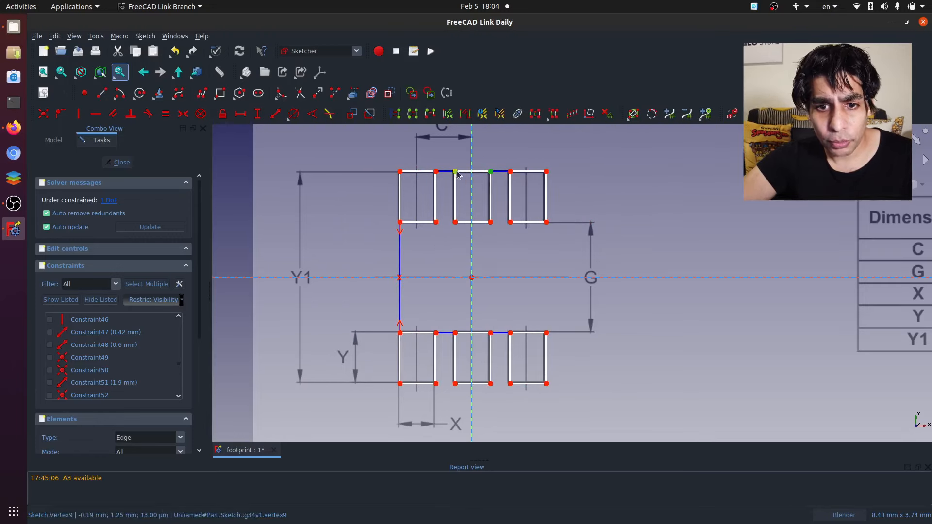
click(490, 172)
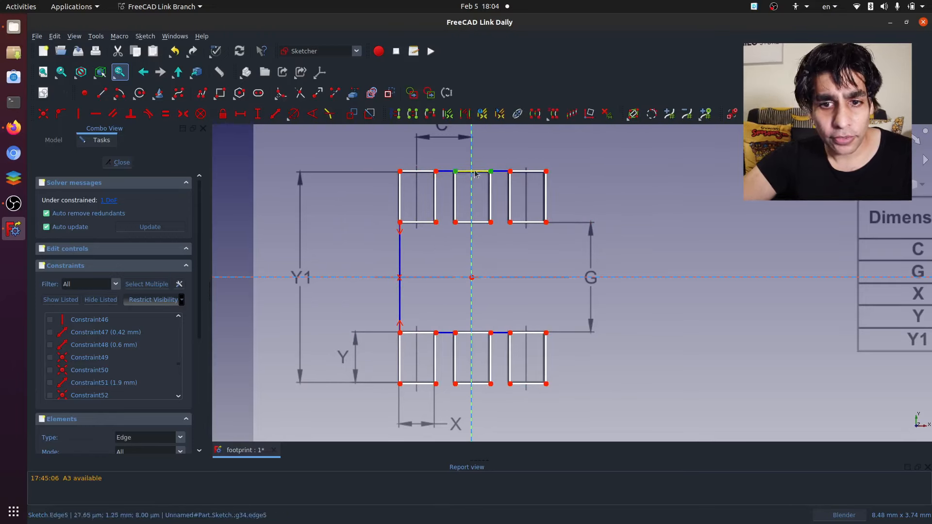
click(183, 114)
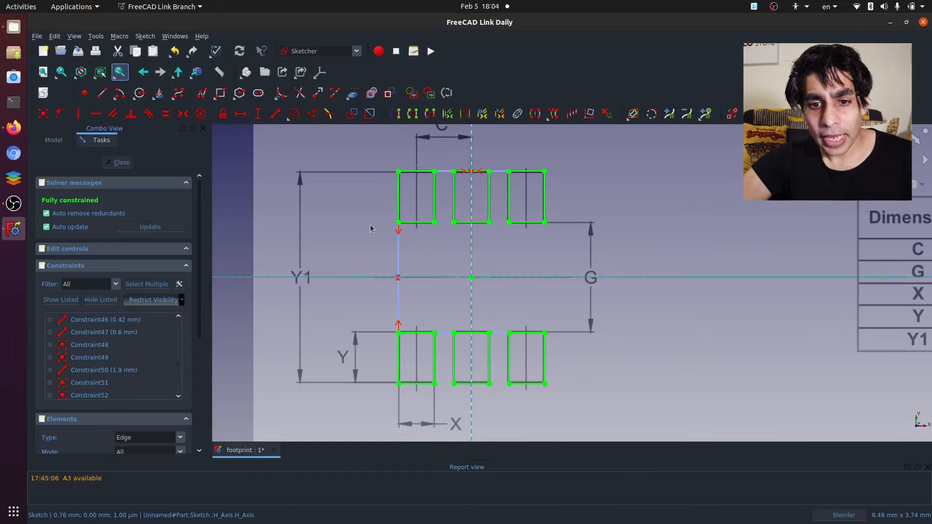
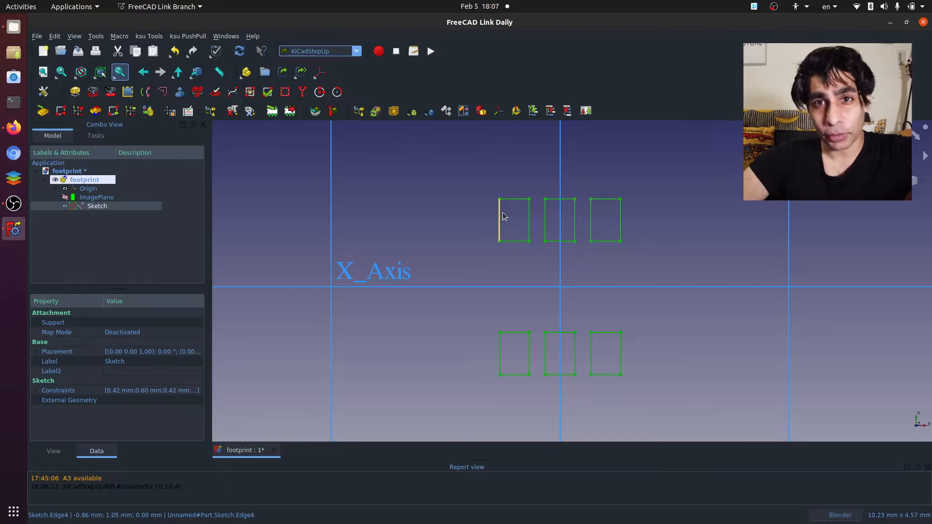
- Reopen the footprint sketch and draw a small circle inside each of the three upper pads
double_click(96, 206)
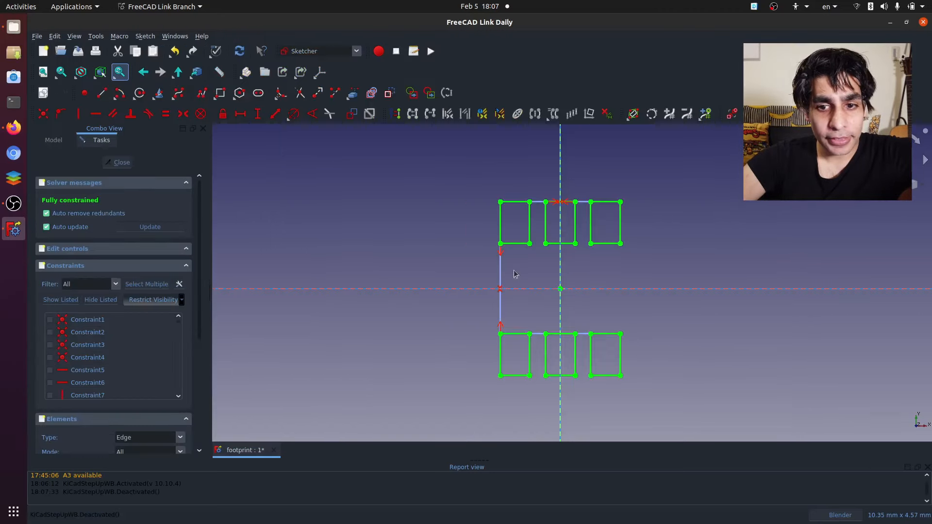
click(143, 89)
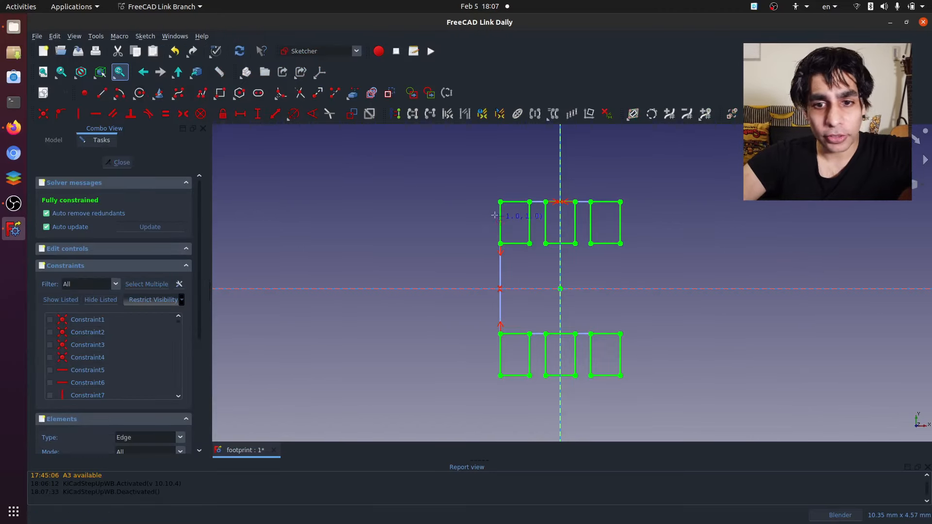
click(509, 219)
click(512, 220)
click(554, 220)
click(556, 221)
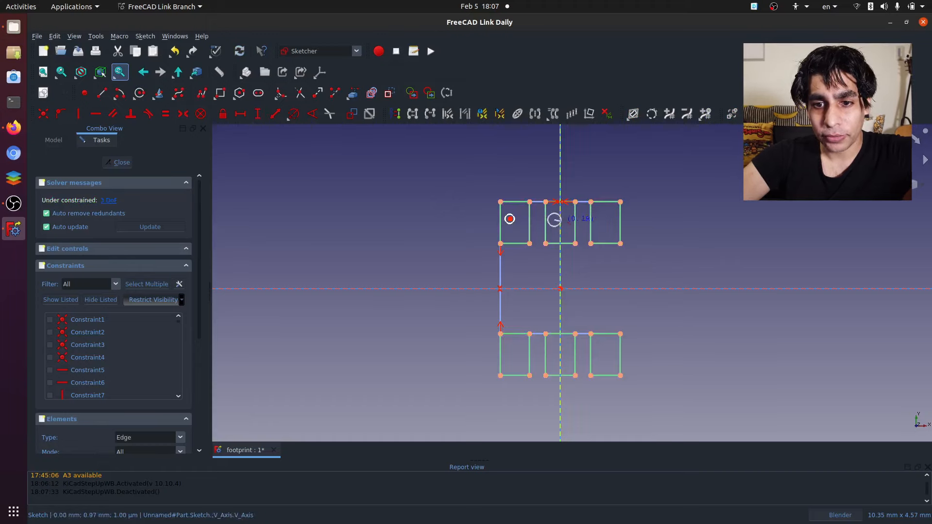
click(603, 224)
click(606, 227)
- Draw a small circle inside each of the three lower pads, redoing the middle one clear of its pad's edge, and close the sketch
click(601, 356)
click(604, 357)
click(549, 349)
click(549, 349)
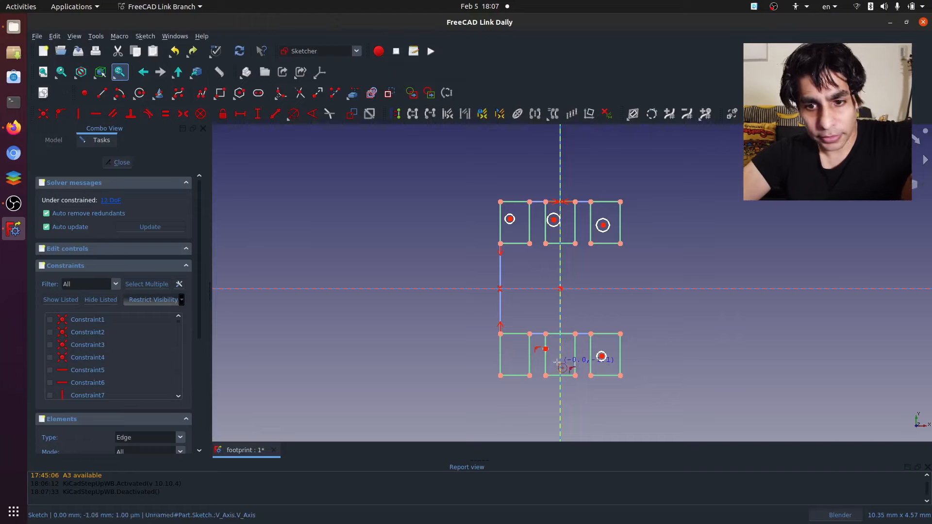
key(ctrl+z)
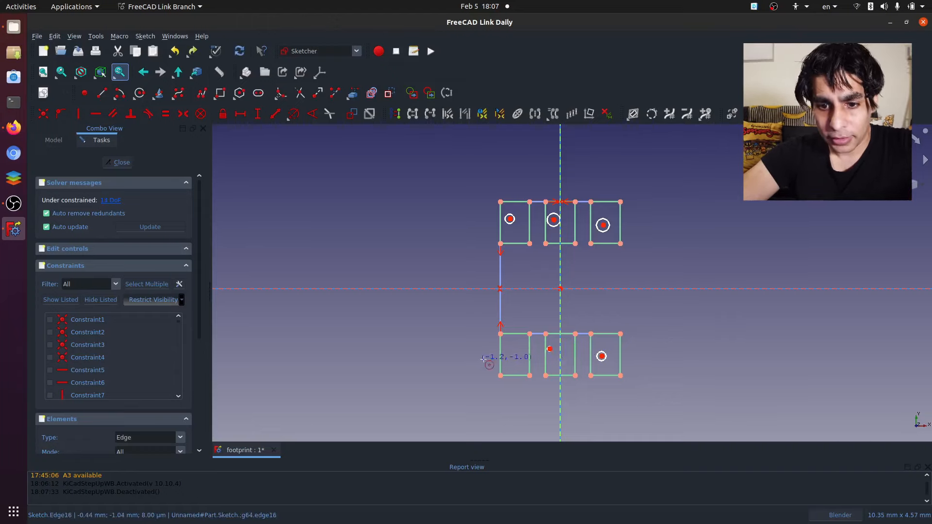
click(508, 347)
click(503, 348)
scroll(559, 359, up, 2)
scroll(560, 359, up, 3)
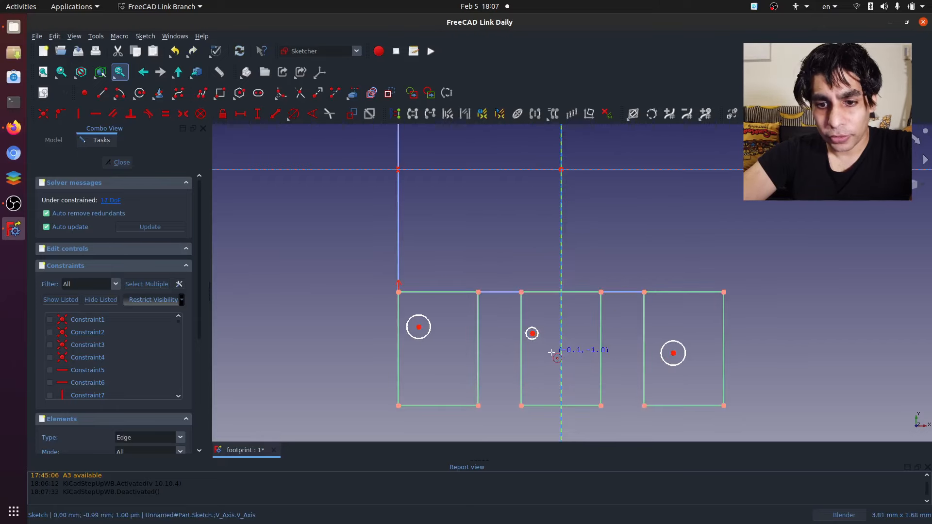
scroll(553, 356, down, 6)
key(Escape)
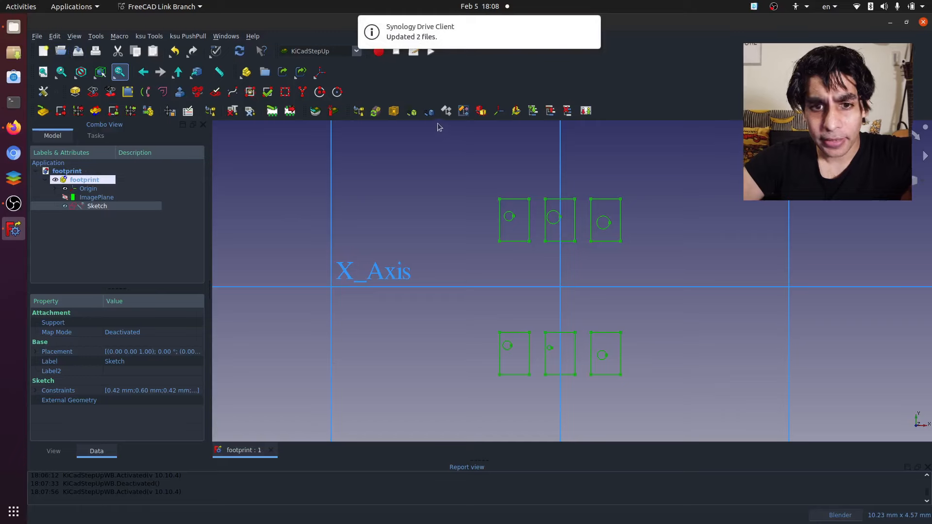
- Convert the sketch into a polyline pads sketch with the RF PolyLined Sketch tool
click(301, 93)
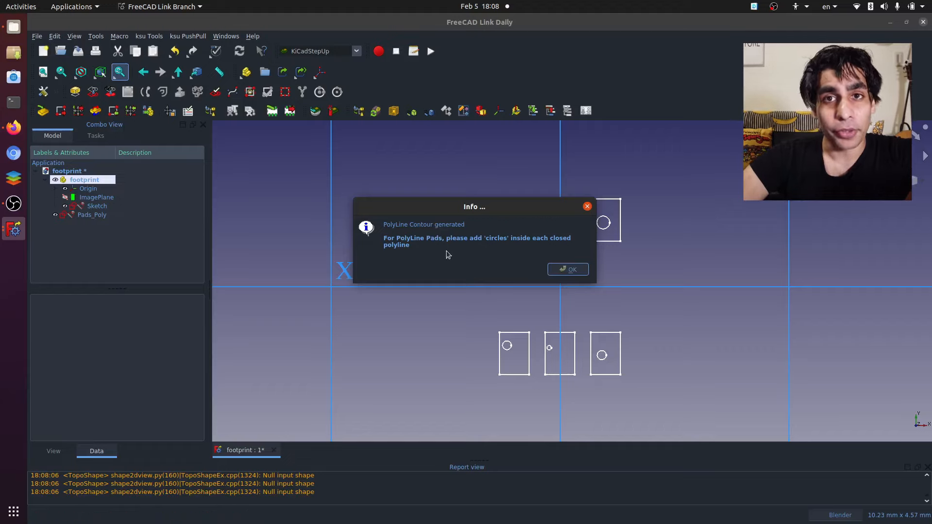
click(568, 270)
- Export the Pads_Poly sketch with the ksu Footprint generator as a KiCad module named footprint in the KICAD folder
click(114, 215)
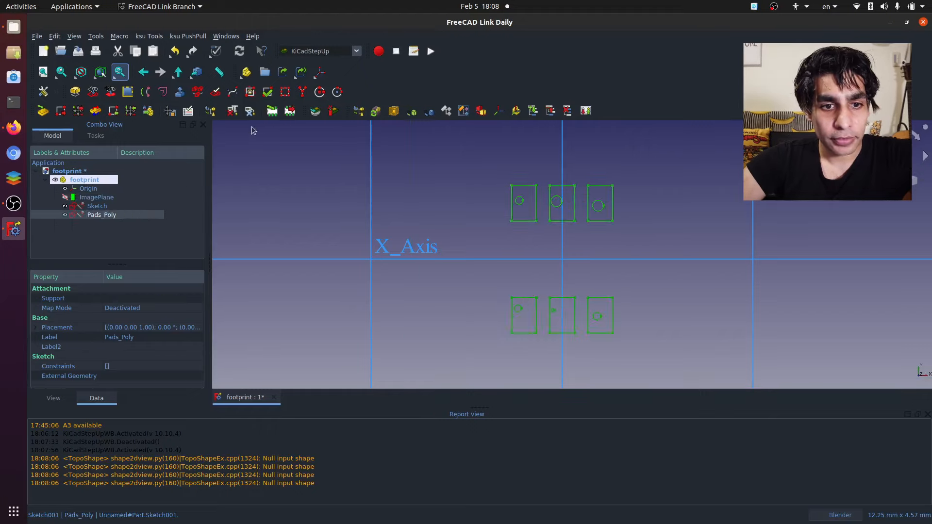
click(288, 112)
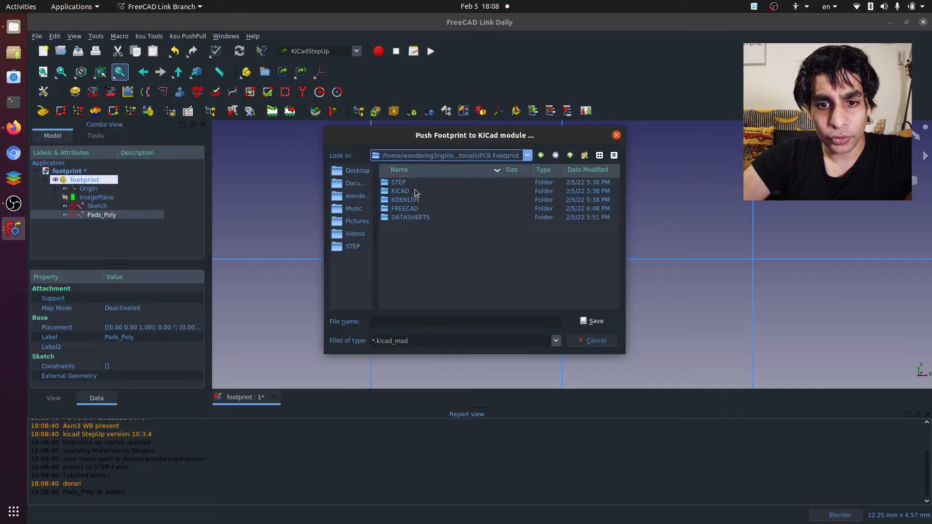
double_click(415, 189)
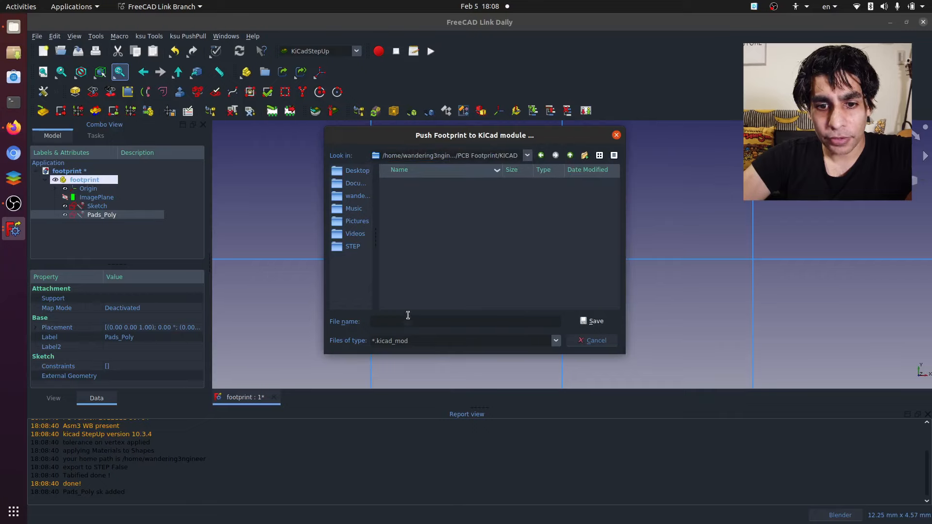
click(407, 318)
text(footrp)
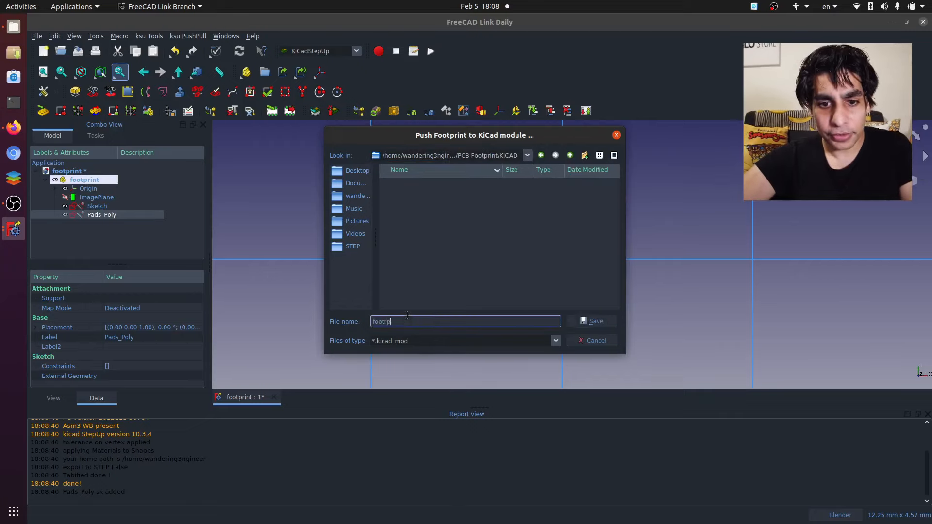
key(BackSpace)
key(BackSpace)
text(print)
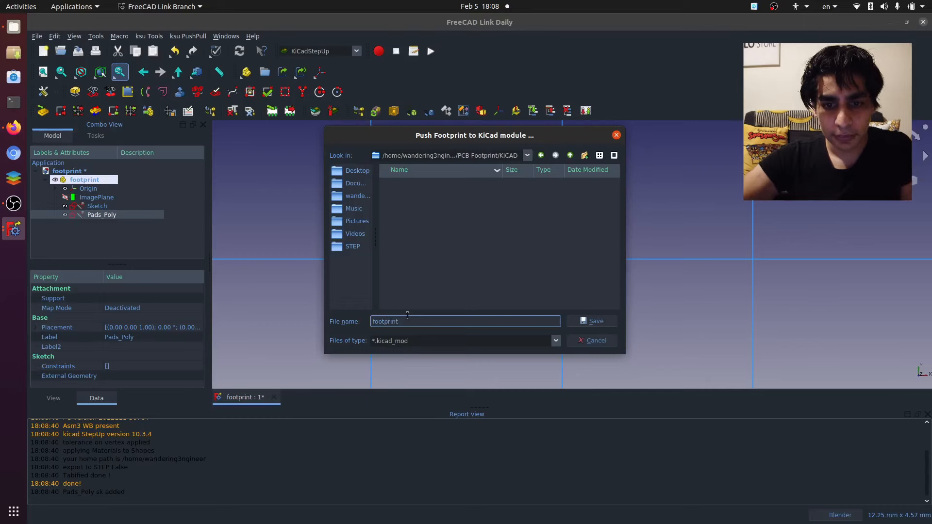
key(Return)
- Enlarge the report view and examine the export messages on circle drills, closed polylines and detected pads
drag(476, 409, 474, 370)
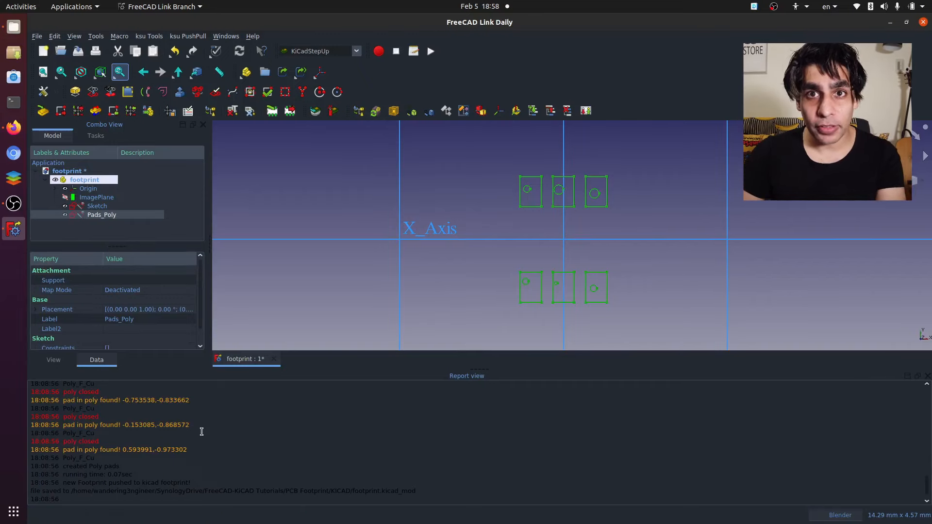
scroll(199, 427, up, 8)
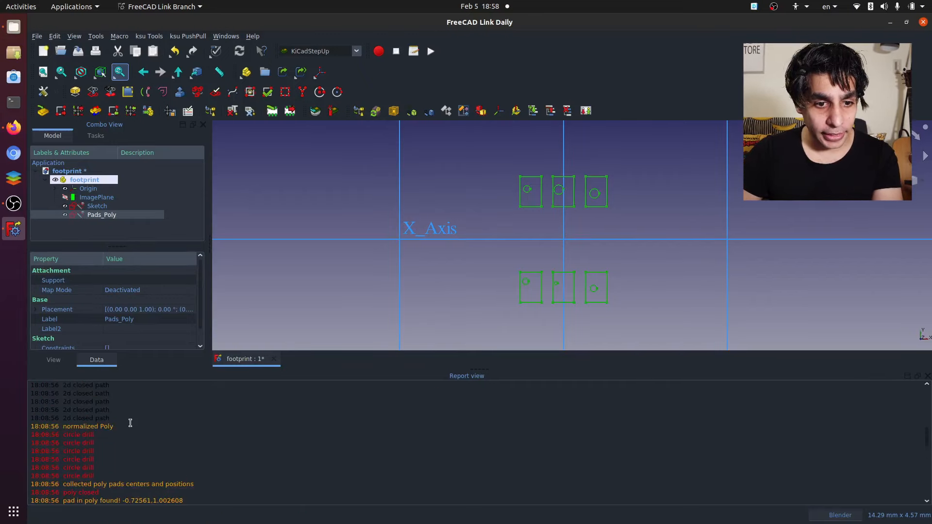
scroll(127, 424, up, 2)
drag(69, 435, 115, 476)
scroll(127, 447, down, 5)
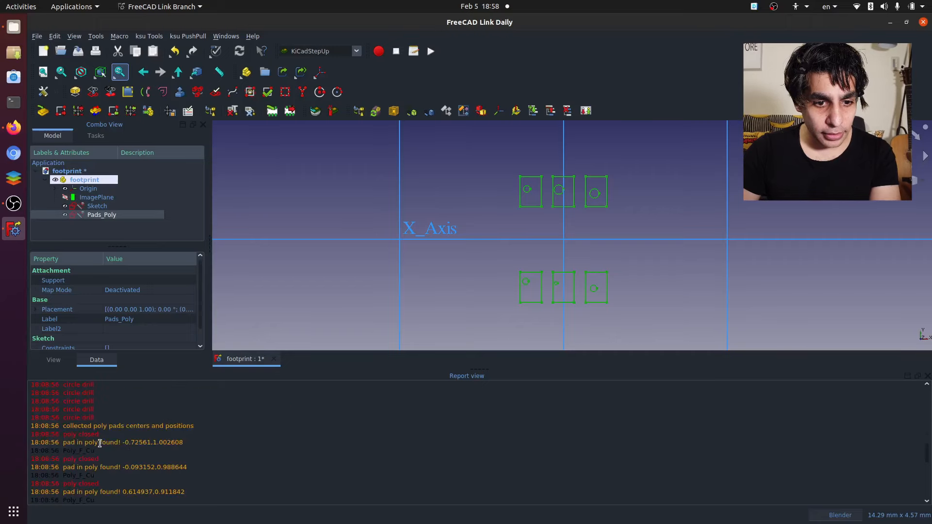
scroll(100, 443, down, 1)
mouse_move(131, 415)
mouse_down()
mouse_move(186, 444)
mouse_move(190, 477)
mouse_move(193, 449)
mouse_move(128, 414)
mouse_up()
scroll(185, 458, down, 3)
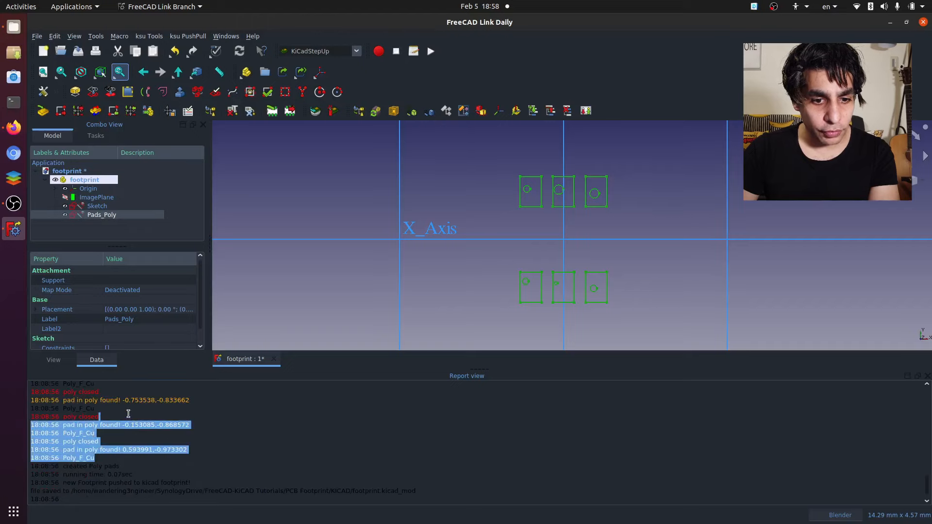
click(152, 419)
drag(191, 455, 109, 423)
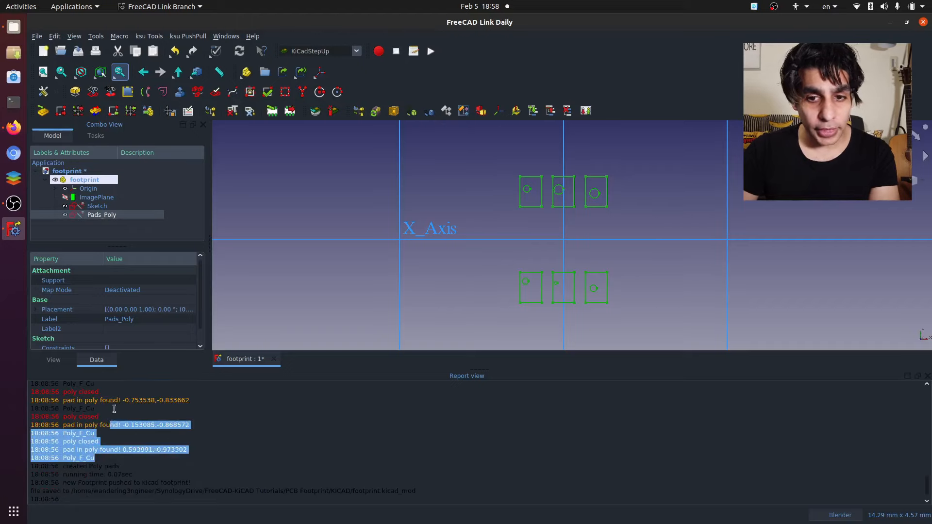
- Switch to KiCad and create a new project named mosfet_driver inside the PCB Footprint/KICAD folder
key(super)
text(kicad)
key(Return)
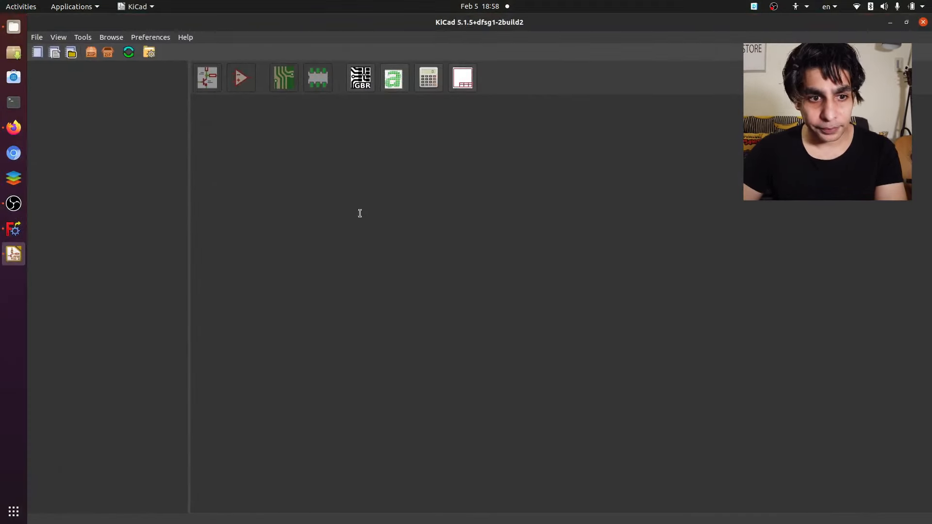
click(41, 56)
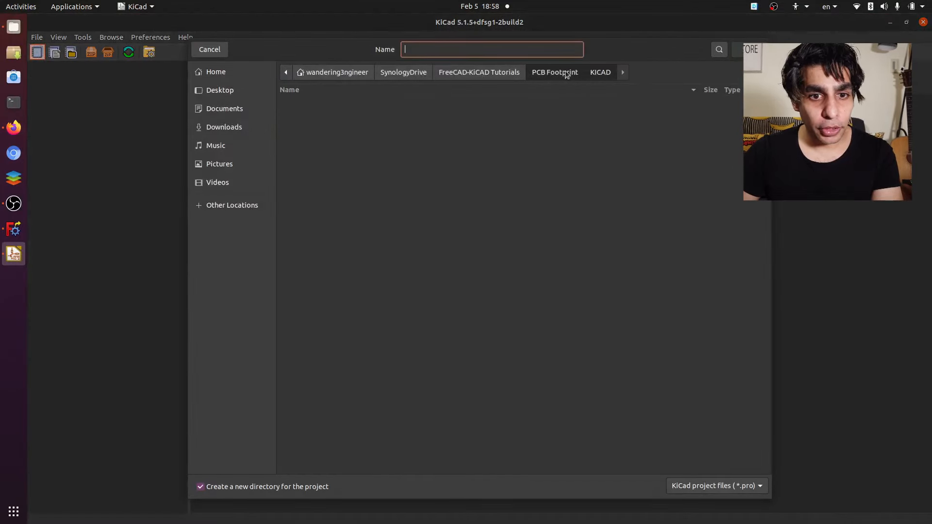
click(566, 75)
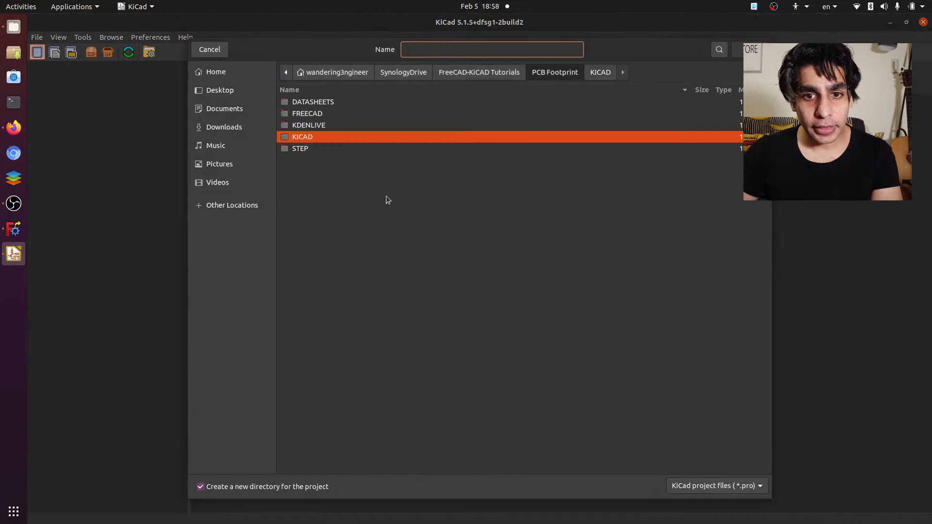
double_click(321, 134)
click(461, 45)
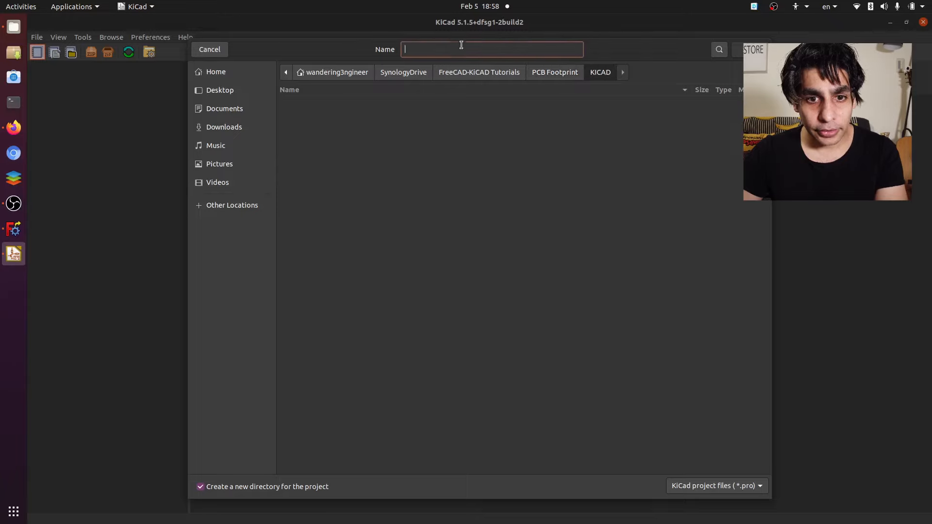
text(msof)
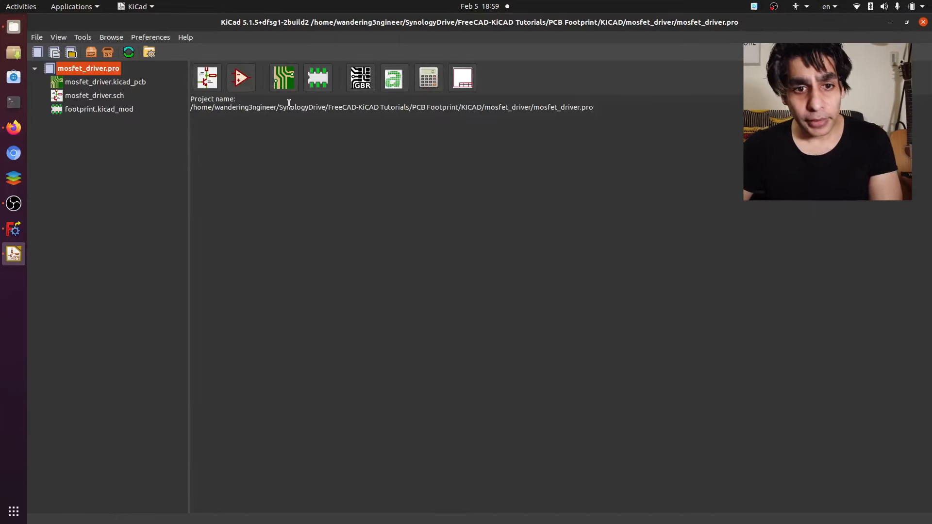
- Open the project's schematic and launch the Symbol Editor, dismissing the missing-library error and maximizing the editor window
click(207, 78)
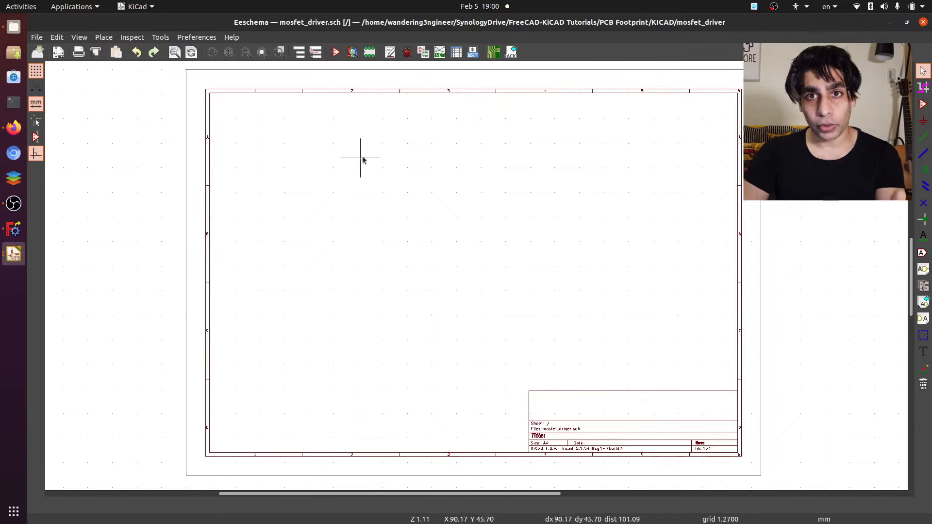
click(334, 53)
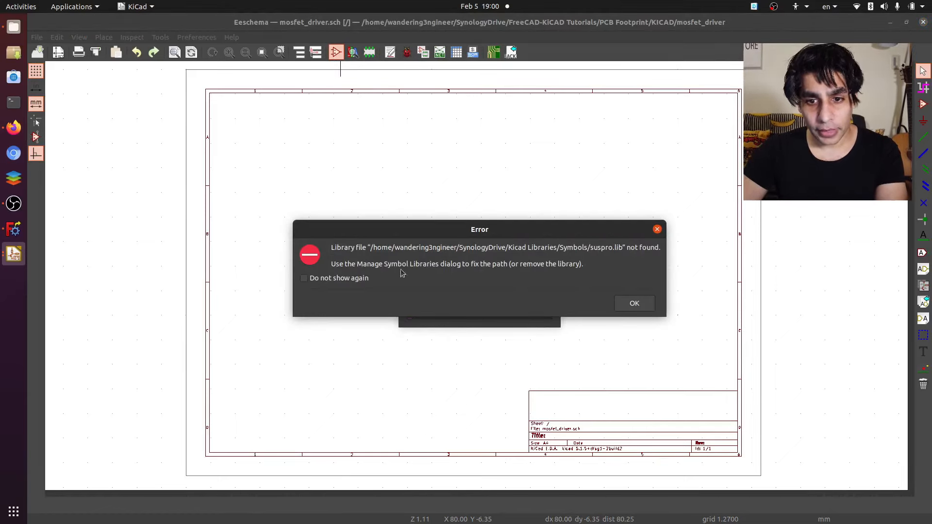
click(634, 304)
double_click(441, 71)
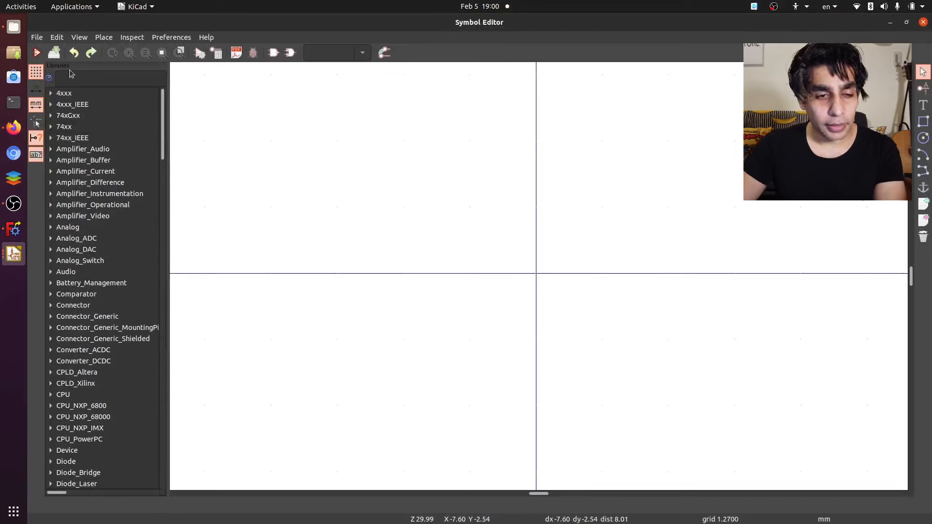
- Create a new symbol library named mosfet_driver.lib in the project folder and add it to the Project library table
click(35, 37)
click(58, 46)
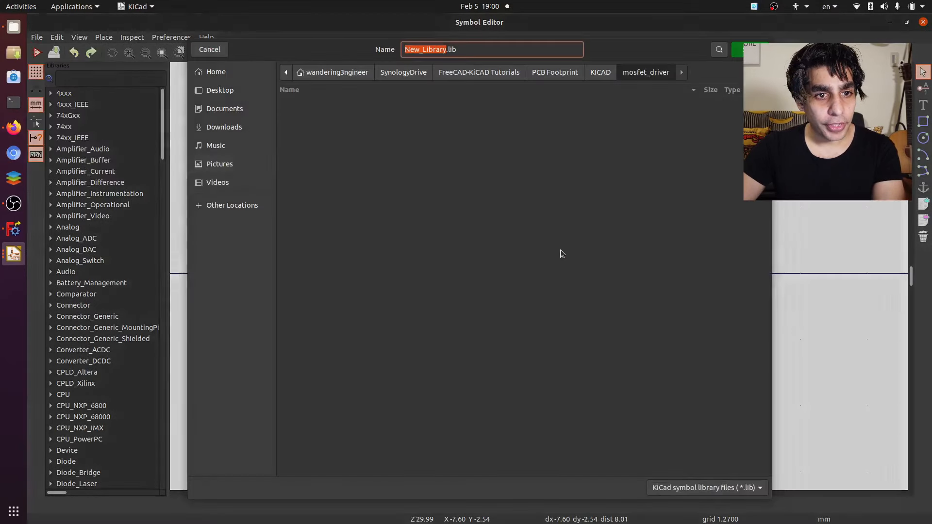
text(mosfet_driv)
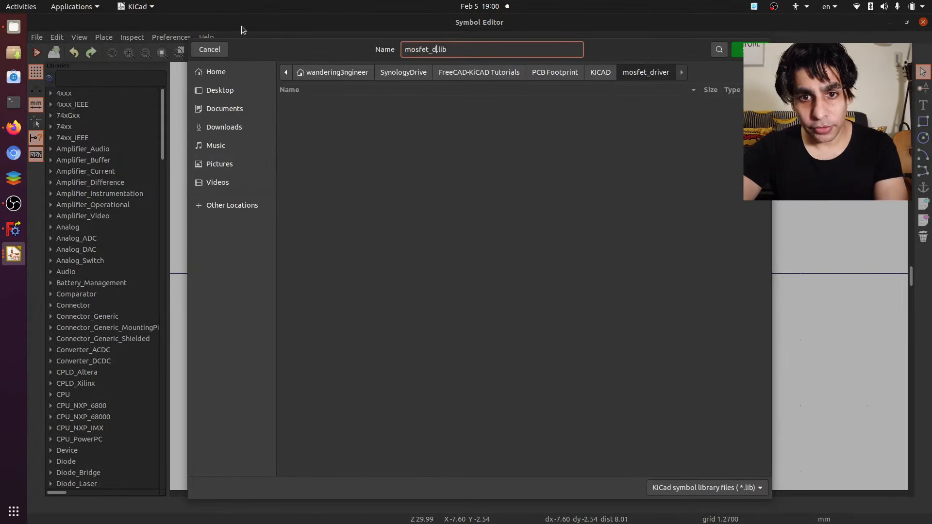
text(er)
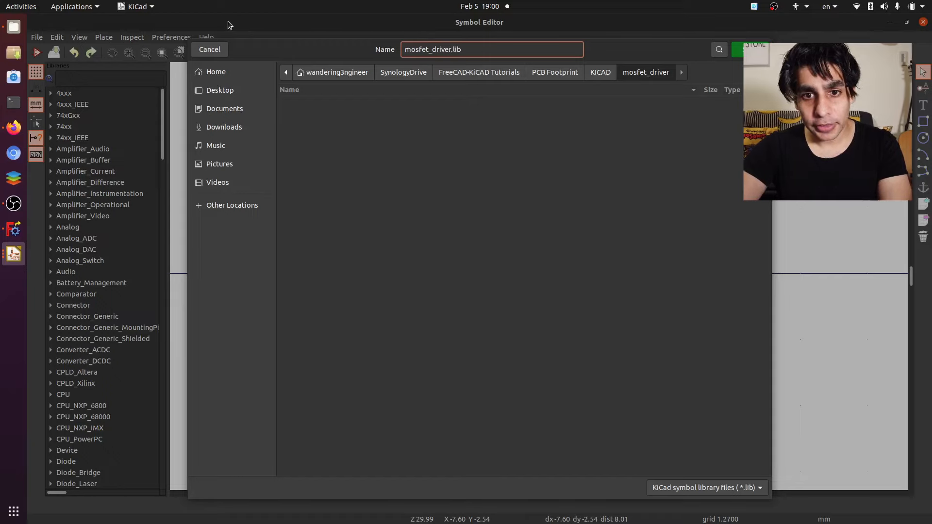
key(Return)
click(454, 276)
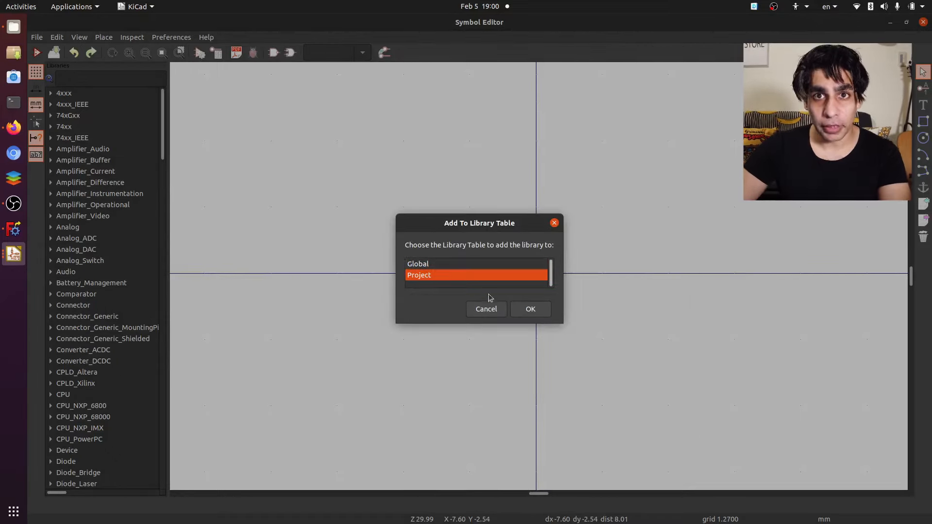
click(530, 309)
- Filter the libraries for mosfet and create a new symbol named DUAL_NPMOS with reference designator U in the mosfet_driver library
click(75, 79)
text(mosfet)
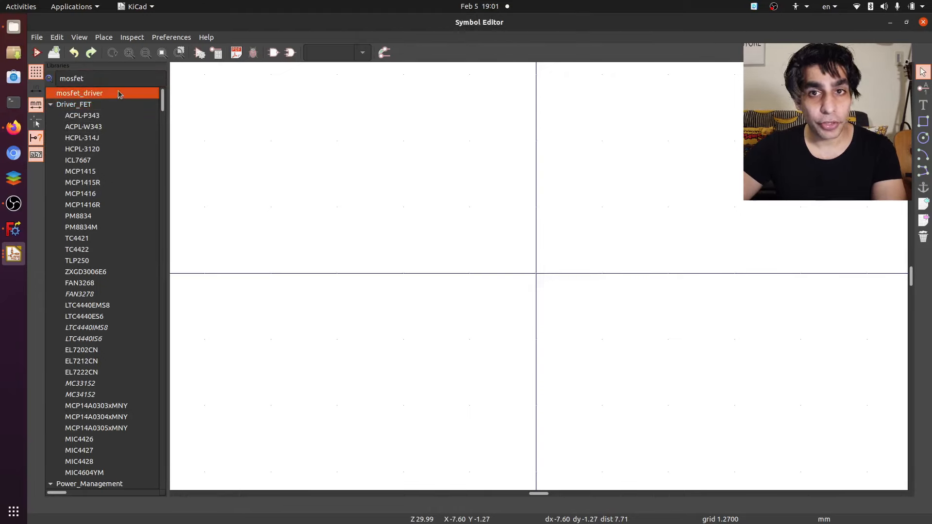
click(37, 37)
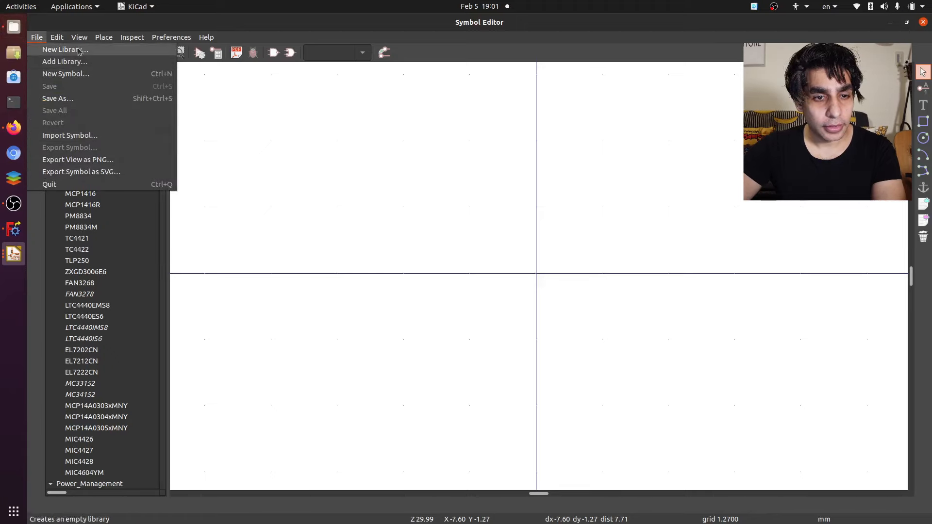
click(65, 74)
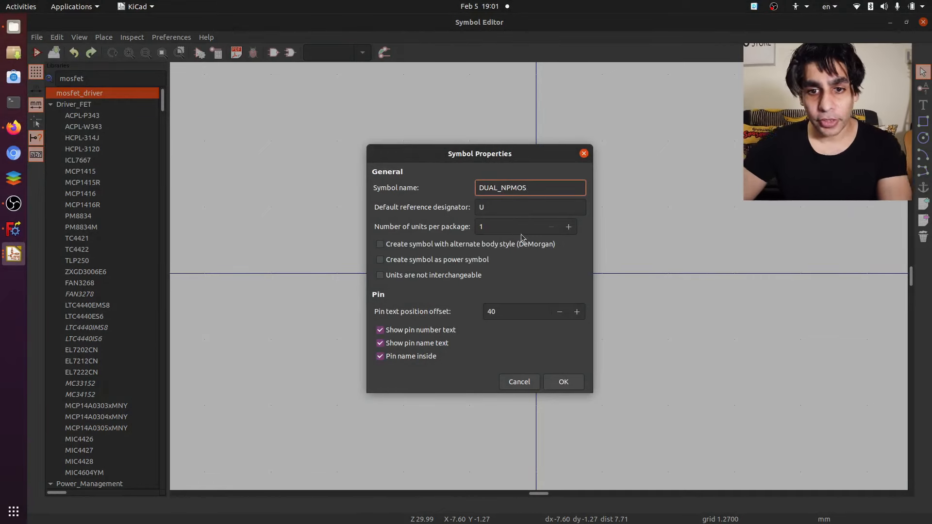
click(562, 382)
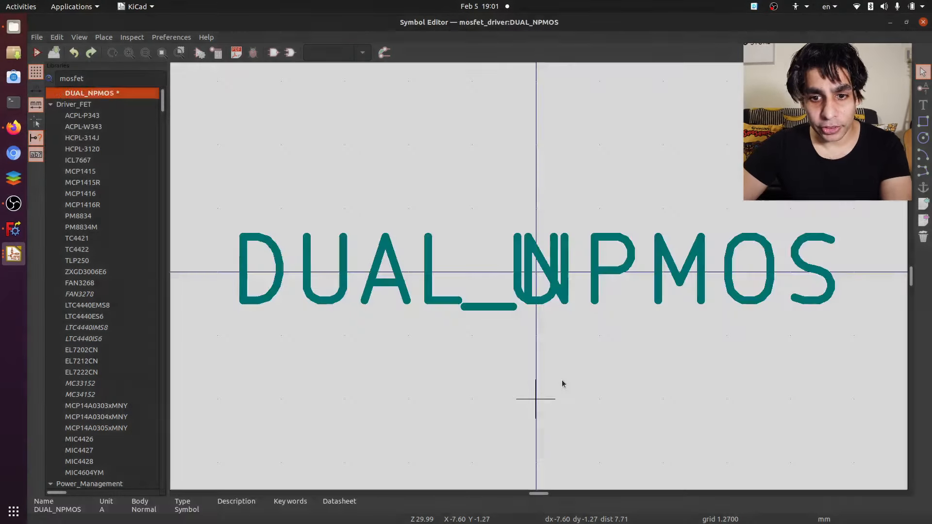
- Move the symbol's DUAL_NPMOS name text above its reference designator
click(583, 233)
click(621, 257)
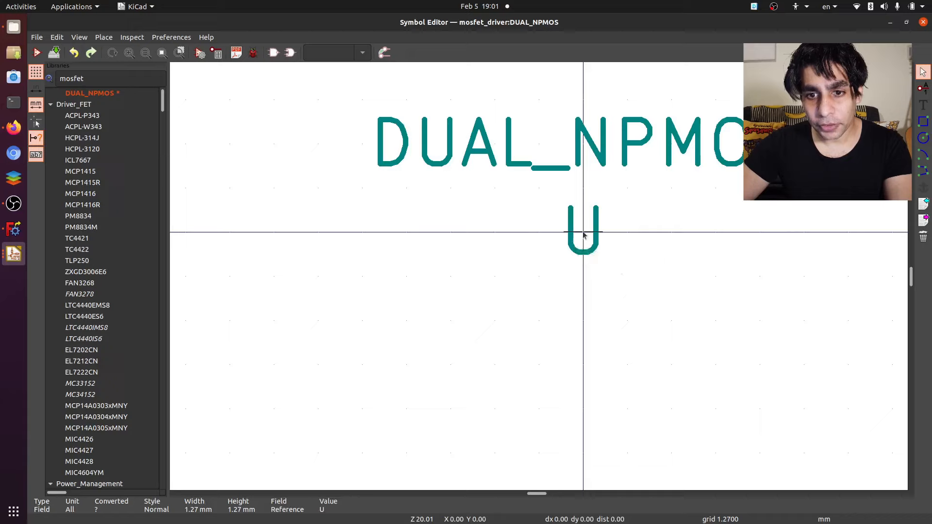
- Move the symbol's U reference designator to the right of the origin, beneath the end of the DUAL_NPMOS name
key(m)
click(791, 226)
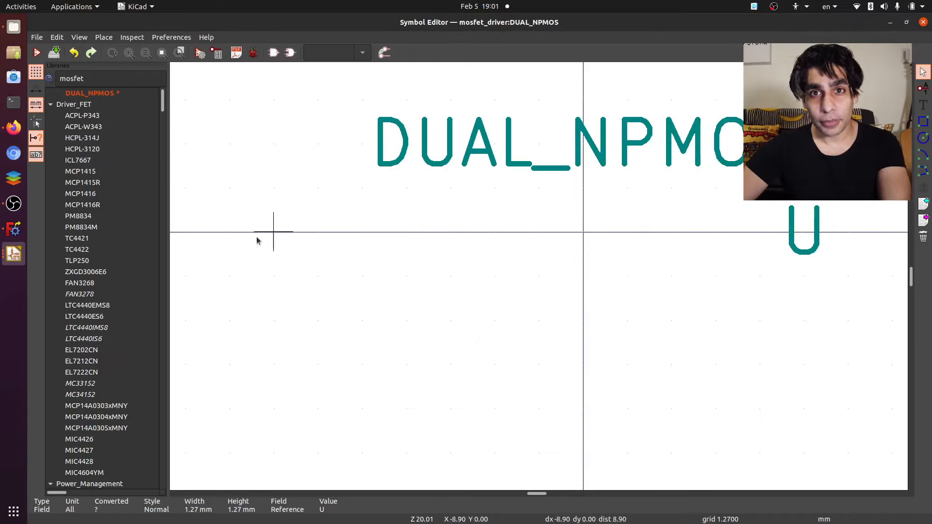
- Copy the transistor drawing and pins of Q_DUAL_NMOS_G1S2G2D2S1D1 from the Device library and paste them into DUAL_NPMOS below the name
scroll(79, 169, down, 7)
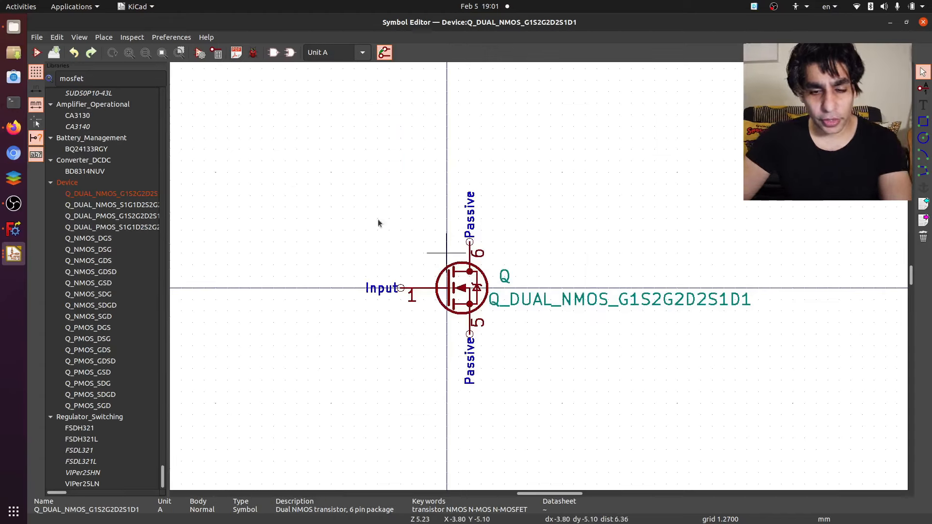
drag(308, 142, 551, 459)
click(552, 450)
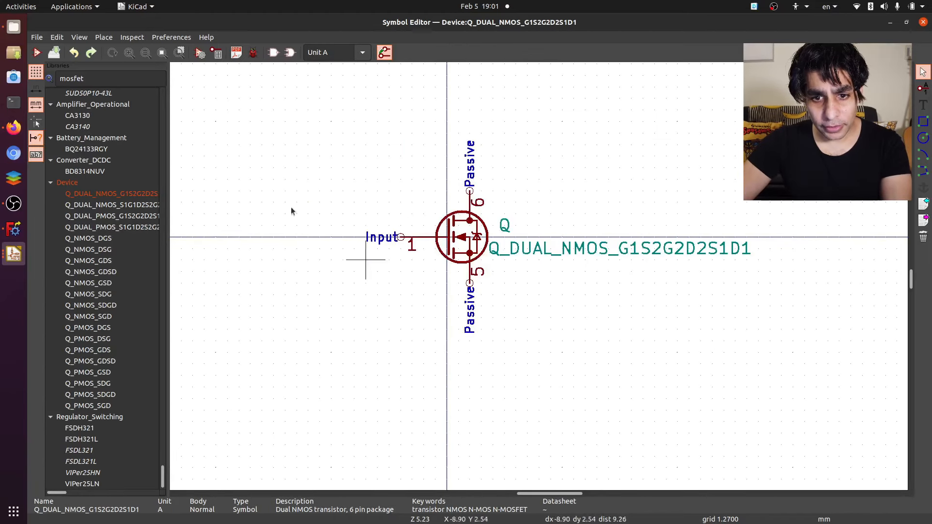
scroll(131, 255, up, 10)
drag(163, 458, 153, 38)
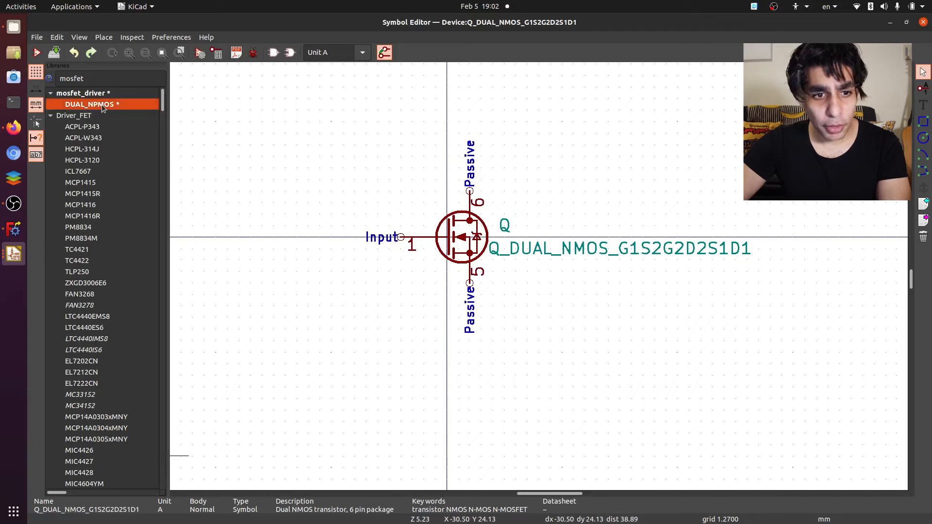
double_click(93, 105)
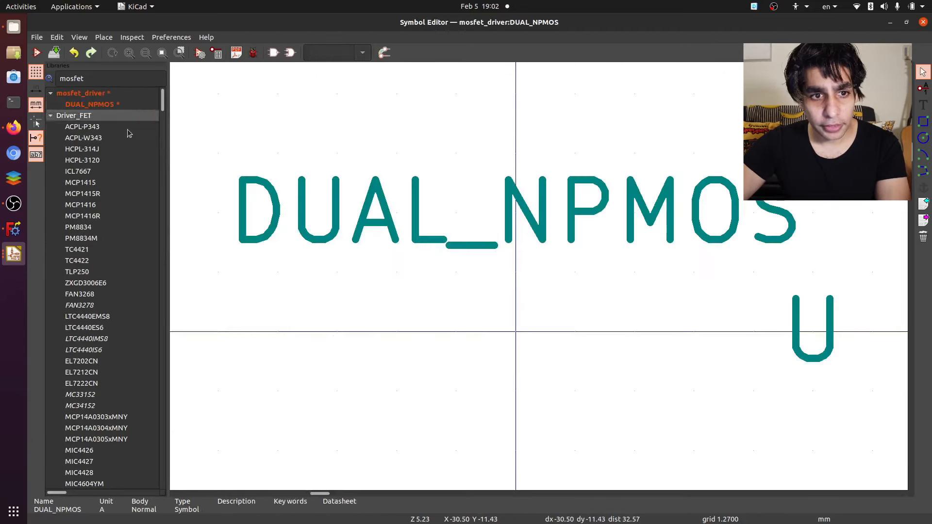
scroll(441, 322, down, 2)
key(ctrl+v)
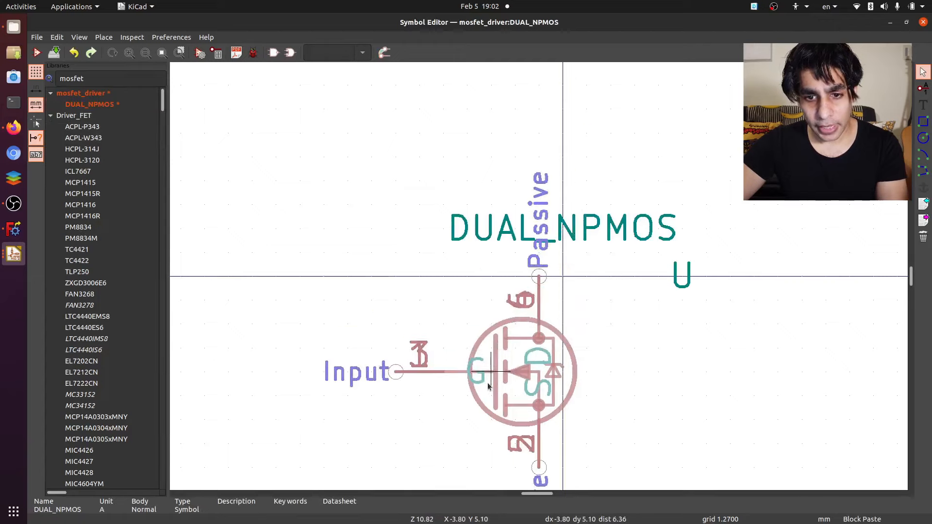
click(529, 468)
scroll(528, 468, down, 4)
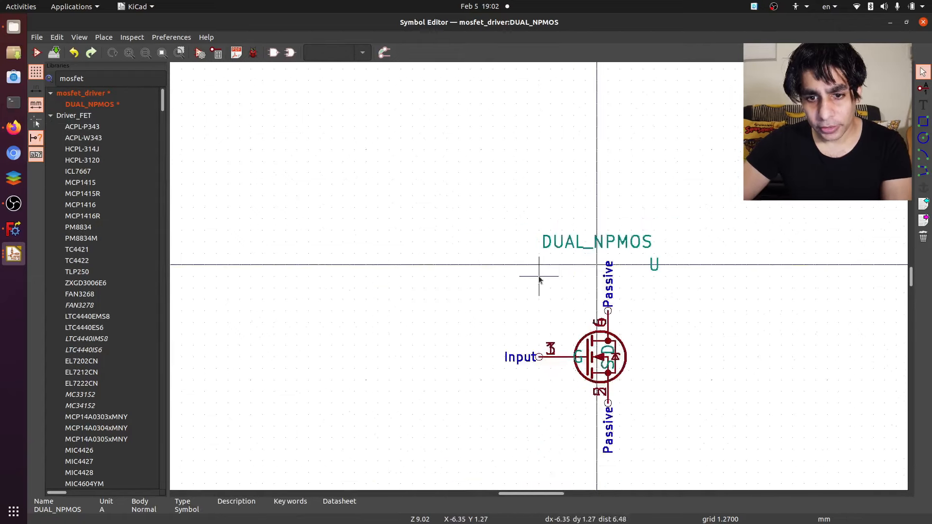
- Open Q_DUAL_PMOS_G1S2G2D2S1D1 from the Device library and copy its transistor drawing with its pins
scroll(561, 334, up, 1)
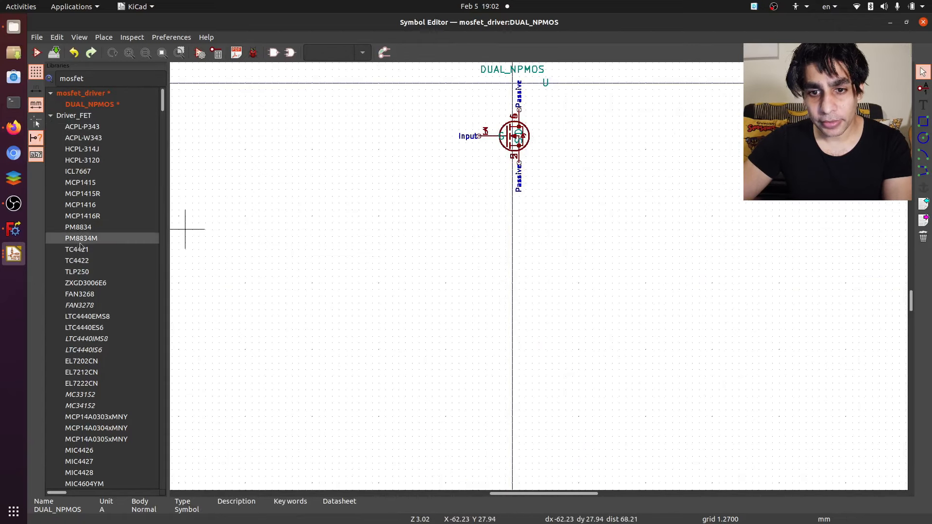
scroll(118, 243, down, 9)
drag(161, 122, 161, 473)
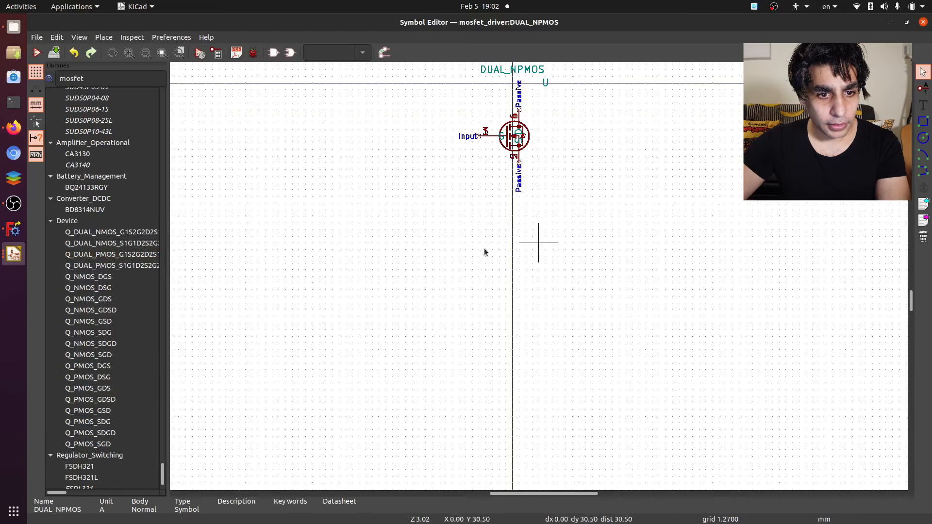
double_click(112, 254)
scroll(398, 248, down, 2)
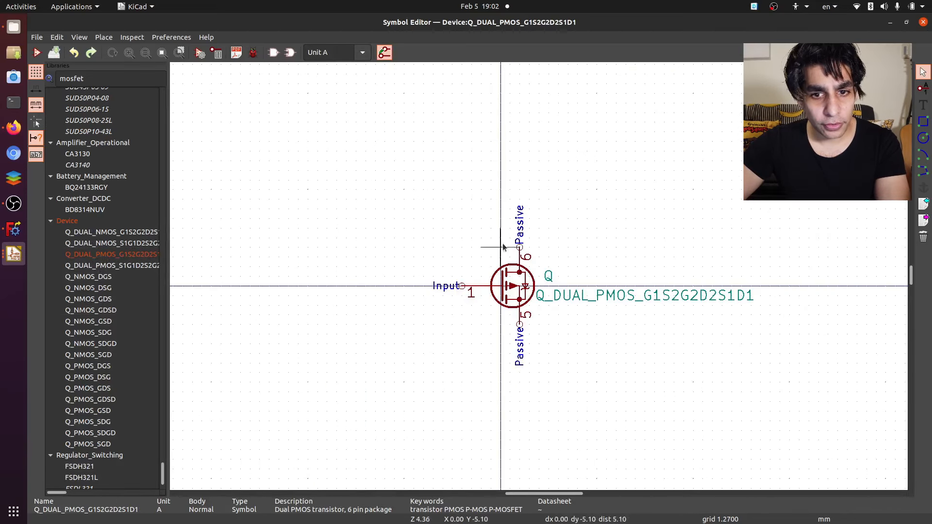
drag(432, 189, 587, 415)
key(Escape)
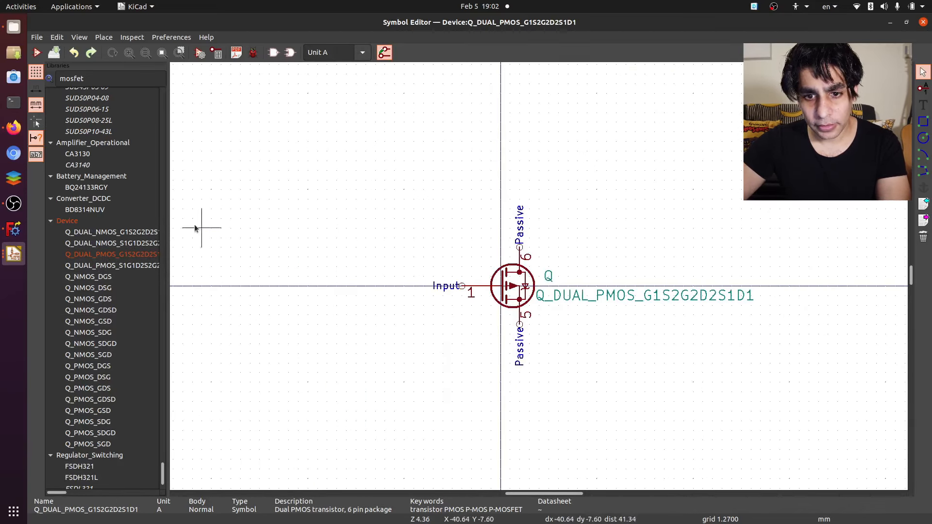
- Reopen DUAL_NPMOS in the mosfet_driver library and paste the copied P-channel transistor below the N-channel one
drag(164, 474, 163, 97)
double_click(92, 104)
scroll(538, 279, down, 5)
scroll(538, 276, up, 2)
key(ctrl+v)
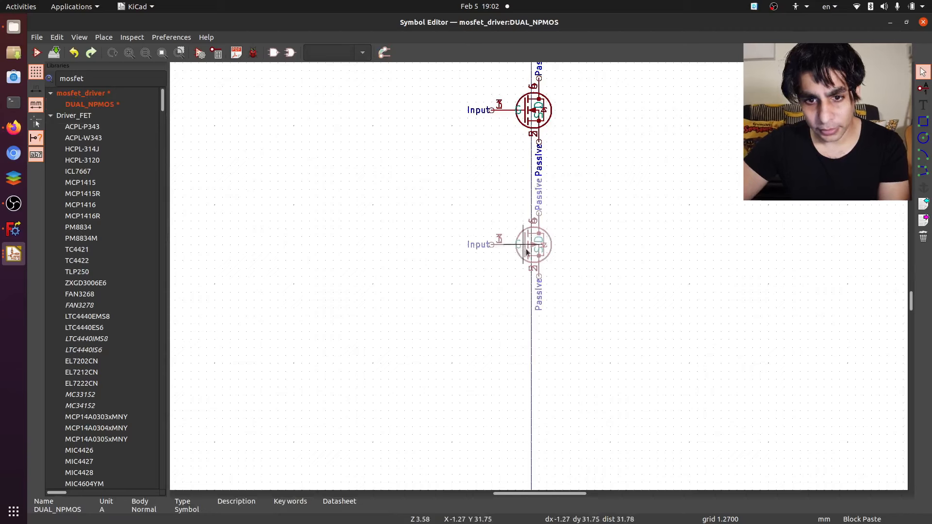
click(532, 255)
- Pull the overlapping duplicate pins 1, 5 and 6 off both transistors and delete them, leaving pins 2, 3 and 4
scroll(555, 118, up, 5)
click(455, 258)
click(496, 282)
click(361, 315)
click(381, 257)
click(425, 277)
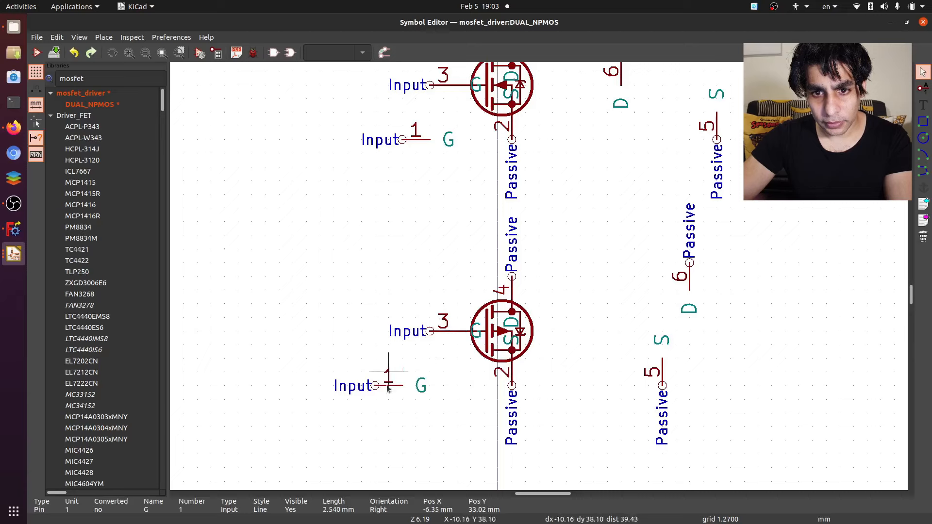
key(Delete)
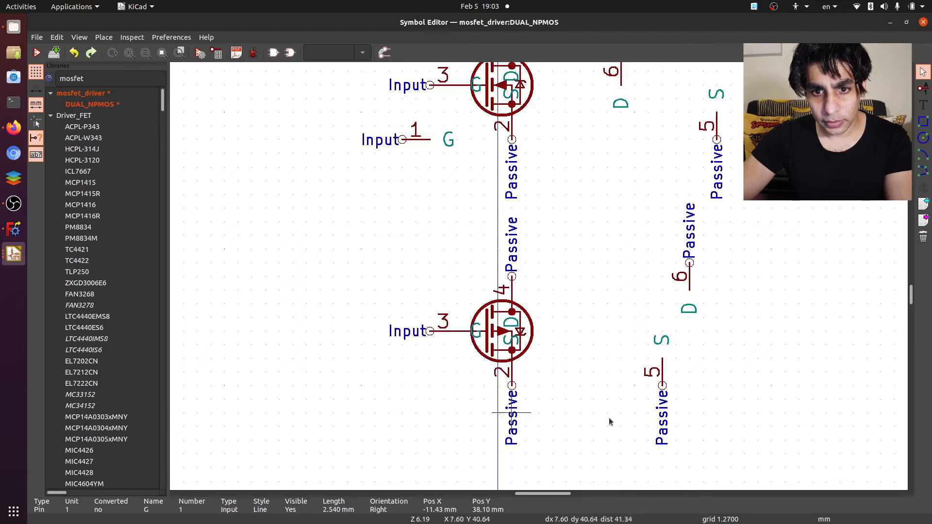
key(Delete)
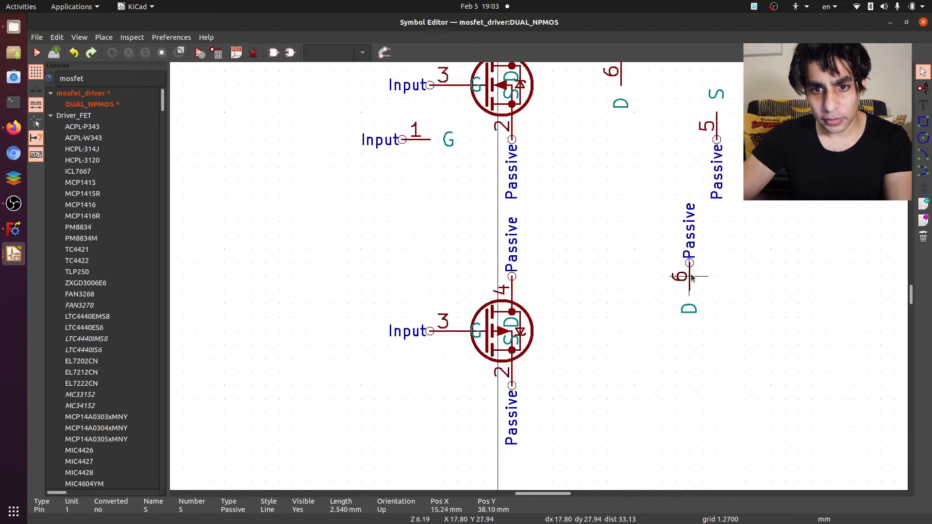
key(Delete)
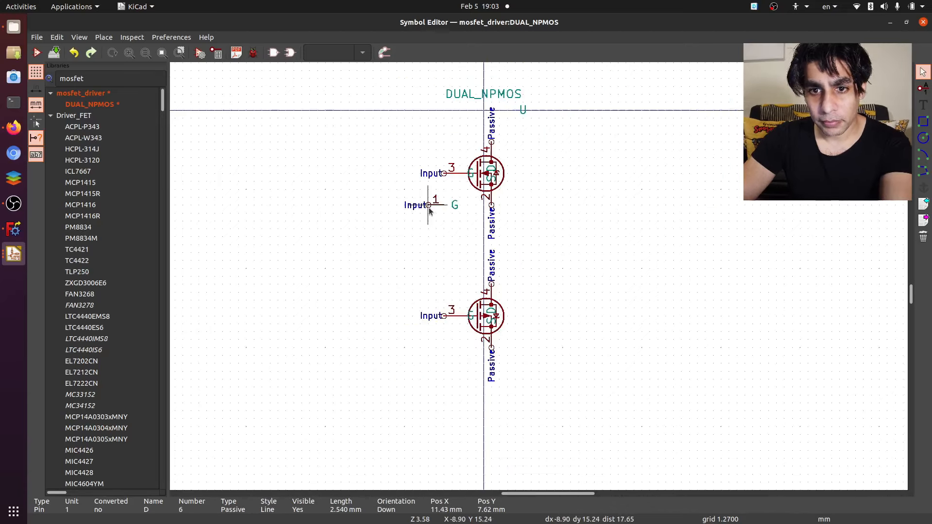
key(Delete)
- Move the DUAL_NPMOS name text to the left of the transistors, level with the gap between them
scroll(467, 134, up, 4)
scroll(604, 373, up, 1)
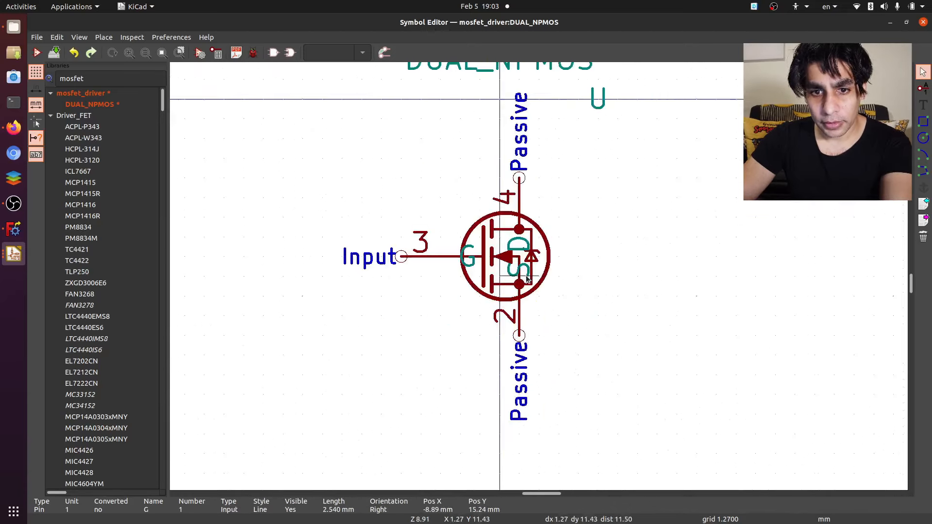
scroll(504, 197, down, 3)
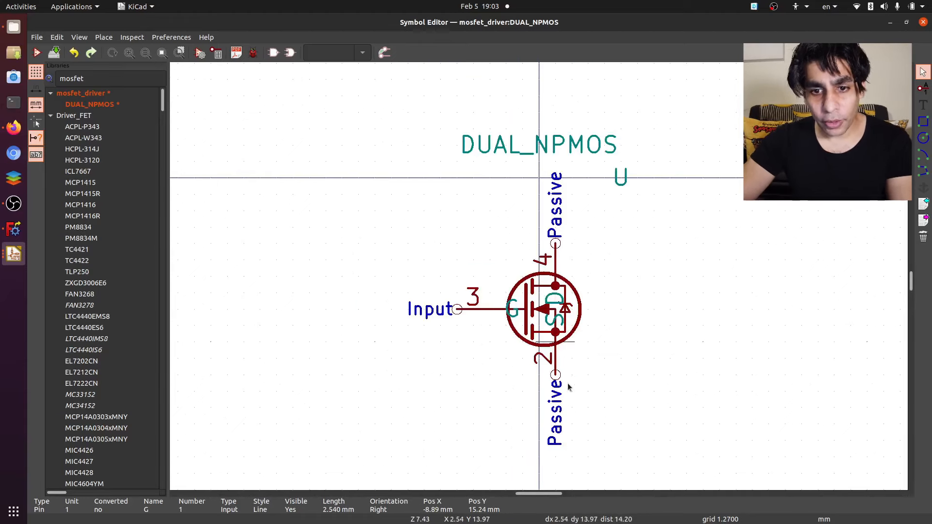
scroll(540, 280, up, 2)
scroll(540, 281, down, 3)
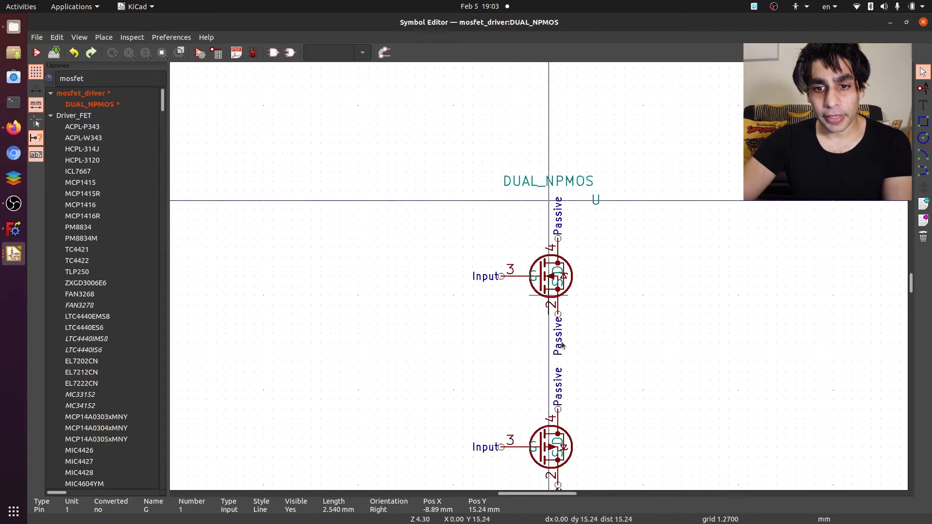
scroll(547, 111, up, 2)
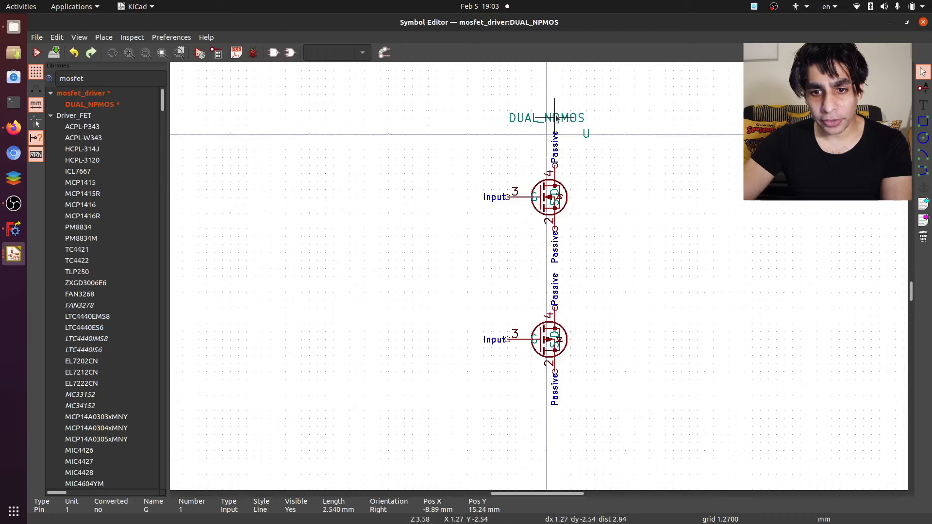
drag(560, 117, 449, 250)
- Check the pin-out in the DMC2710UDW datasheet in Document Viewer, and set the N-channel source pin's name to S1 and number to 1
click(13, 244)
scroll(672, 247, up, 2)
ctrl+scroll(672, 247, up, 2)
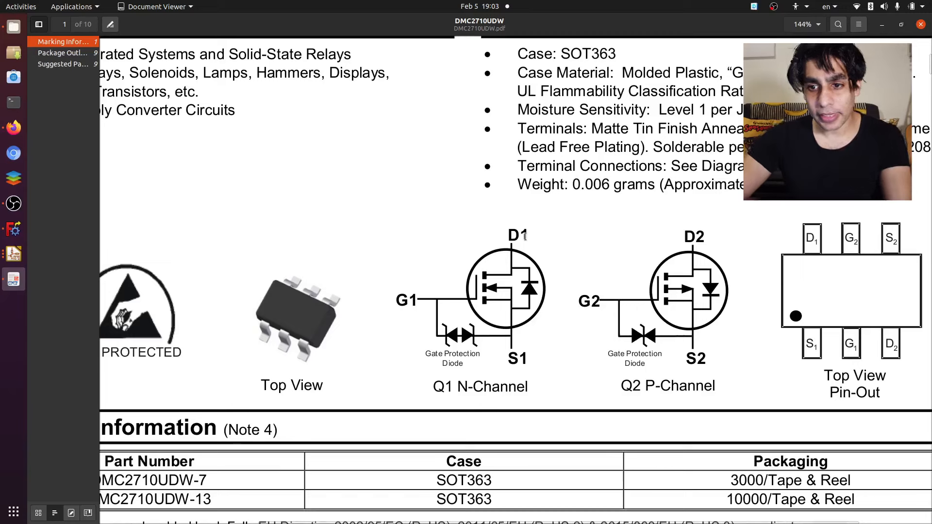
click(9, 253)
double_click(554, 226)
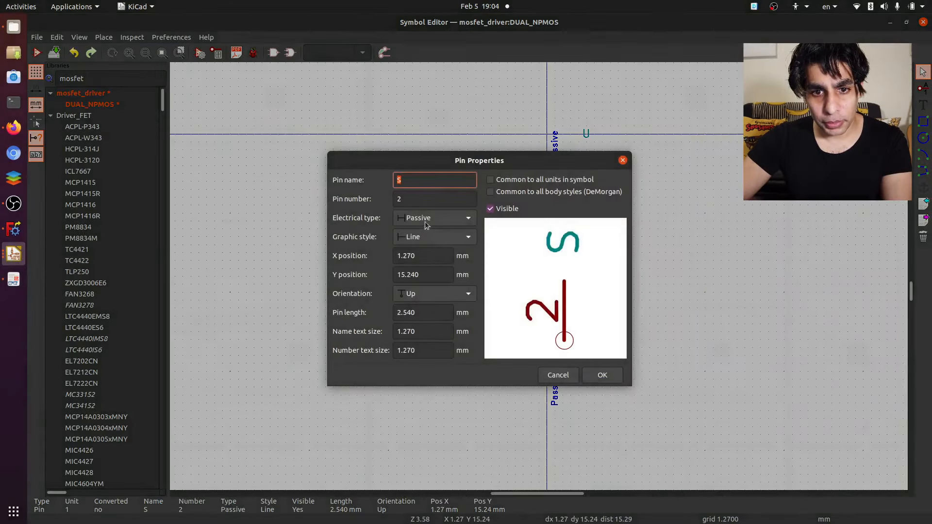
double_click(412, 199)
text(1)
click(418, 180)
text(1)
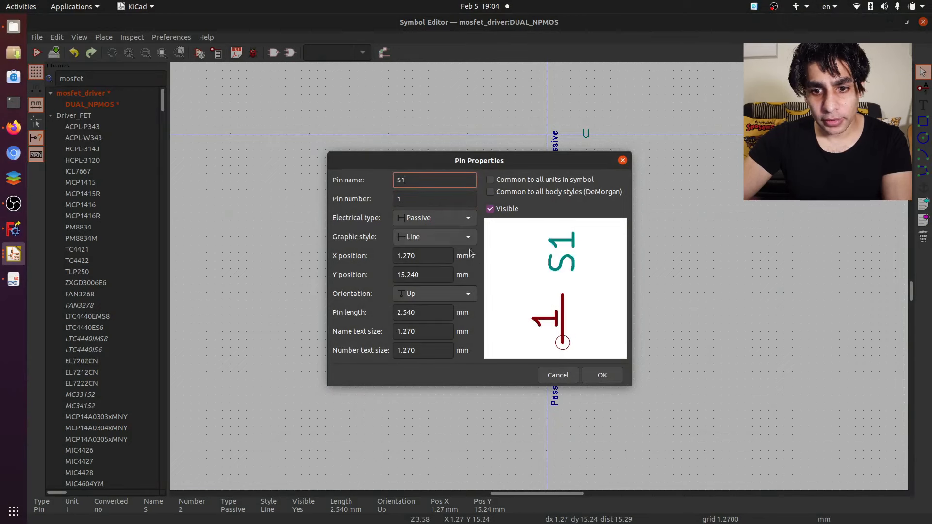
click(603, 375)
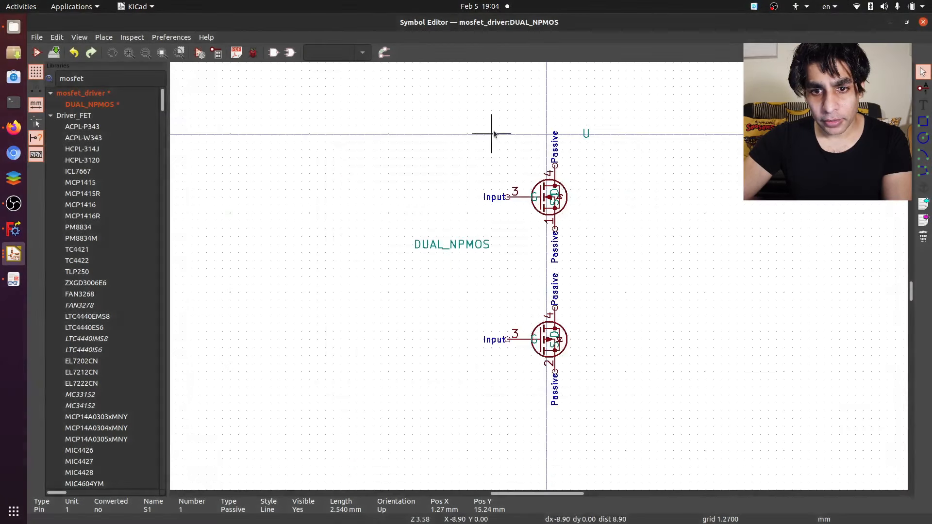
- Set the N-channel transistor's gate pin name to G1 and its pin number to 2
double_click(512, 194)
text(1)
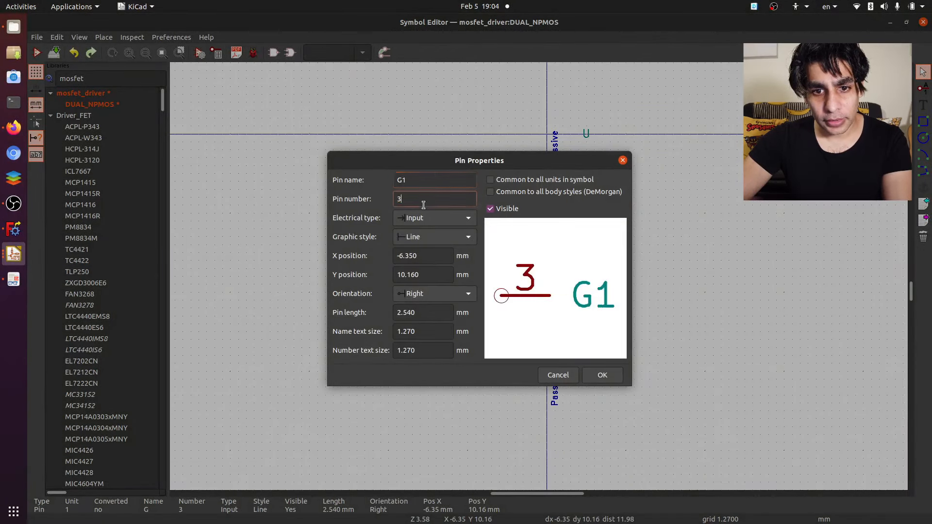
key(Tab)
text(2)
click(602, 375)
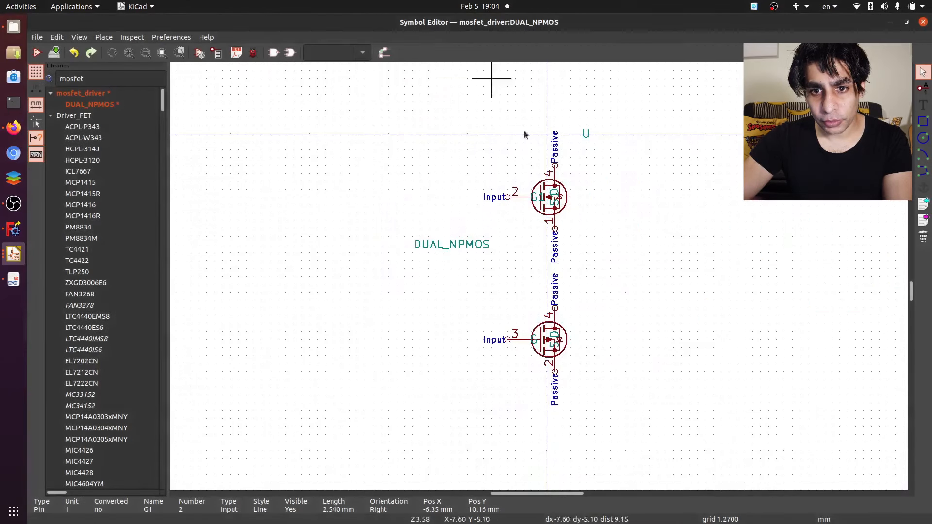
- Set the N-channel transistor's drain pin name to D1 and its pin number to 6
double_click(555, 168)
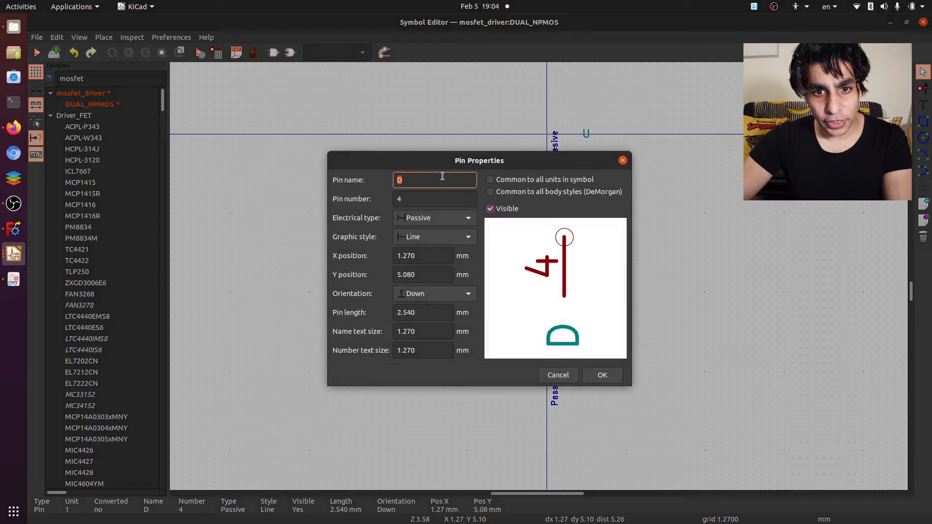
click(442, 176)
text(1)
key(Tab)
text(6)
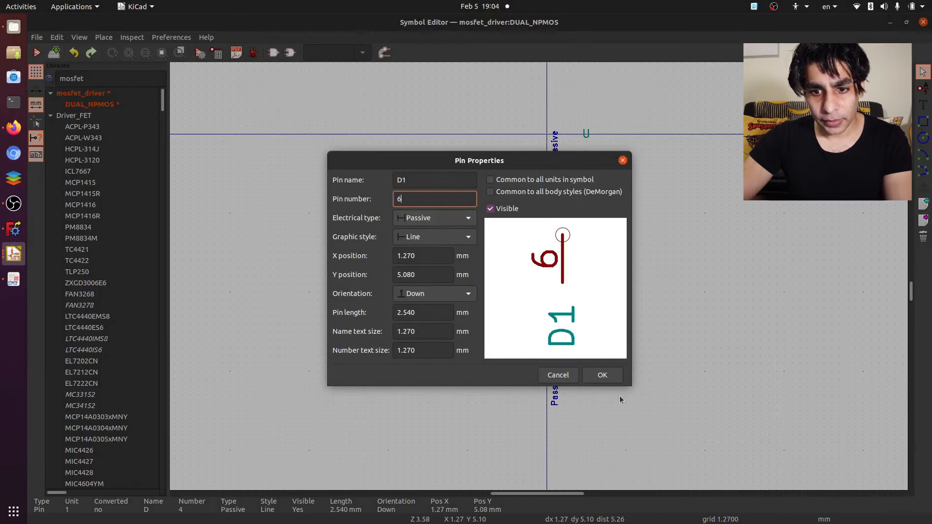
click(602, 375)
scroll(576, 239, up, 4)
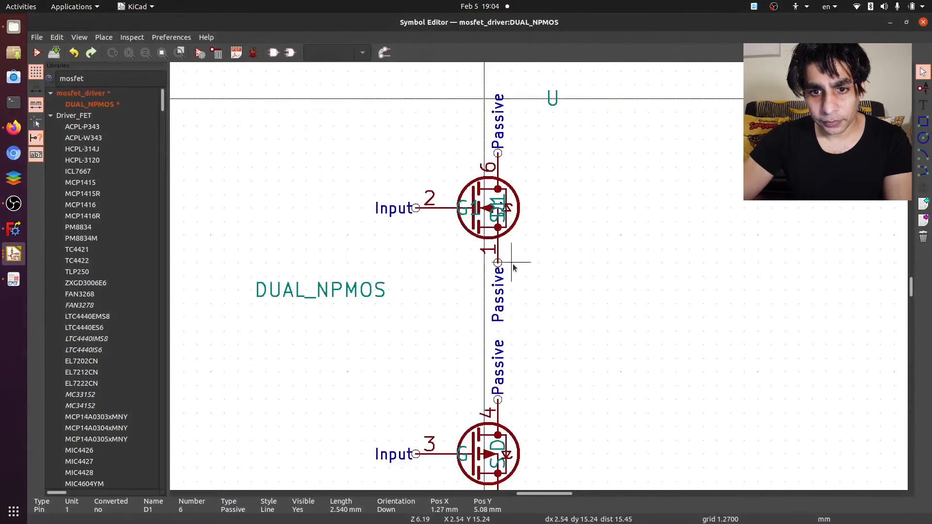
double_click(523, 126)
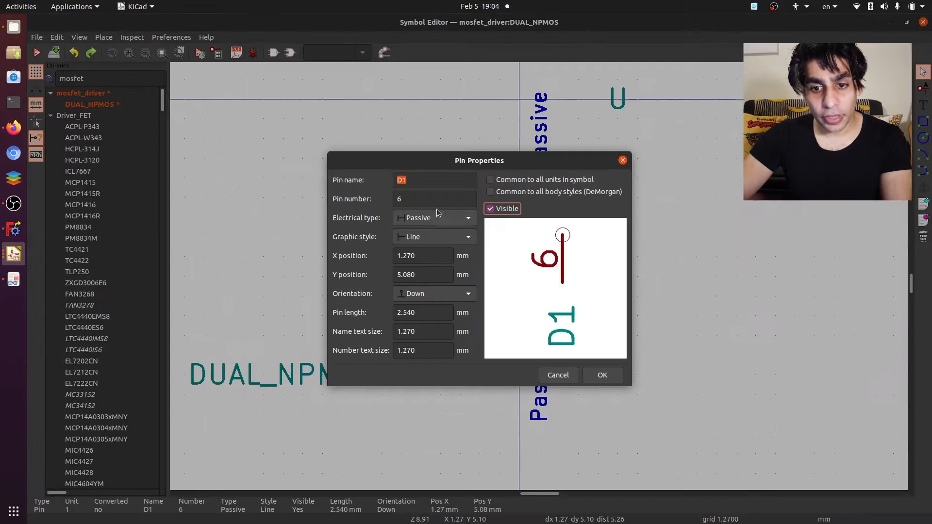
click(565, 379)
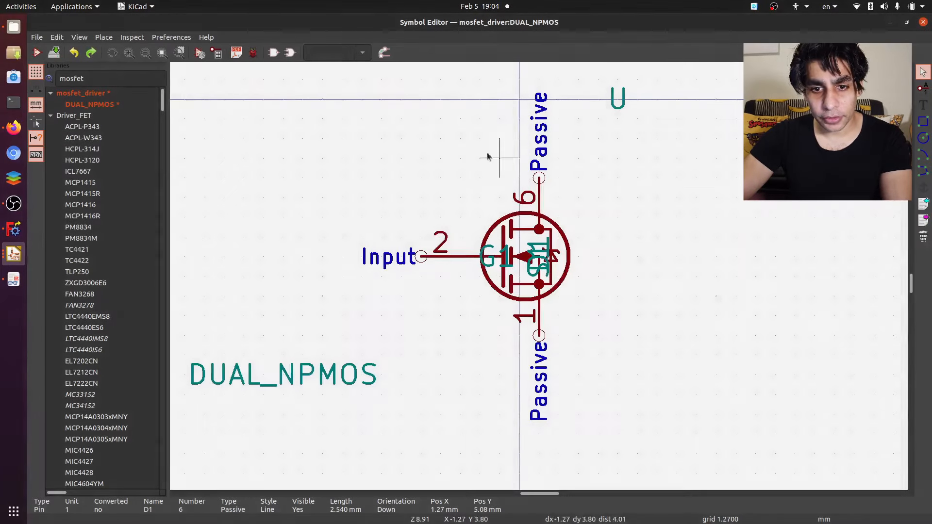
- Consult the datasheet's pin-out again, and set the P-channel transistor's source pin name to S2 and number to 4
scroll(500, 282, down, 2)
scroll(566, 166, down, 1)
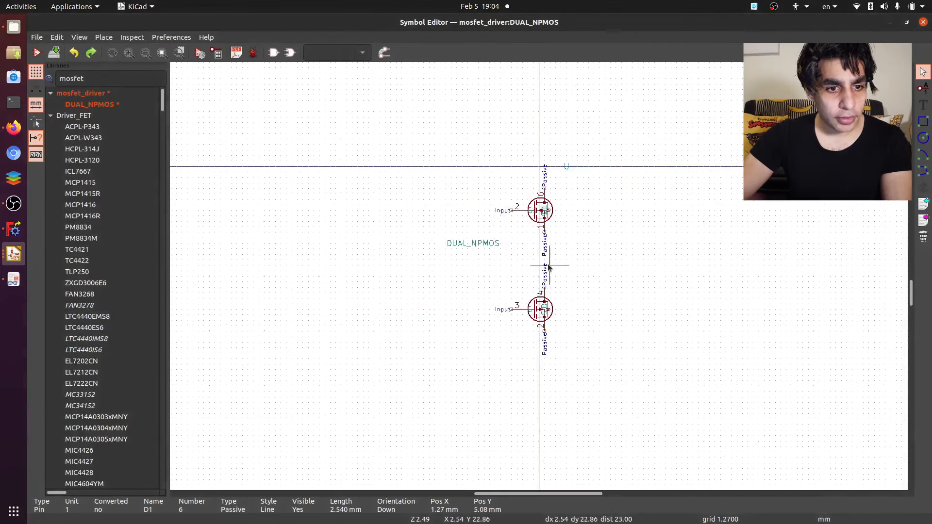
scroll(542, 242, up, 5)
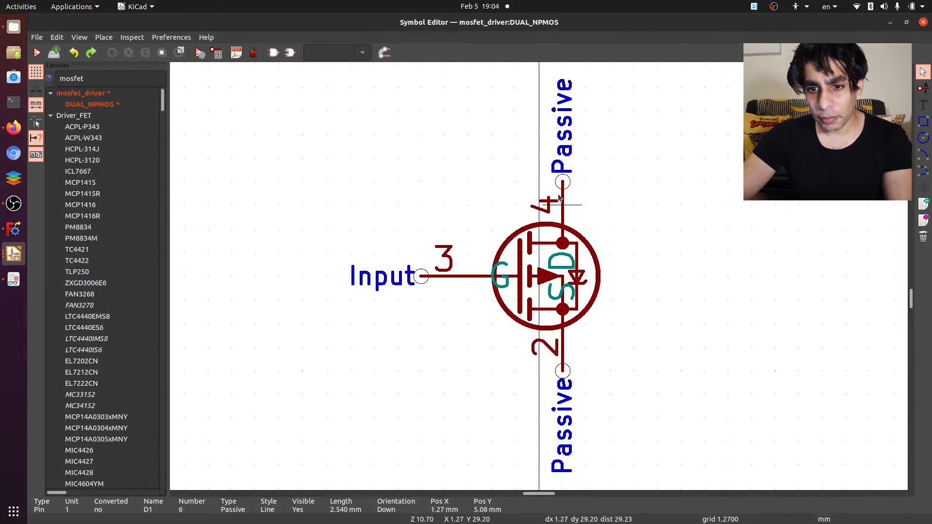
key(alt+Tab)
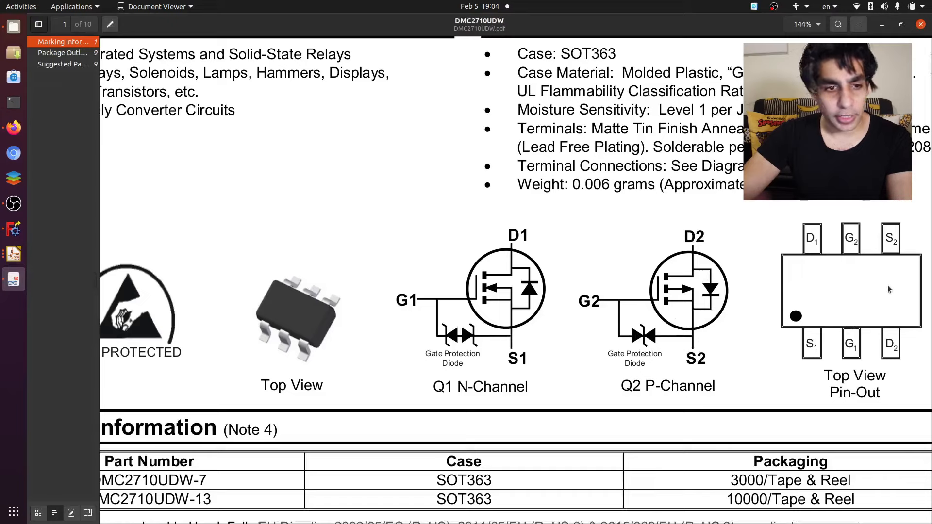
key(alt+Tab)
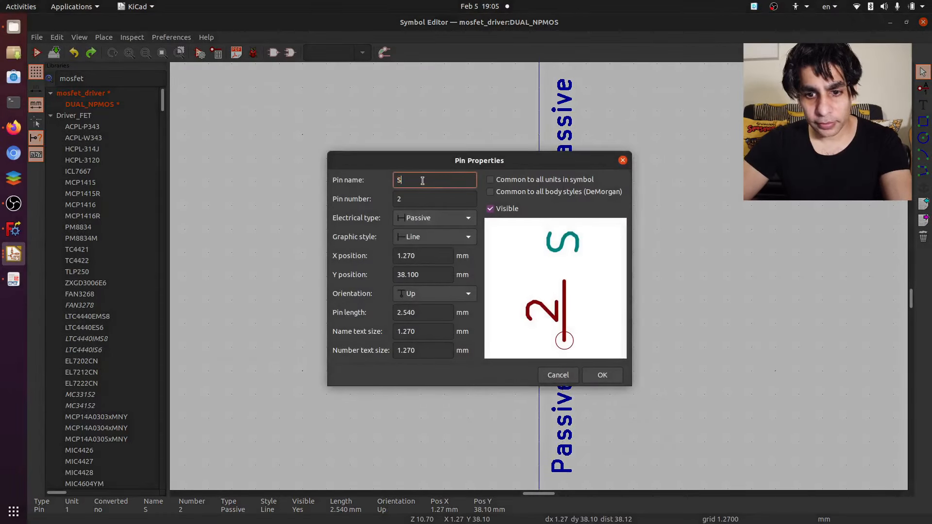
text(2)
key(Tab)
text(4)
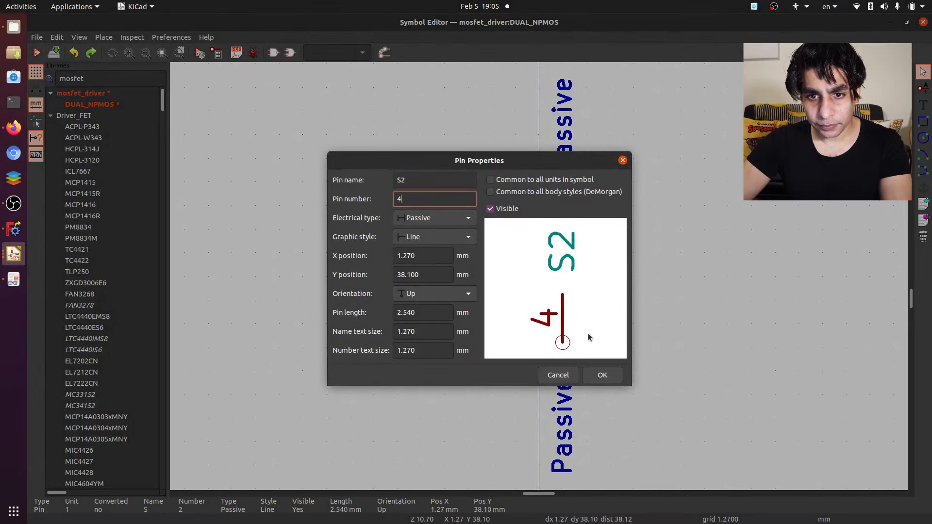
click(600, 373)
- Set the P-channel transistor's gate pin name to G2
double_click(415, 278)
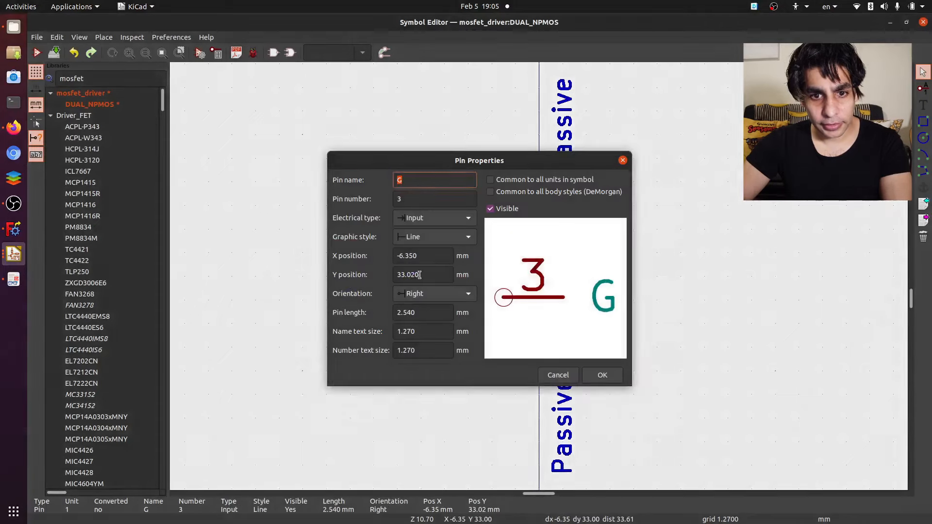
text(2)
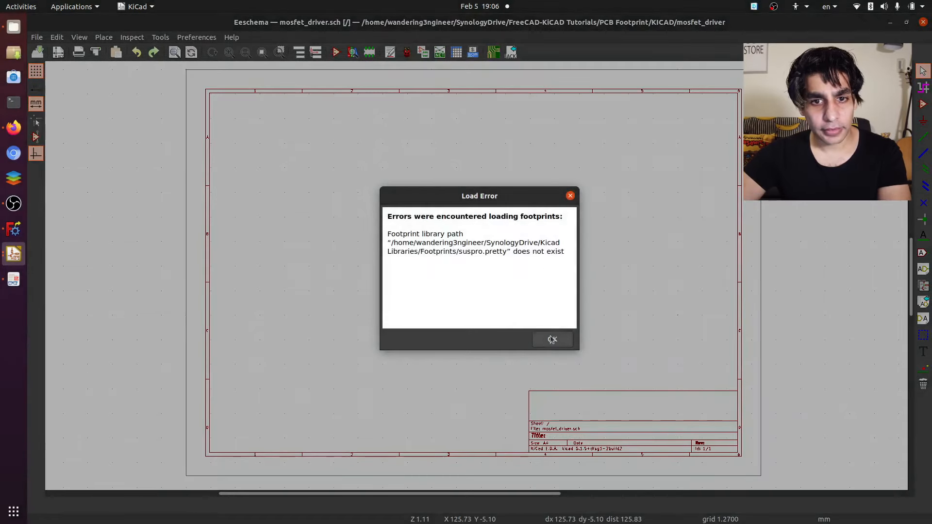
- Dismiss the footprint load error and create a new footprint library mosfet_driver.pretty in the Project library table
click(552, 340)
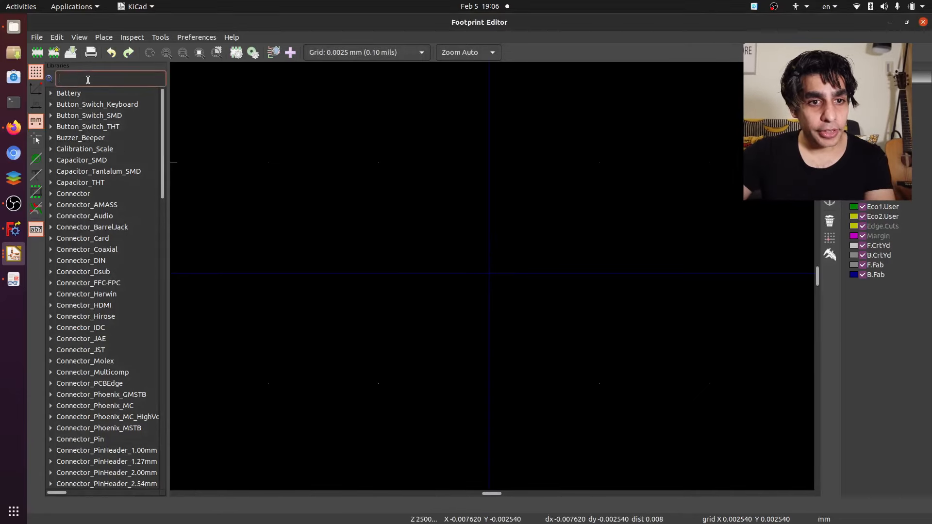
click(36, 39)
click(64, 49)
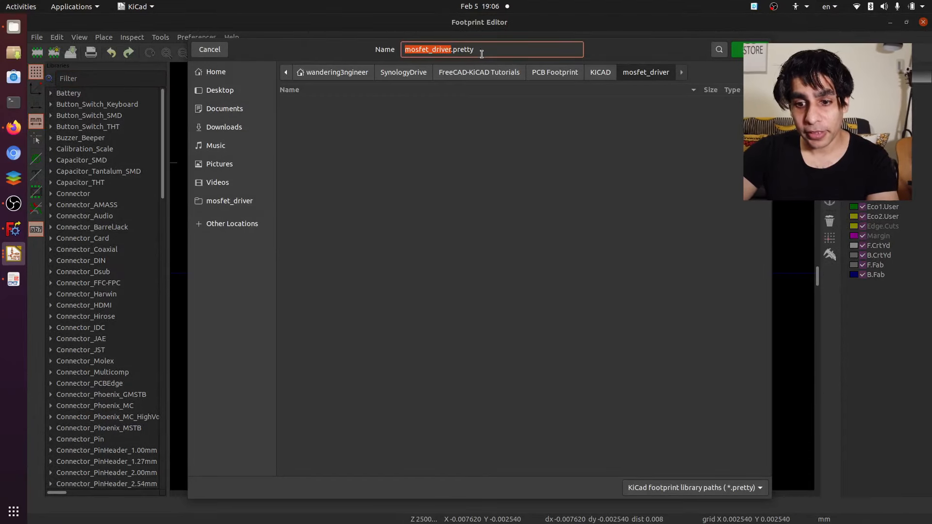
key(Return)
key(Down)
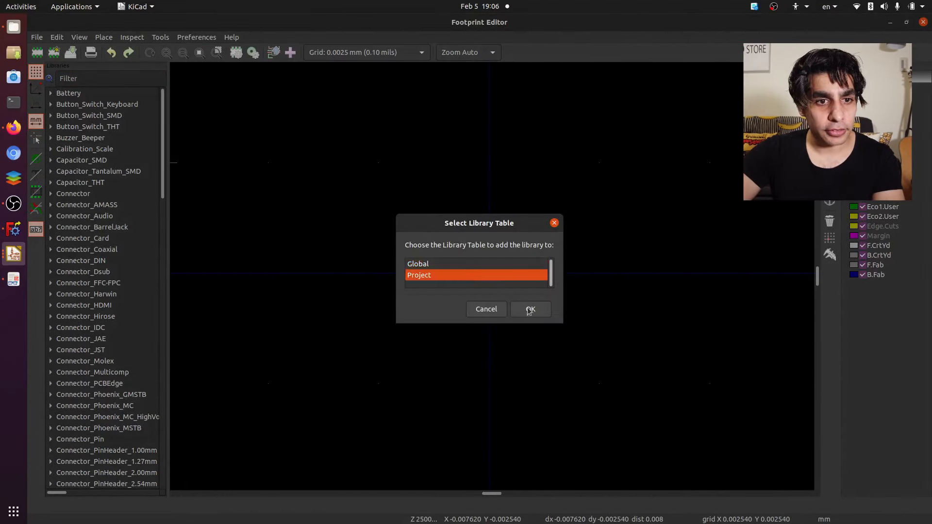
key(Return)
- With the mosfet_driver library selected, import the footprint file footprint.kicad_mod from the project folder
click(94, 94)
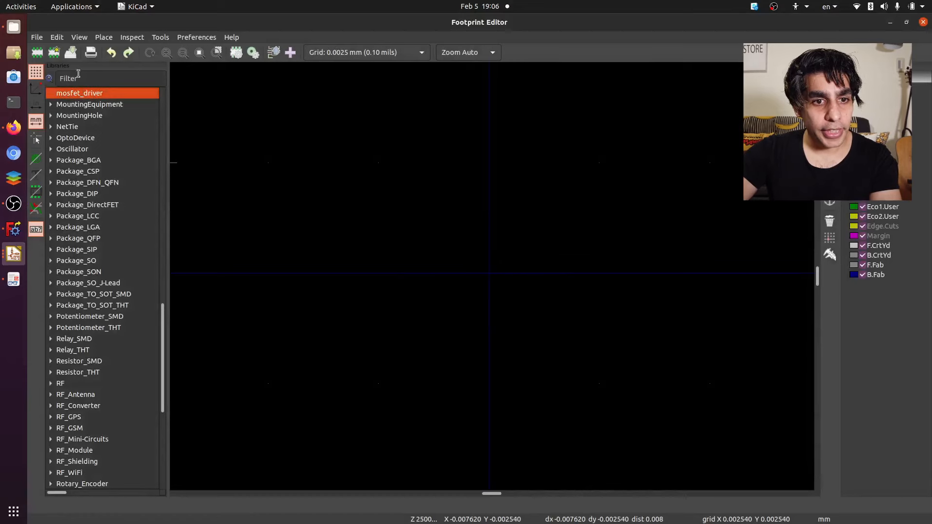
click(37, 37)
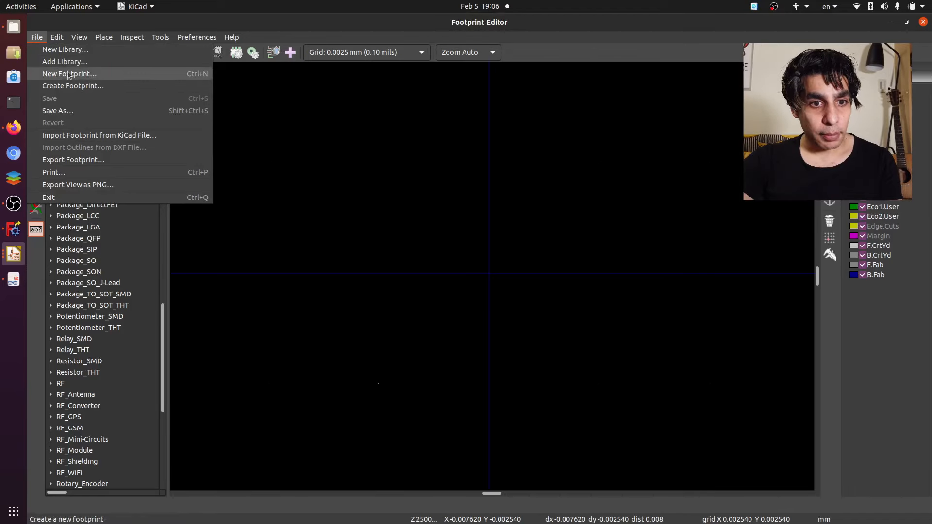
click(72, 135)
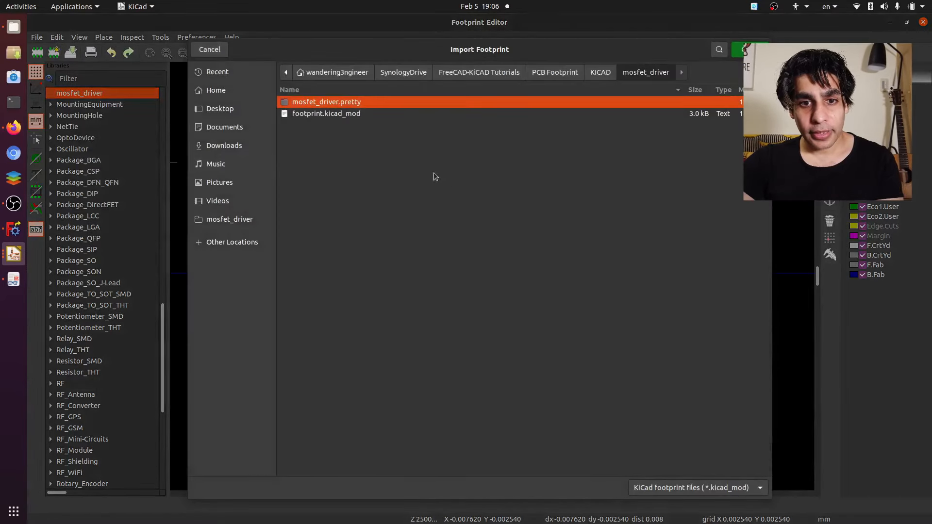
click(339, 115)
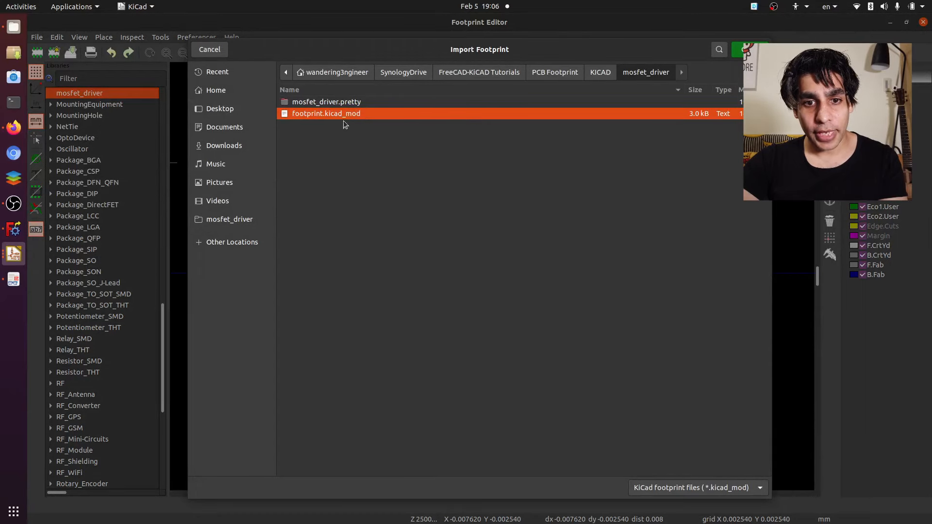
double_click(347, 115)
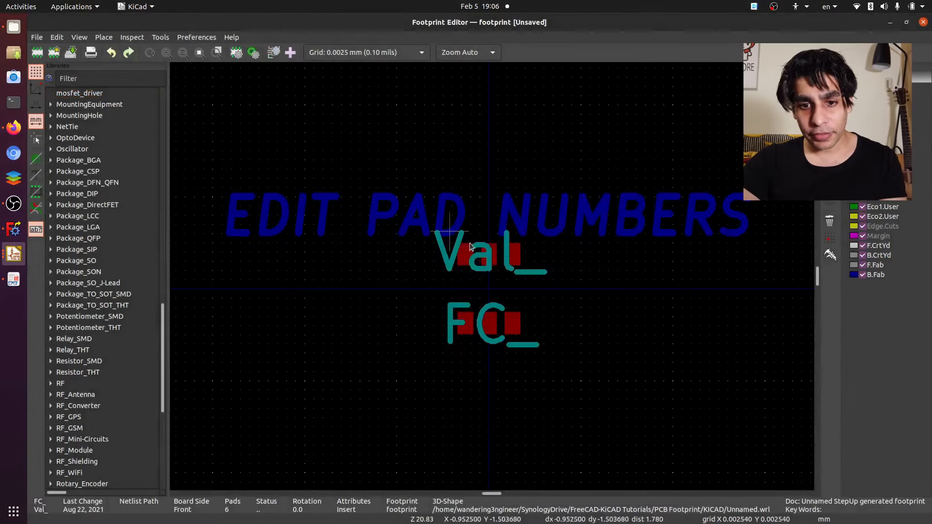
- Move the Val_ and FC_ texts clear of the pads to their left, and delete the EDIT PAD NUMBERS text
scroll(329, 247, down, 2)
scroll(329, 246, up, 3)
scroll(329, 247, up, 3)
scroll(617, 122, down, 2)
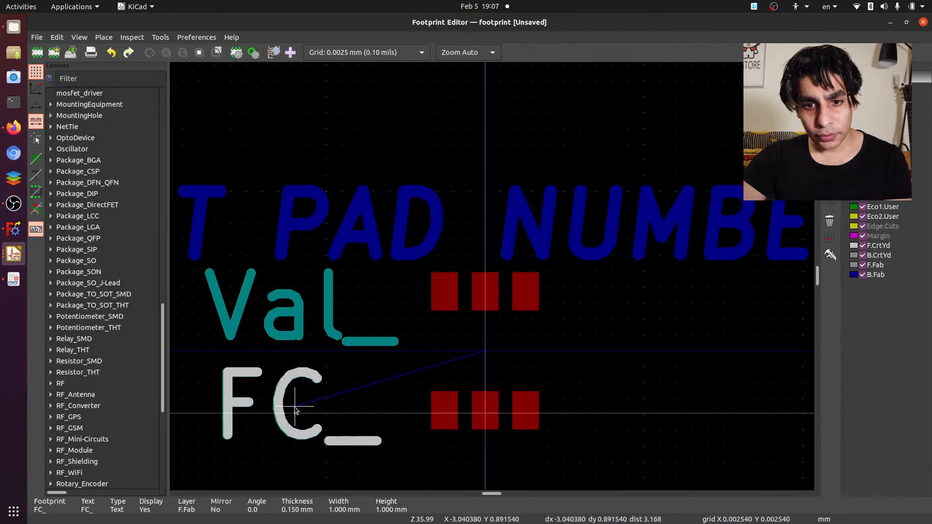
click(294, 410)
click(439, 218)
key(Delete)
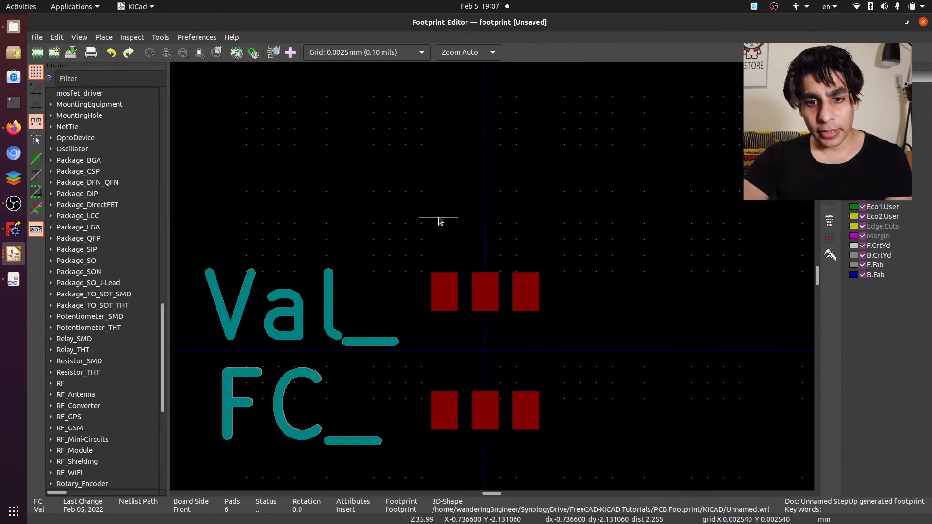
- Draw a small silkscreen circle of about 0.03 mm radius just above the lower-left pad as the pin 1 marker
click(442, 291)
click(444, 412)
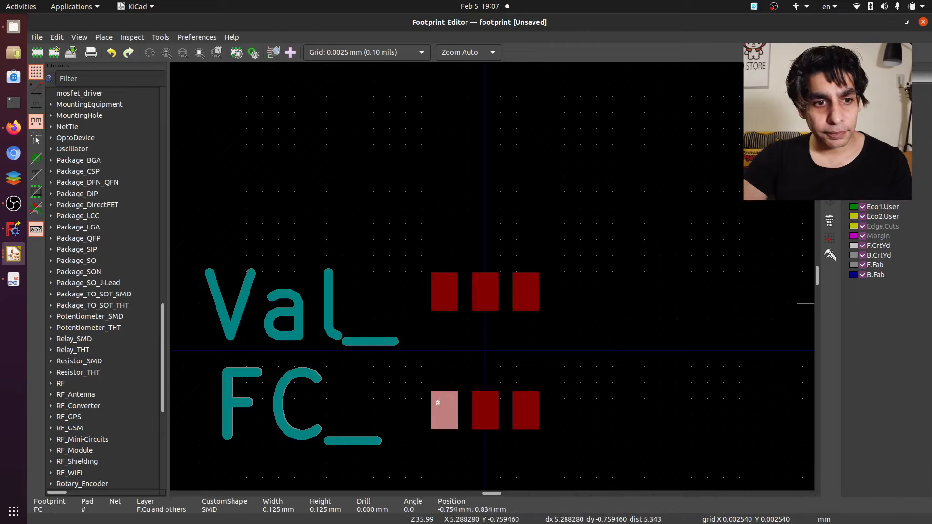
click(829, 134)
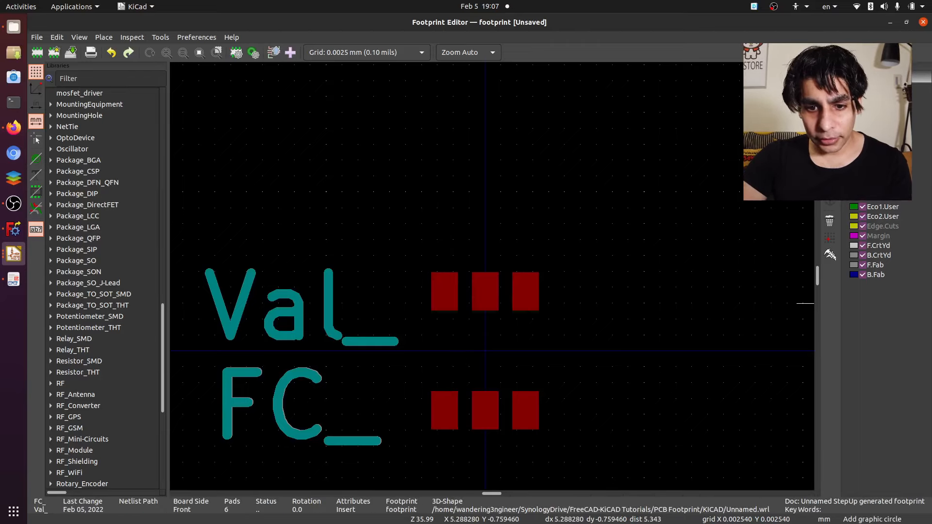
click(443, 373)
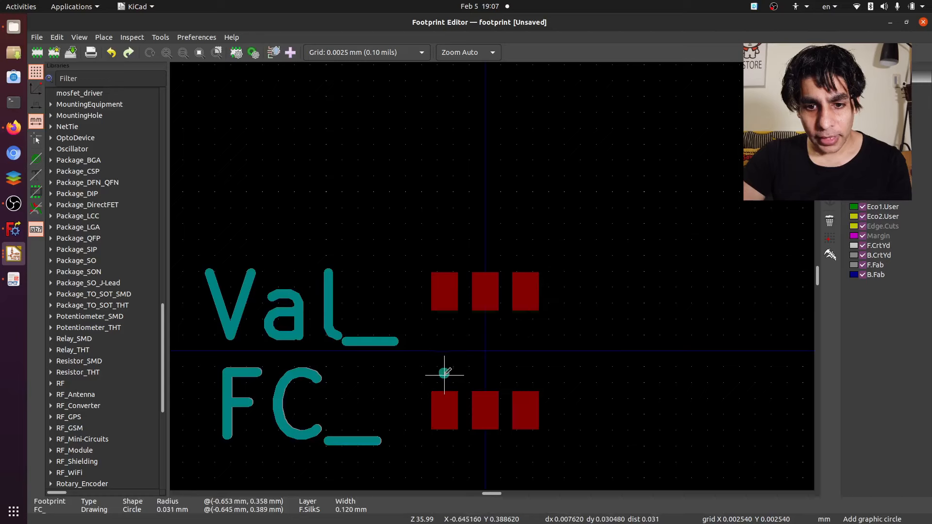
click(444, 372)
- Number the pads counter-clockwise, giving 2 to the lower-middle pad, 4 to the upper-right pad and 5 to the upper-middle pad
scroll(493, 393, up, 3)
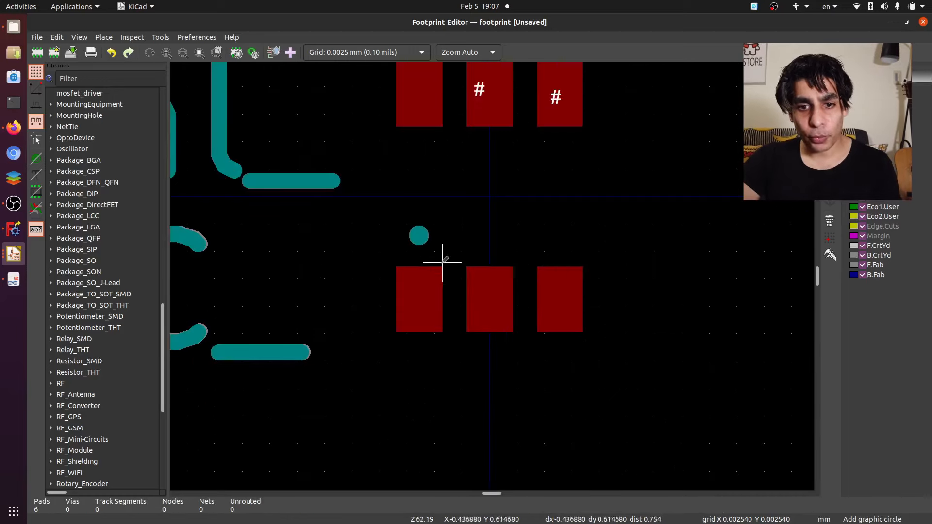
scroll(426, 250, down, 4)
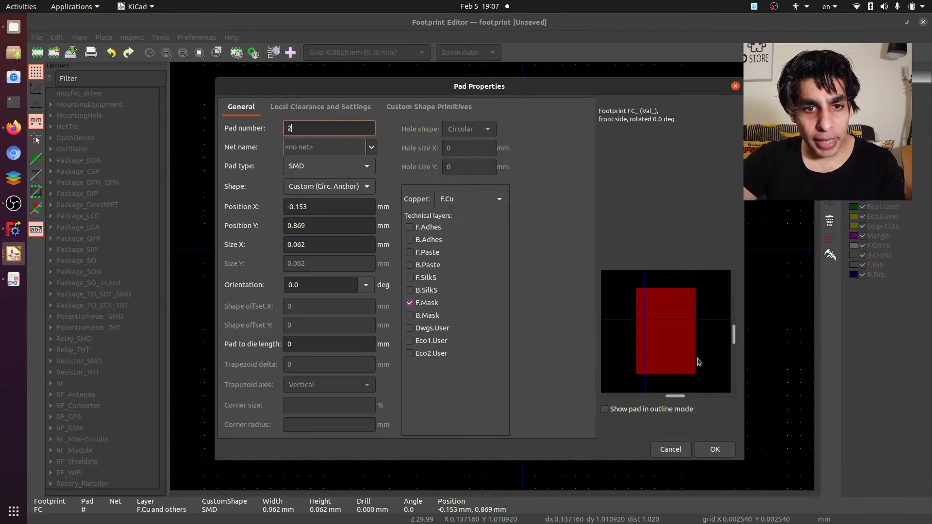
click(715, 448)
double_click(570, 313)
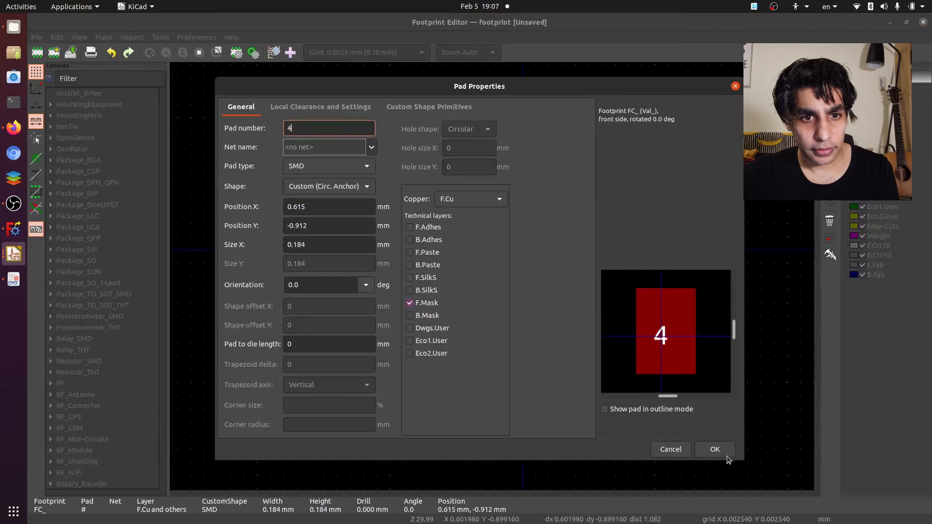
click(726, 455)
click(610, 229)
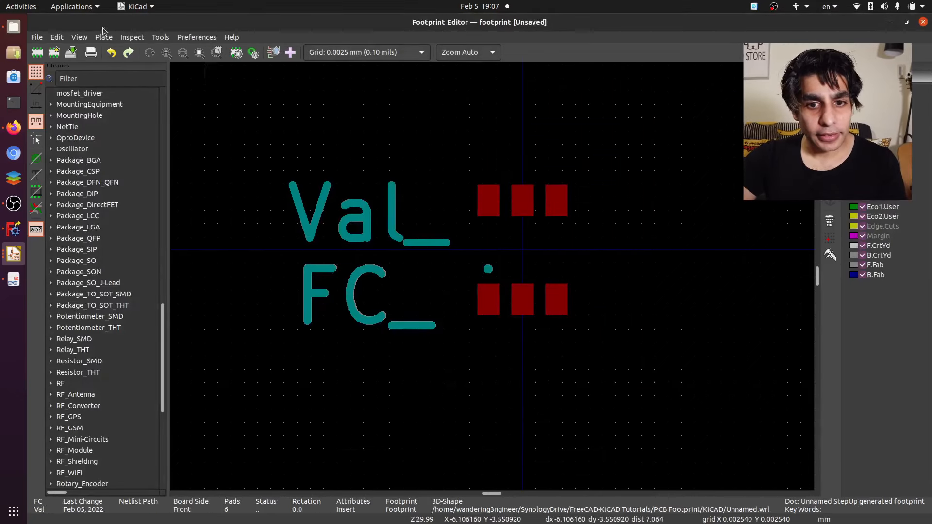
- Save the footprint under the name footprint in the mosfet_driver library
click(70, 53)
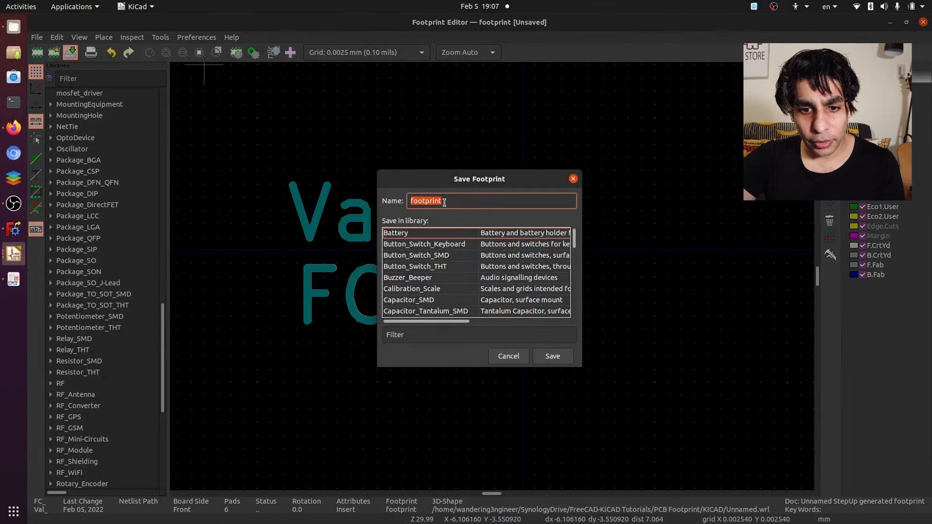
scroll(455, 251, down, 6)
click(437, 335)
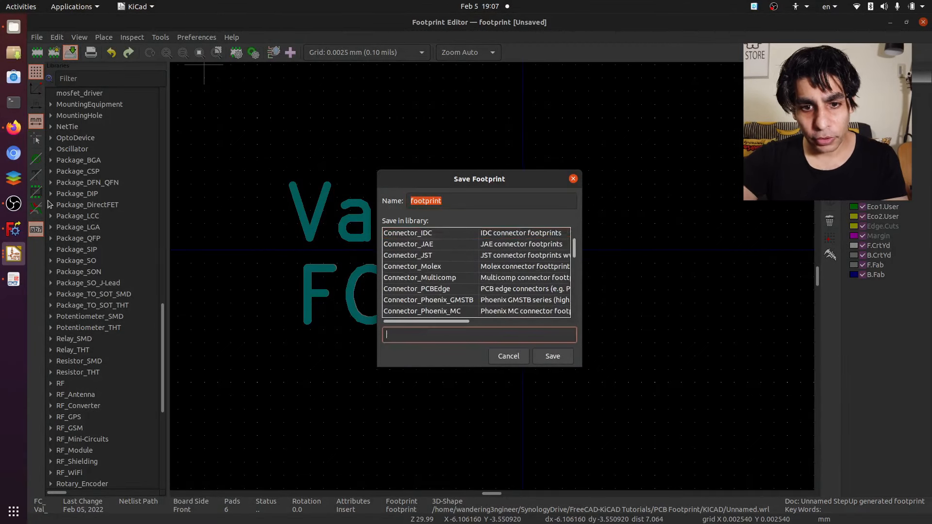
text(mosfet)
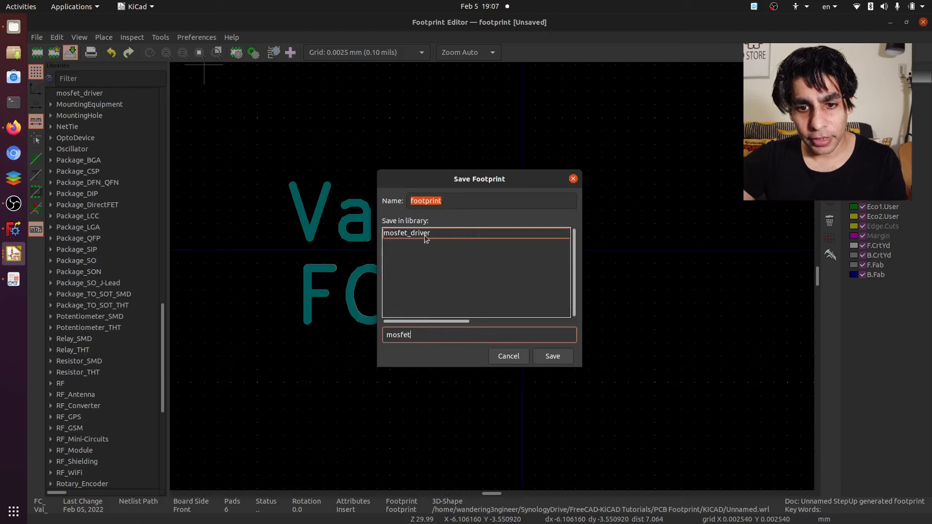
double_click(424, 235)
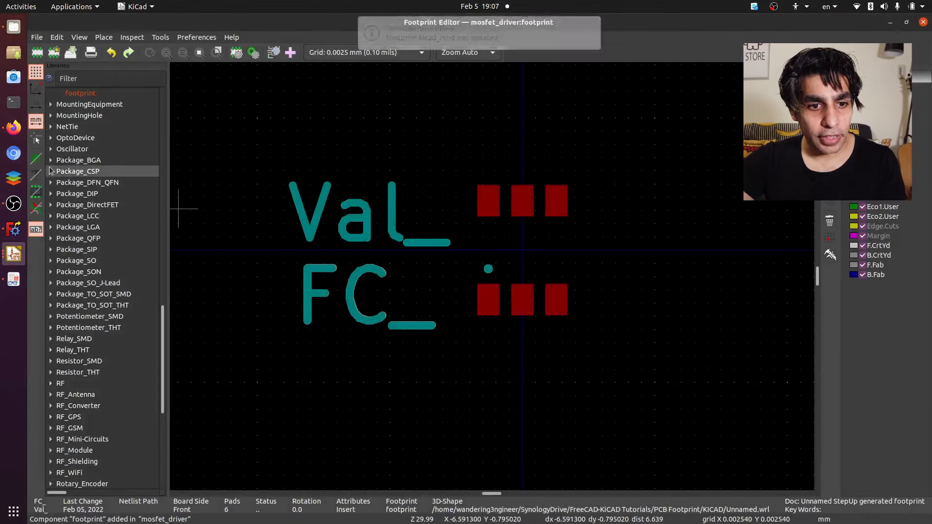
- Open the saved footprint from the mosfet_driver library in the Footprint Editor
scroll(50, 170, up, 5)
click(96, 263)
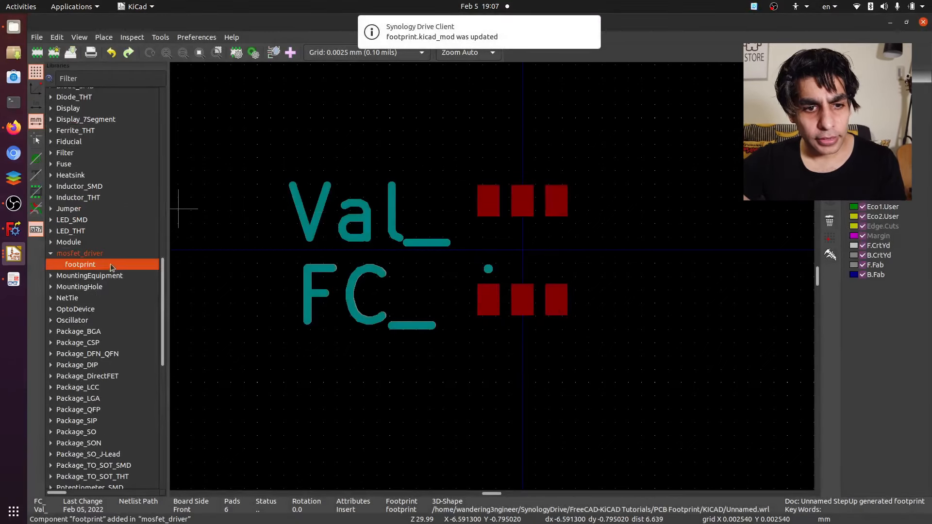
double_click(101, 267)
scroll(502, 275, down, 3)
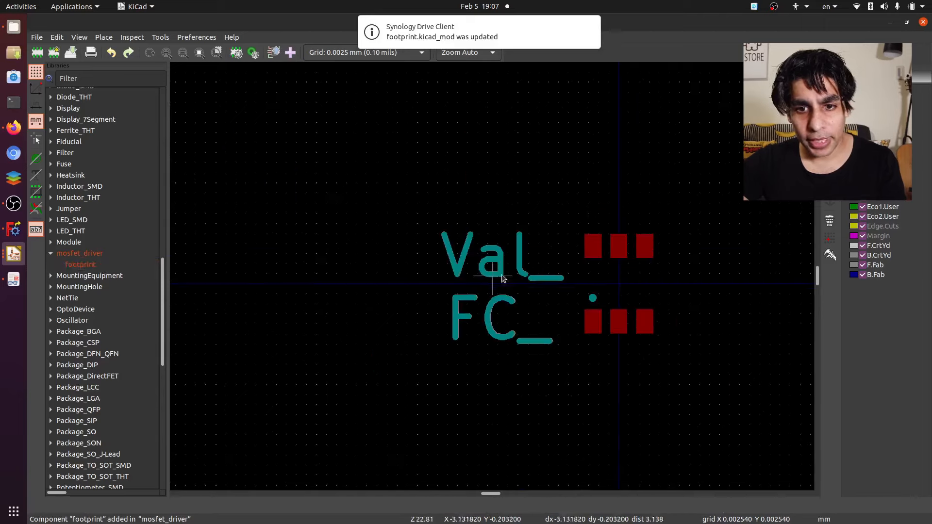
- Save a copy of the footprint as sot363 in the mosfet_driver library
click(80, 264)
right_click(100, 267)
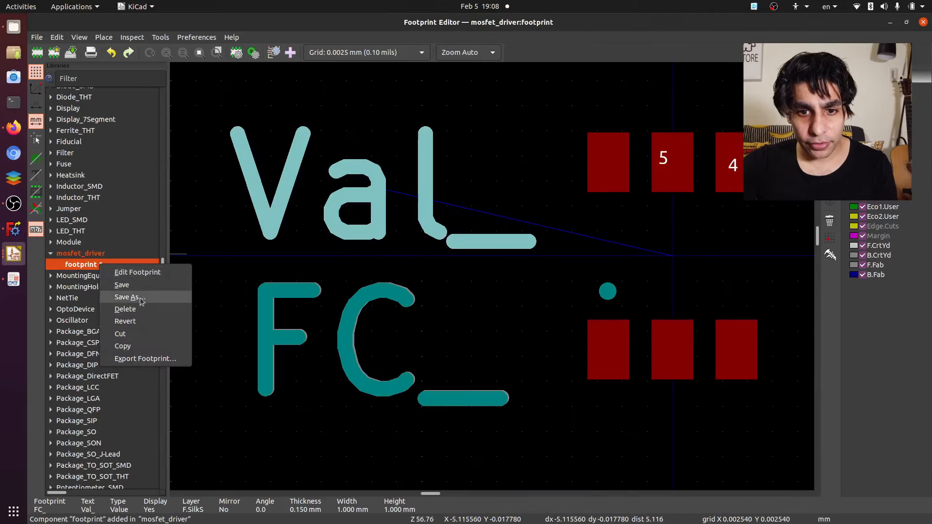
click(130, 297)
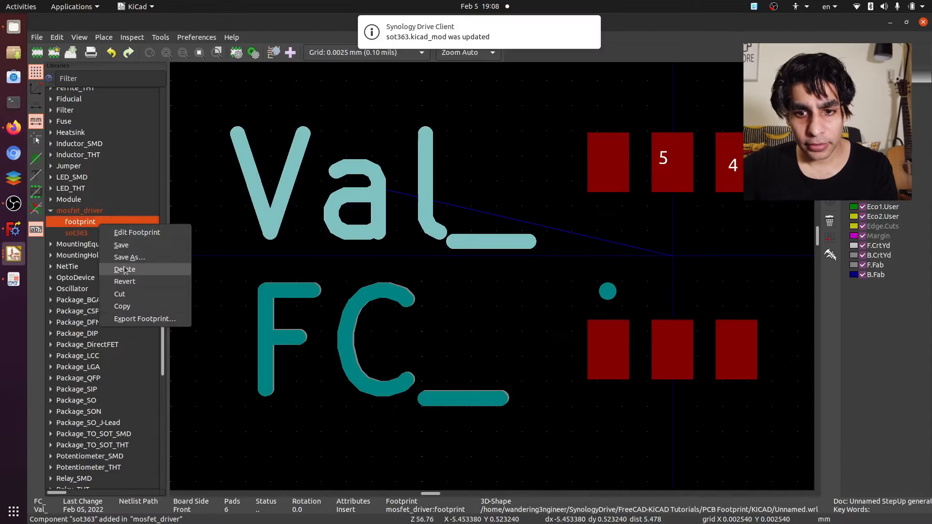
- Delete the old entry named footprint from the mosfet_driver library and open sot363 instead
click(127, 269)
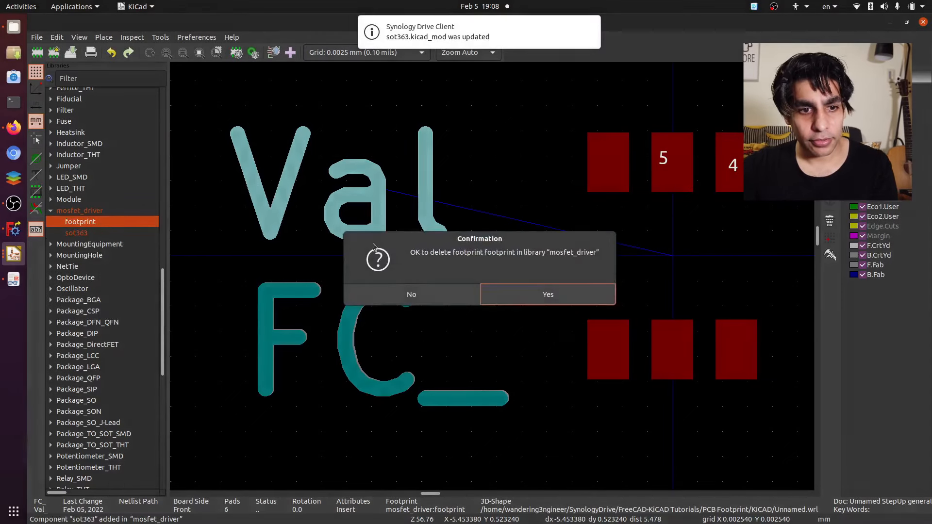
click(527, 300)
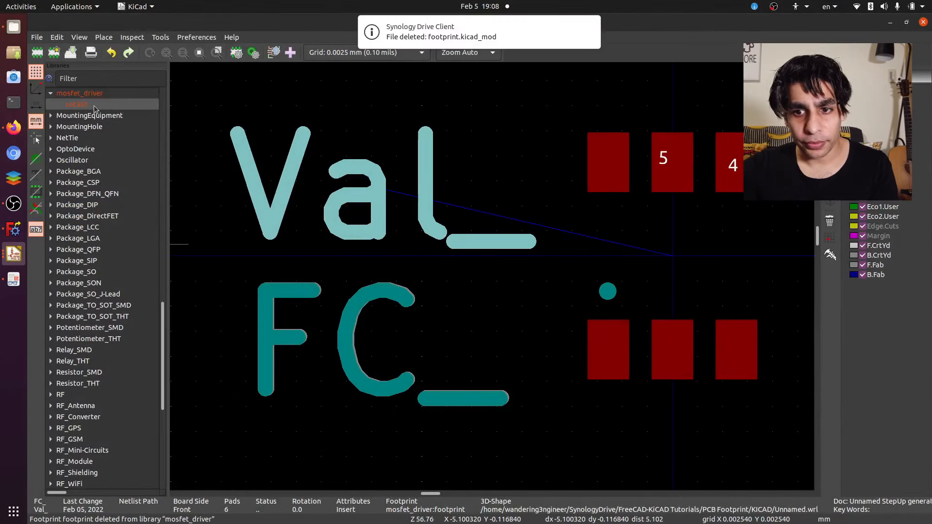
scroll(485, 269, down, 5)
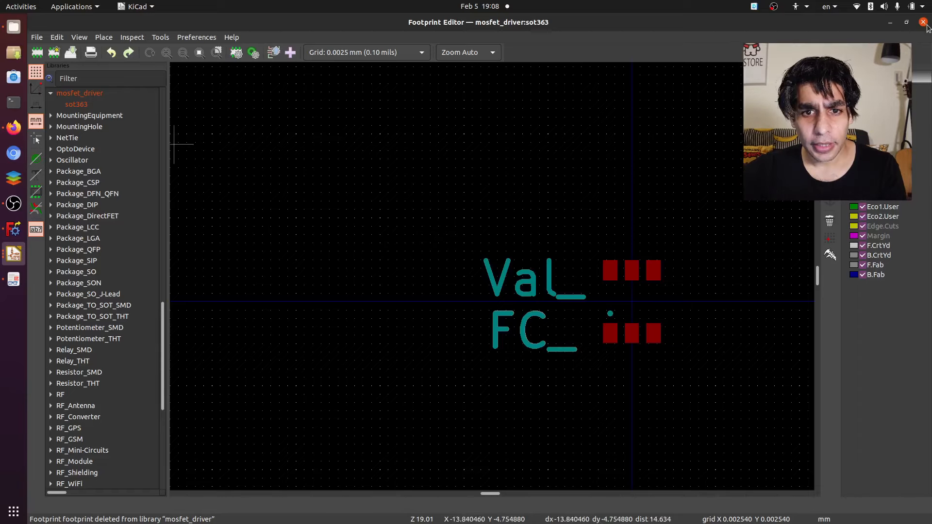
- Return to the schematic, open the Symbol Editor and find the DUAL_NPMOS symbol in the mosfet_driver library
click(13, 253)
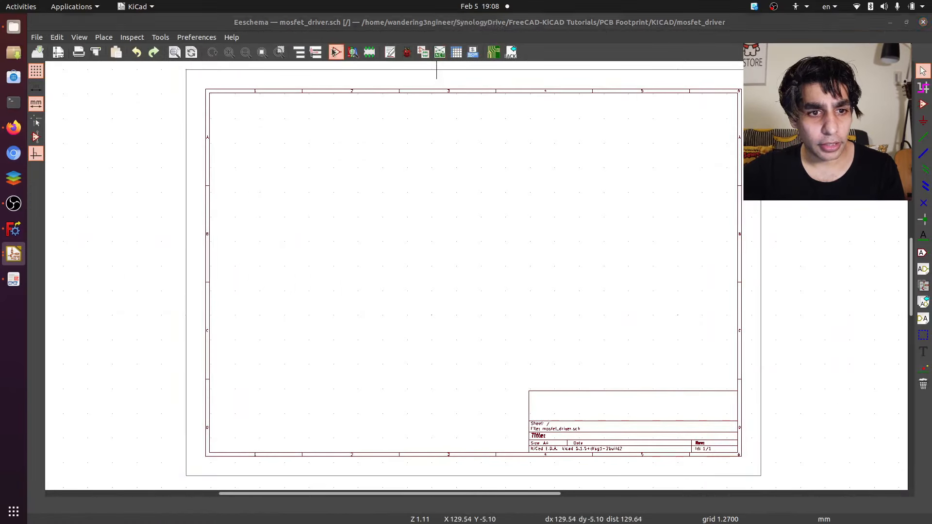
click(336, 52)
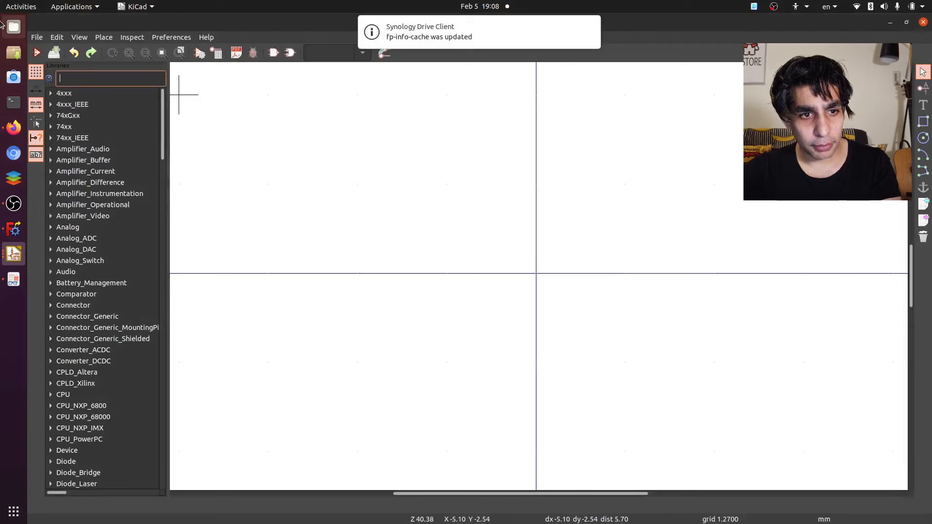
text(mosf)
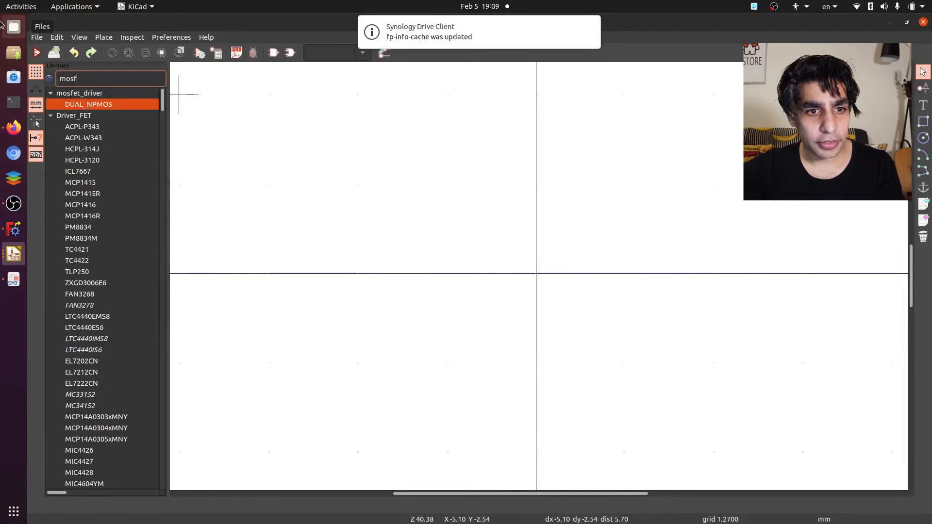
key(Return)
- Assign the sot363 footprint from the mosfet_driver library to the DUAL_NPMOS symbol's Footprint field
double_click(467, 243)
click(335, 210)
click(492, 209)
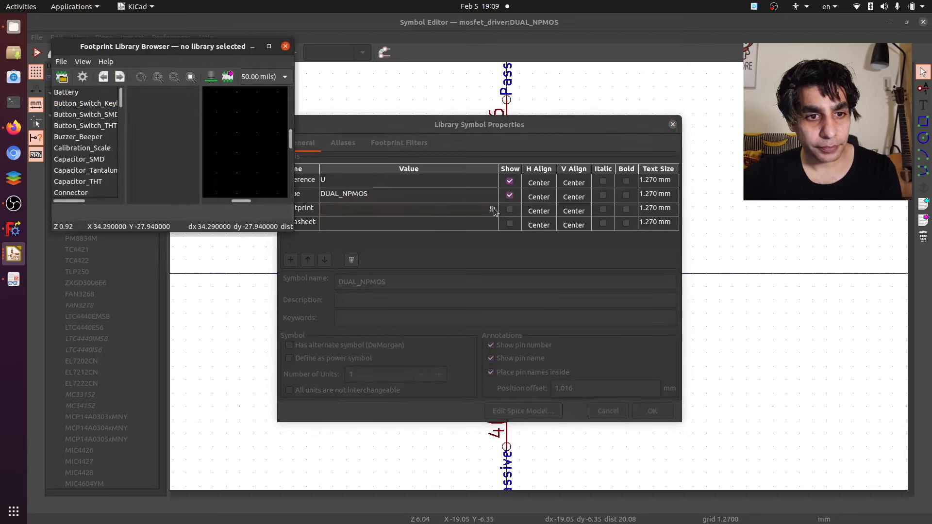
scroll(98, 102, down, 10)
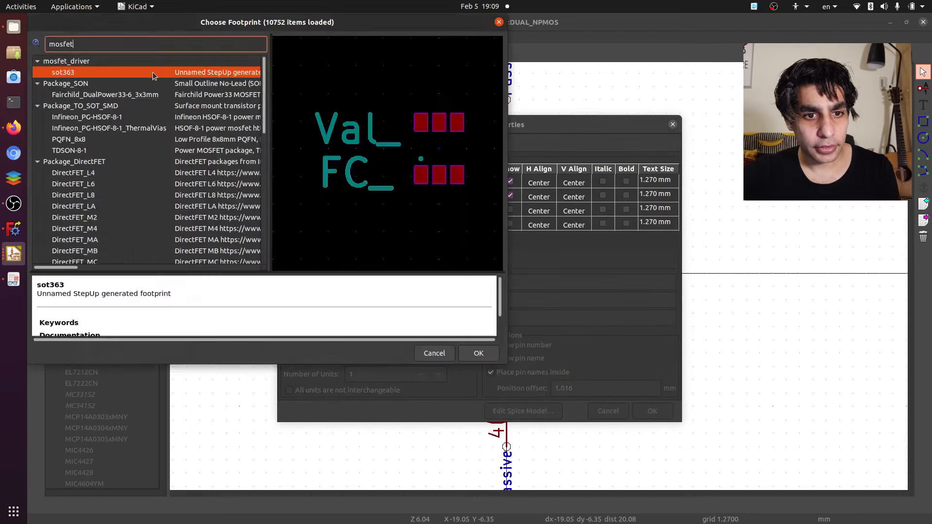
double_click(153, 72)
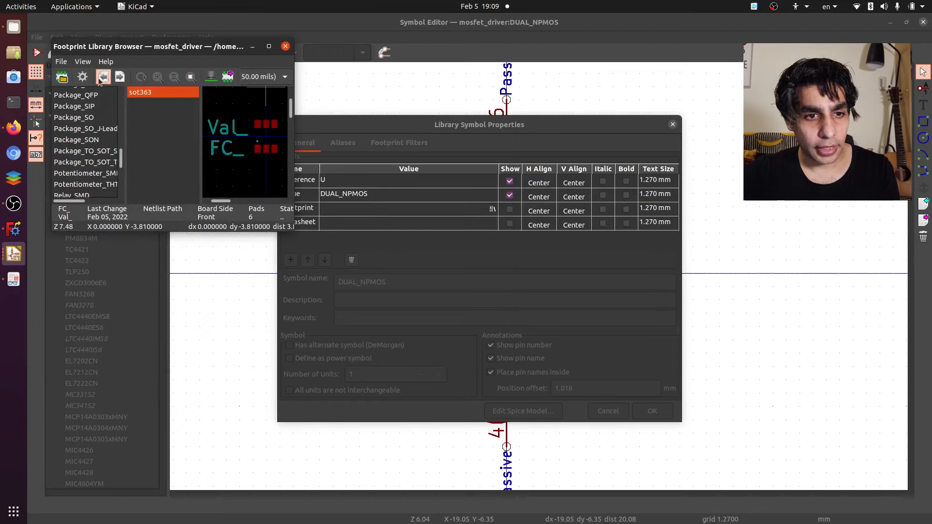
double_click(143, 94)
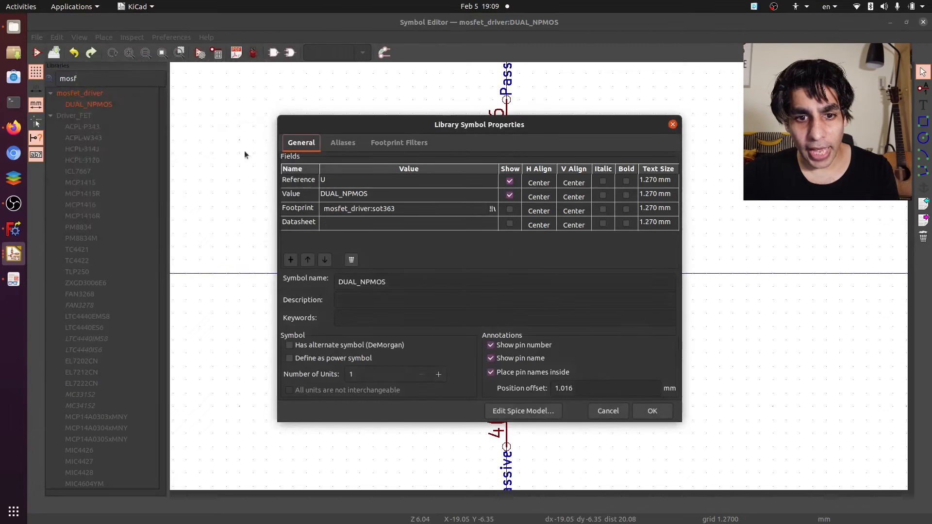
- Fill the symbol's Datasheet field with the URL of the DMC2710UDW-13 Digi-Key product page and accept the symbol properties
click(439, 224)
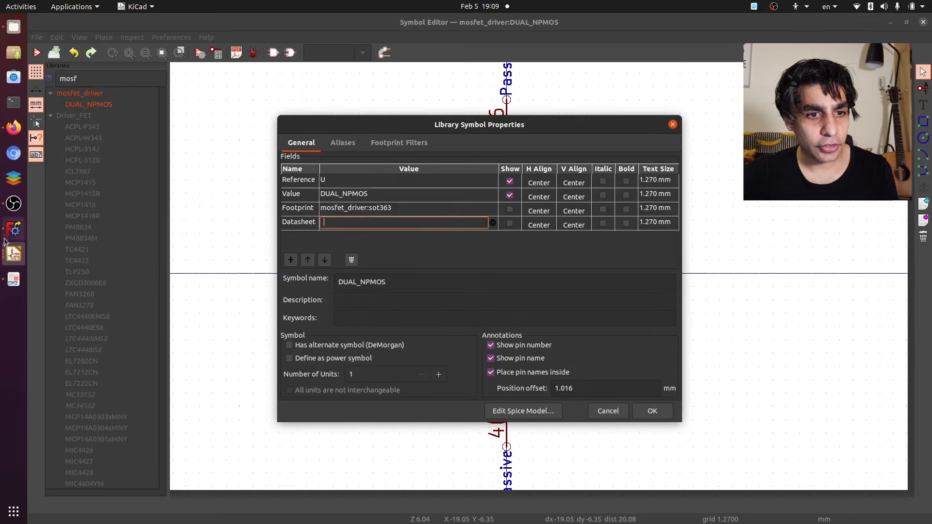
click(14, 127)
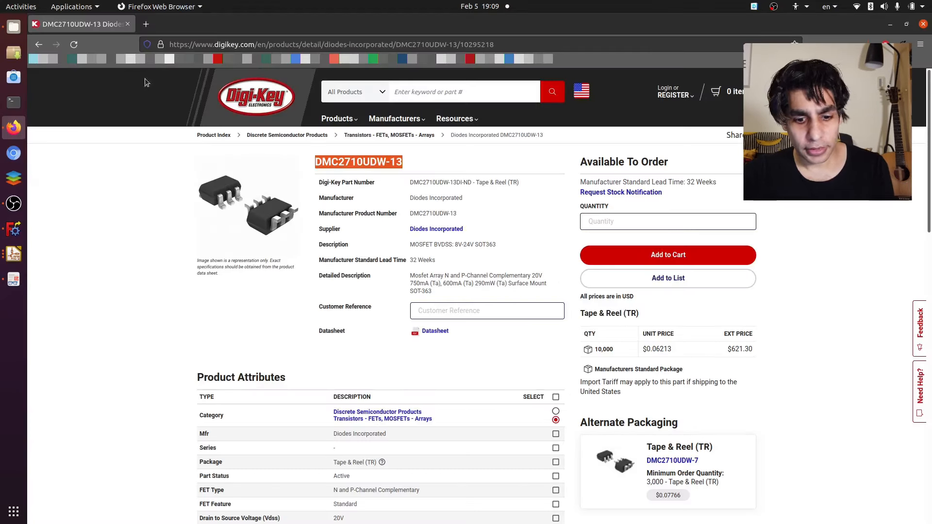
click(182, 44)
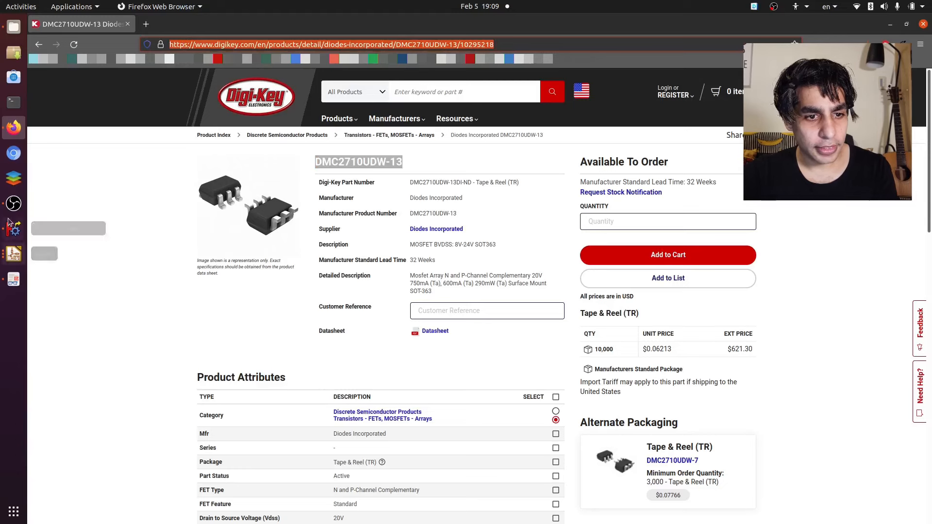
click(13, 253)
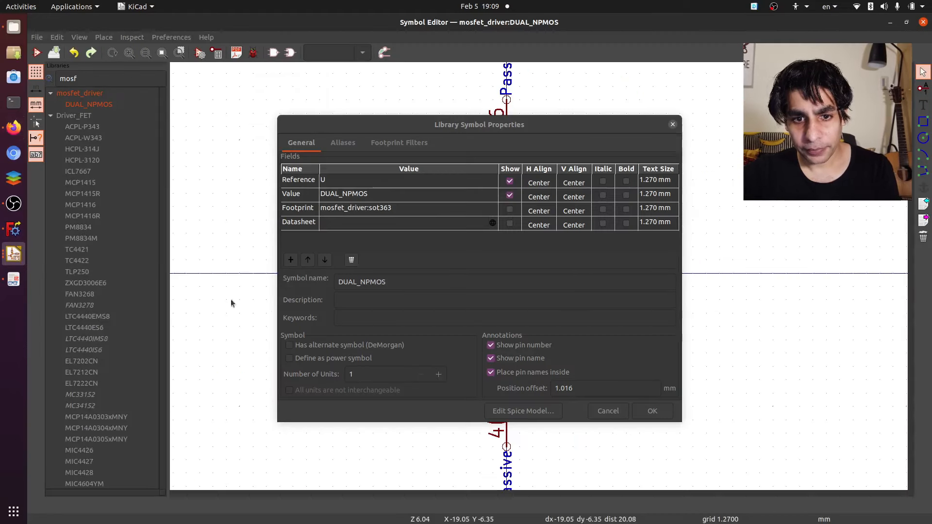
click(429, 221)
key(ctrl+v)
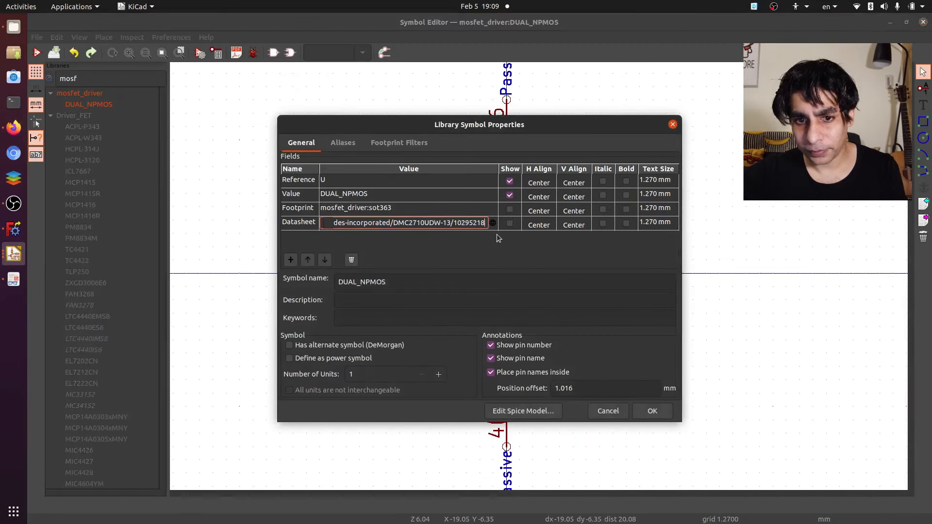
key(Return)
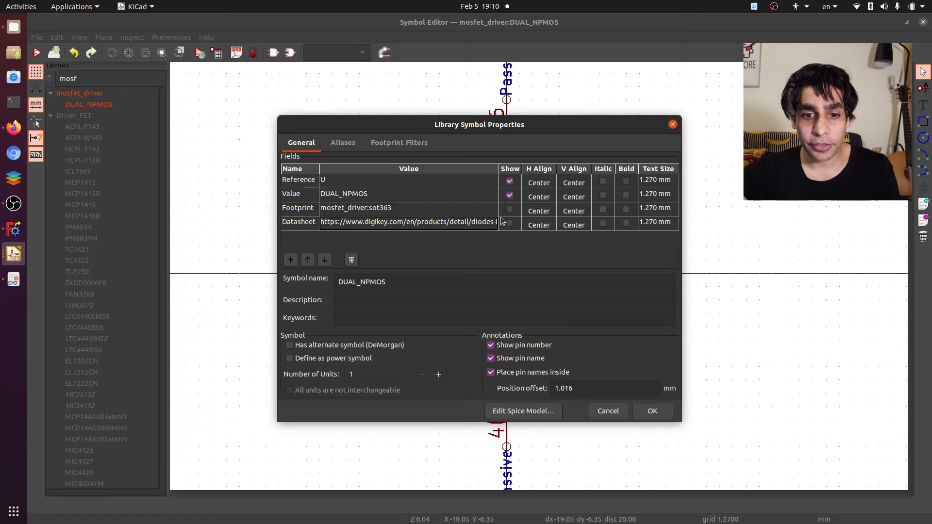
key(Return)
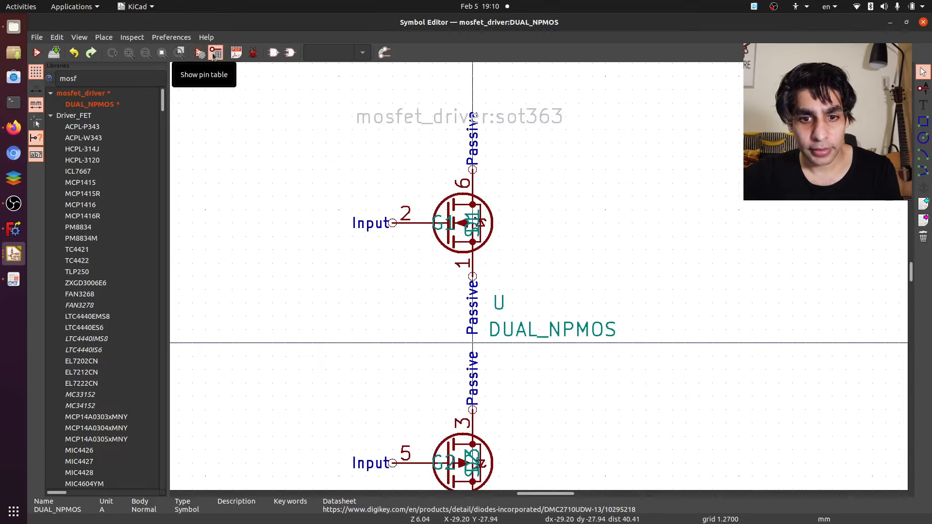
- Check the pin names in the DUAL_NPMOS pin table and rename pin 3 to D2
click(217, 52)
double_click(359, 233)
double_click(360, 244)
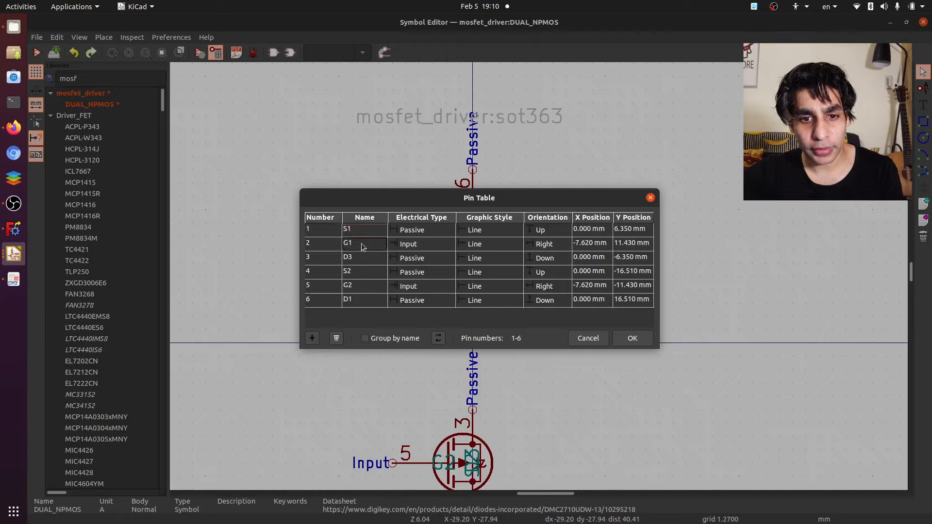
click(359, 259)
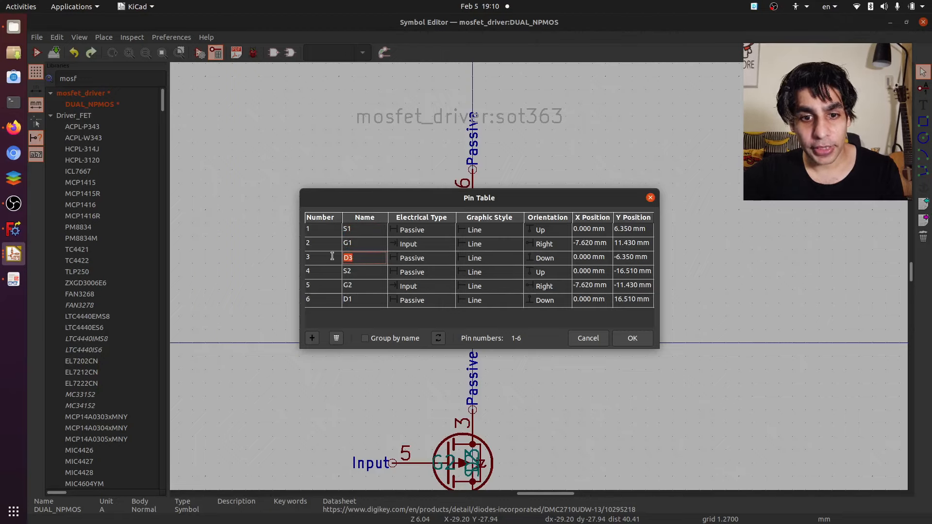
double_click(321, 259)
double_click(353, 258)
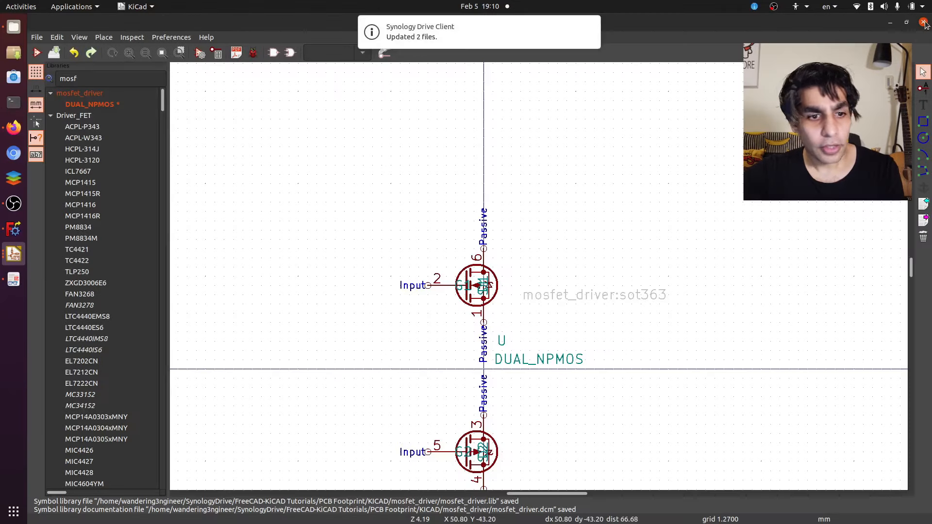
- Return to the schematic and place two DUAL_NPMOS symbols side by side
click(13, 128)
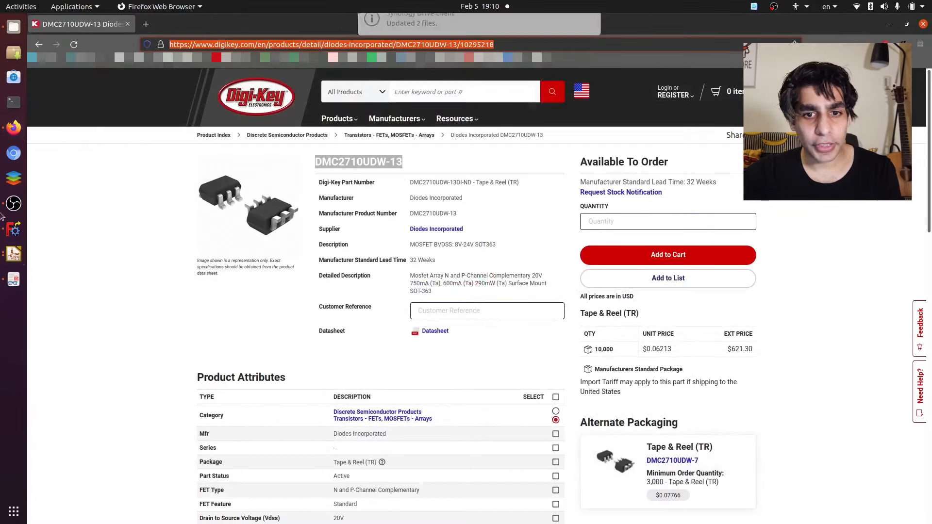
click(11, 253)
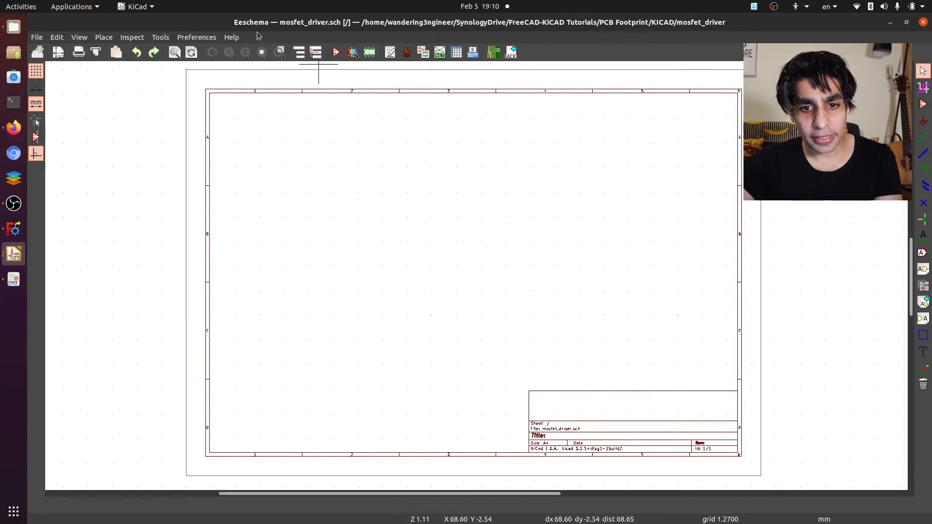
key(a)
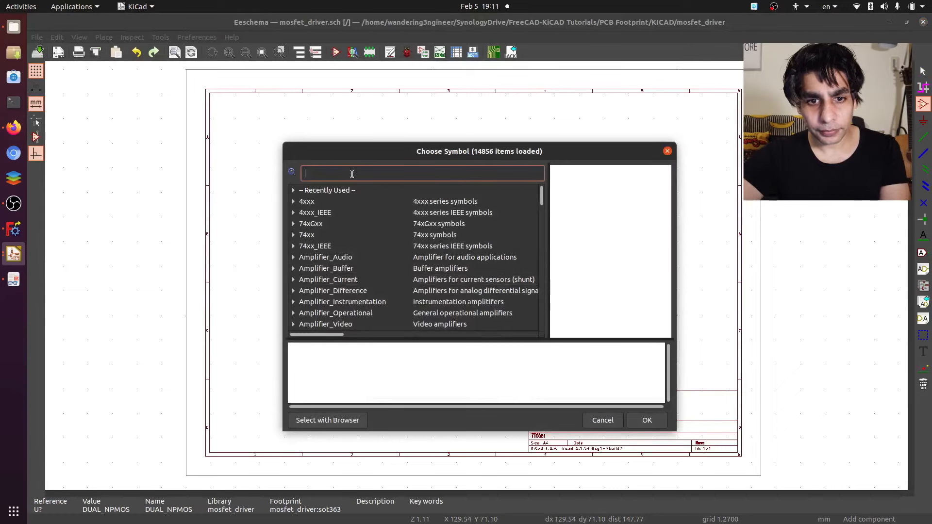
text(dual)
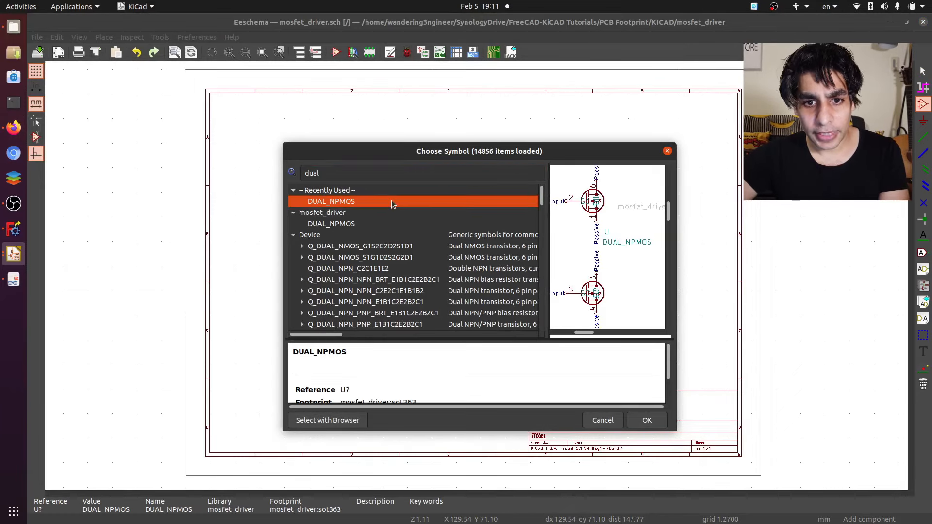
double_click(335, 201)
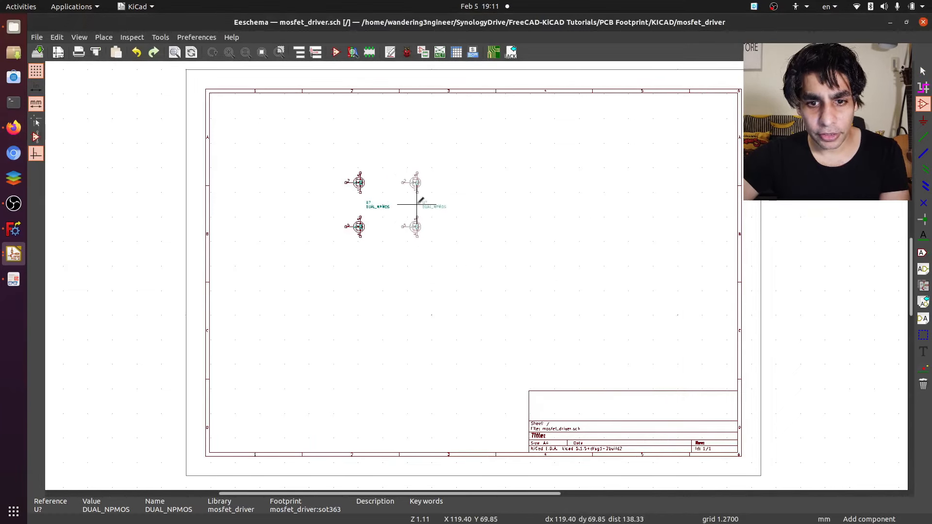
click(411, 203)
- Wire the two symbols together: pins 6 joined, pins 4 joined, pin 1 to pin 3 within each, and all gate pins 2 and 5 connected
scroll(412, 204, up, 6)
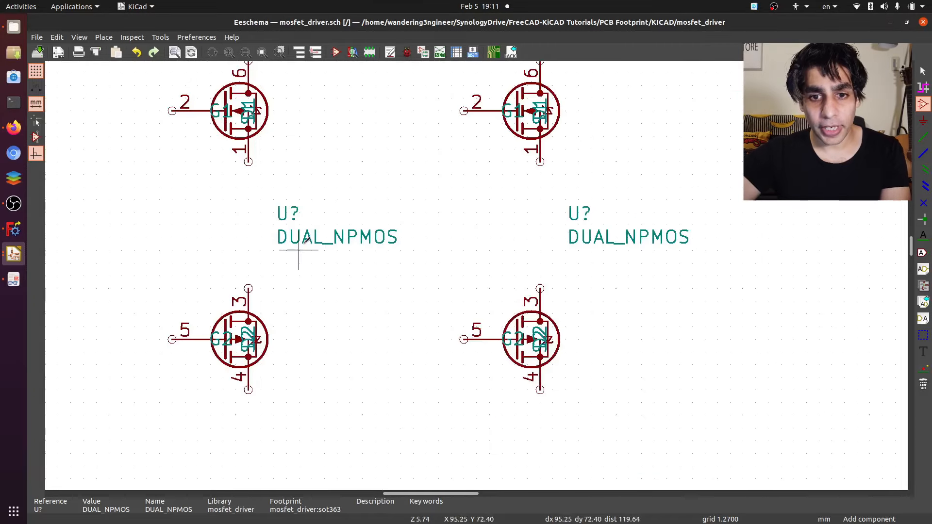
scroll(524, 239, down, 2)
scroll(370, 254, up, 1)
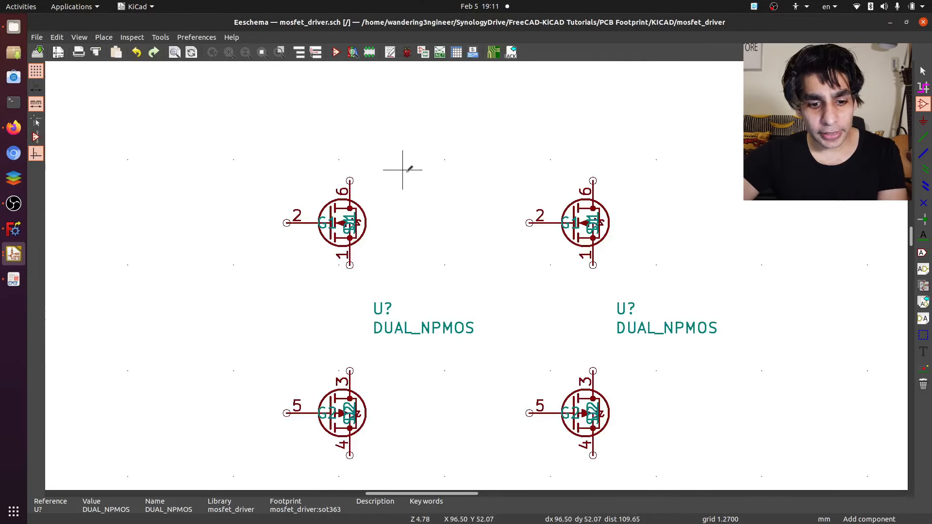
key(w)
click(349, 180)
click(593, 181)
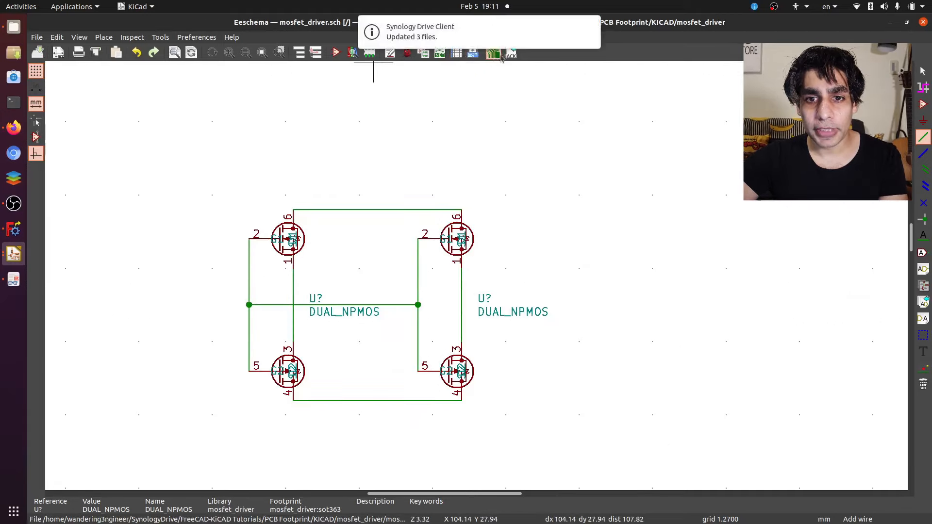
- Open the PCB layout, annotate the schematic keeping existing annotations, and update the board with both components
click(493, 54)
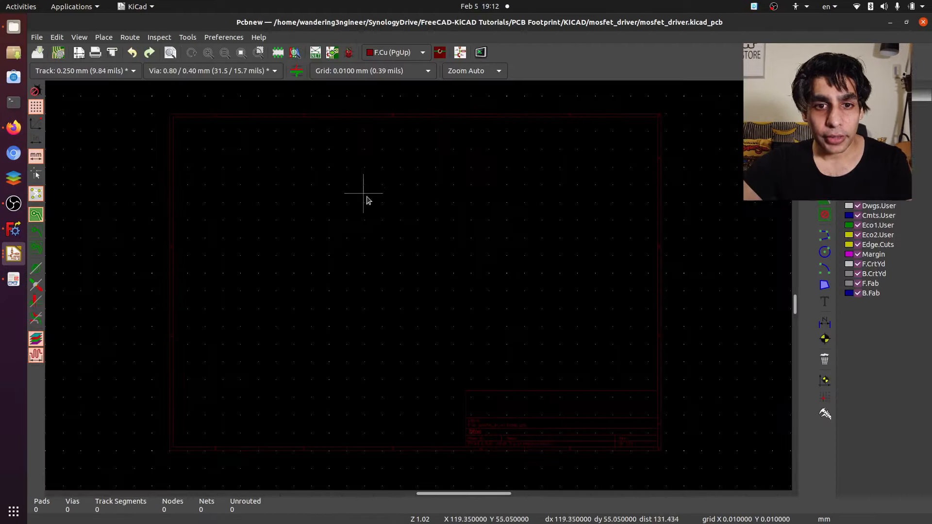
click(332, 53)
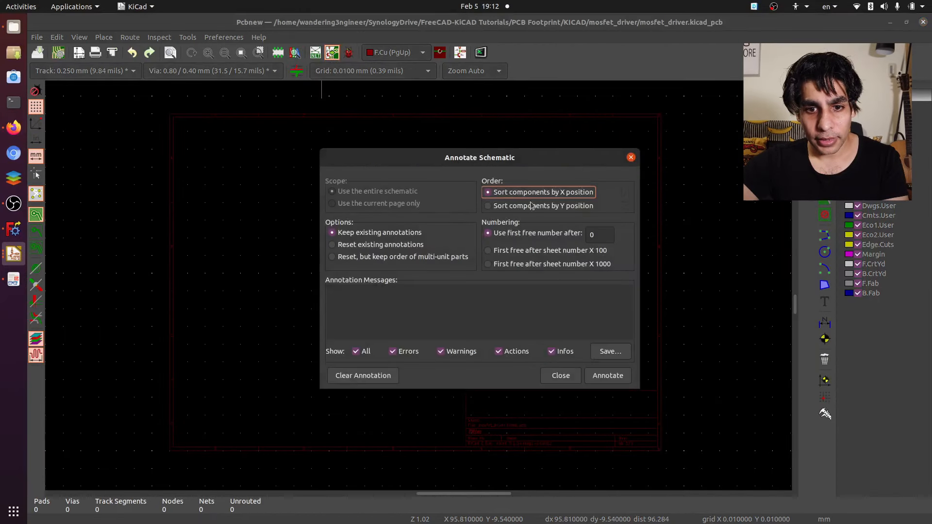
click(600, 376)
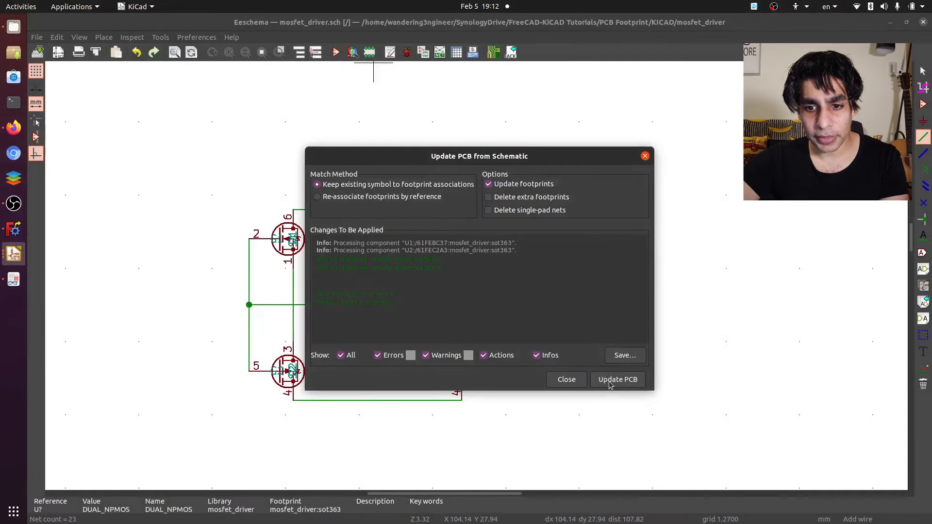
click(610, 383)
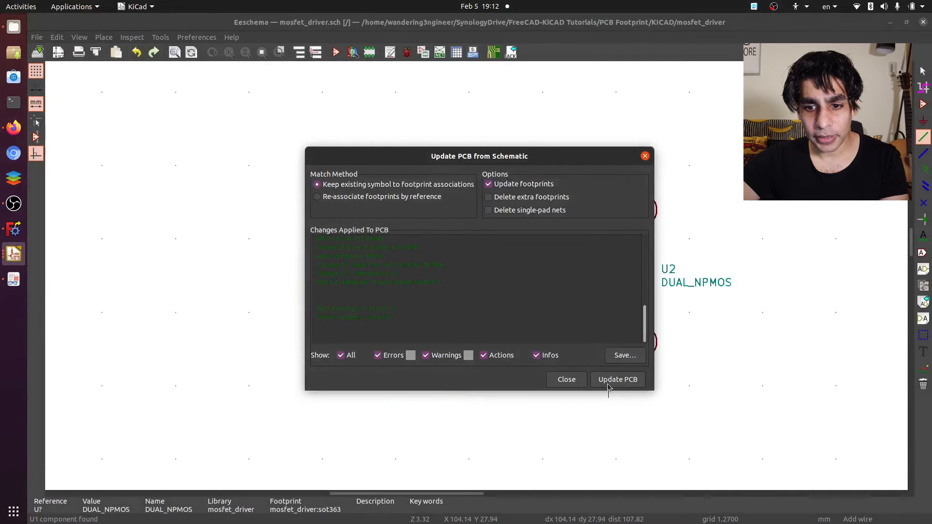
click(566, 379)
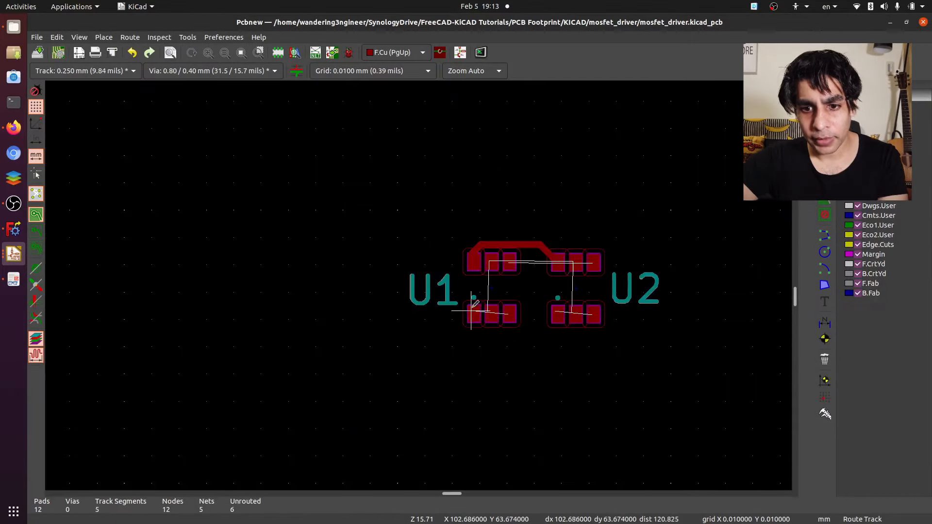
- Route the remaining connections between the pads of U1 and U2 on F.Cu and save the board
click(471, 313)
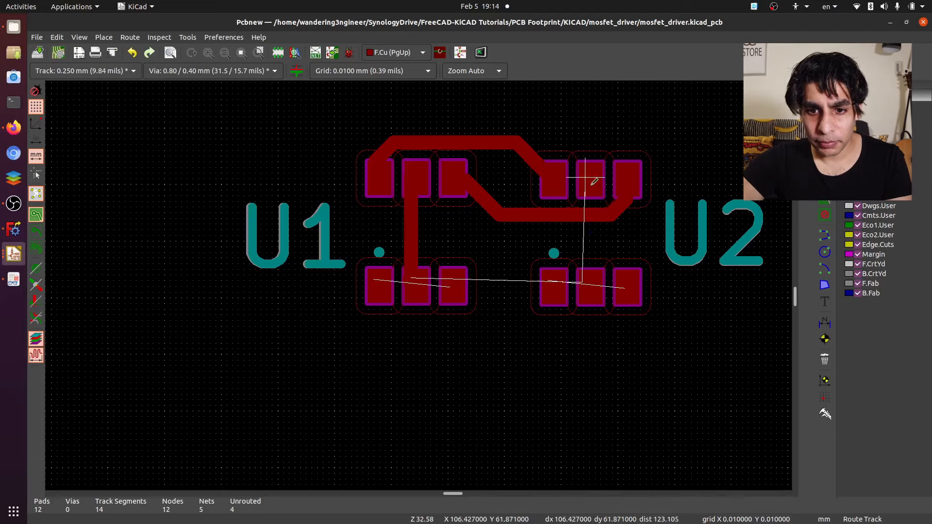
click(586, 180)
click(590, 294)
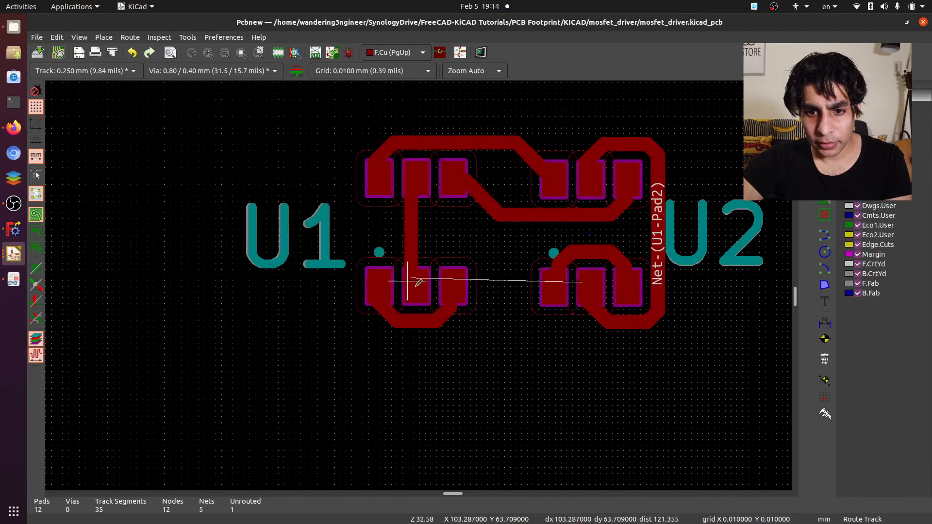
click(416, 280)
click(416, 173)
click(419, 174)
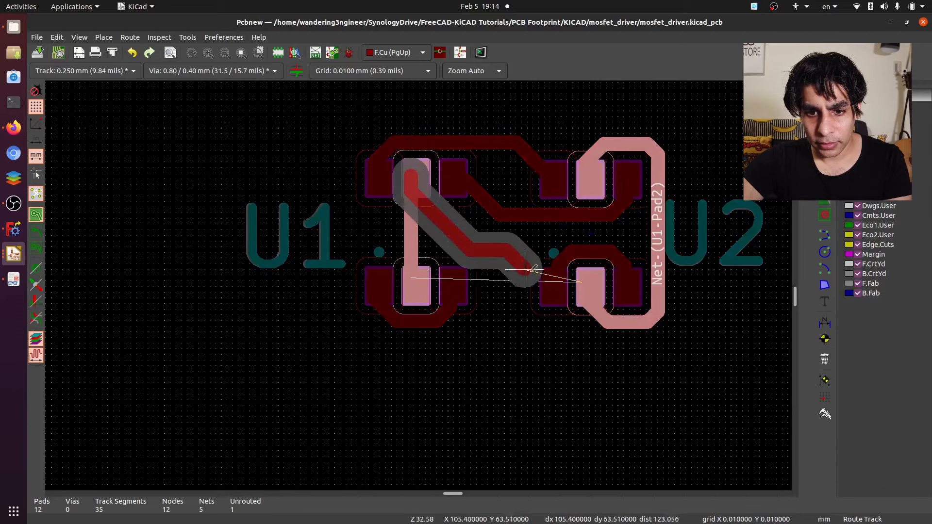
click(580, 288)
scroll(580, 288, down, 2)
key(ctrl+s)
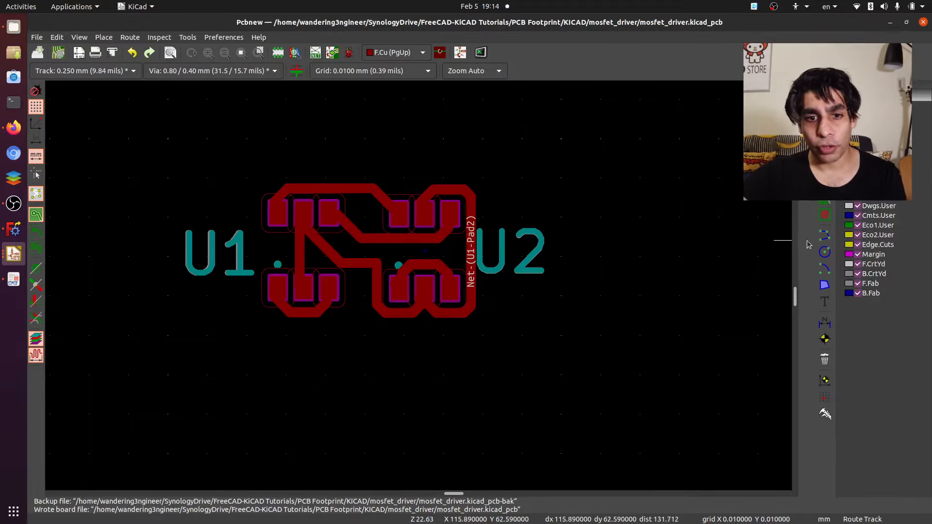
click(821, 235)
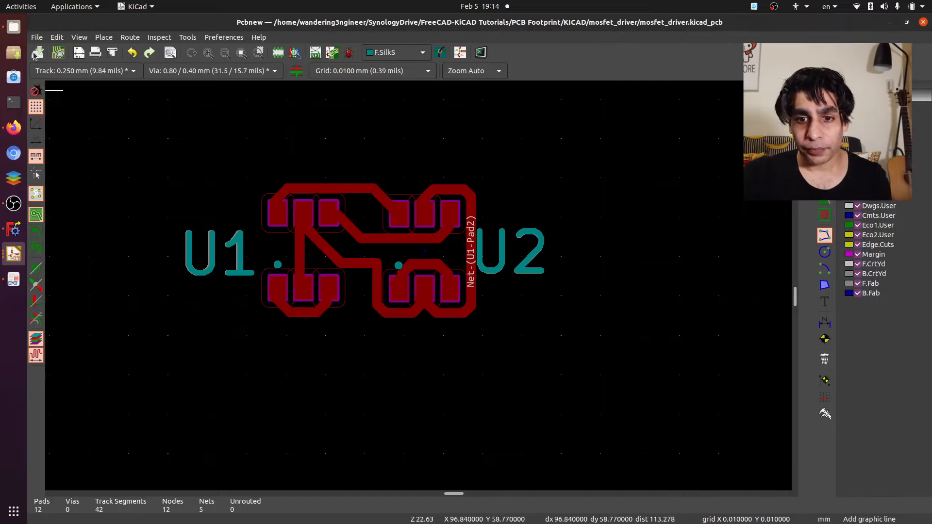
key(Escape)
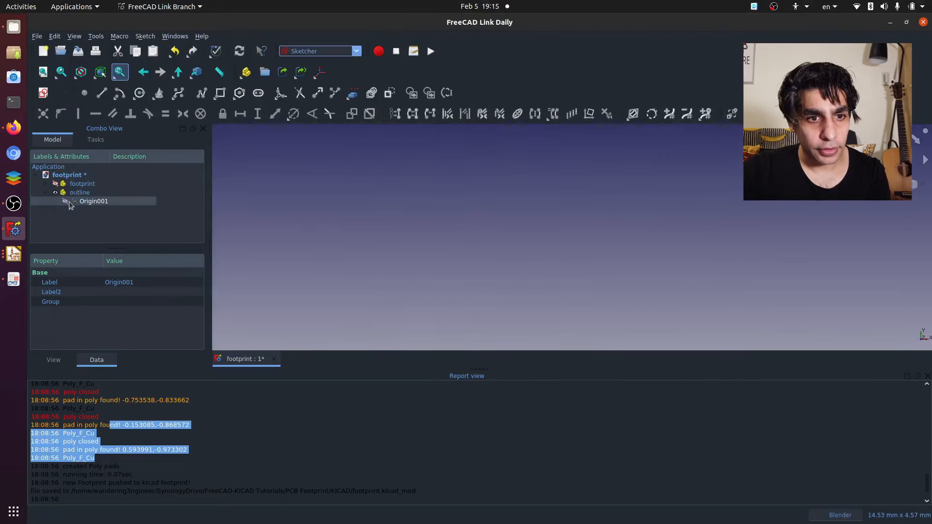
- Switch to FreeCAD, add a part named outline to the footprint document, and start a sketch attached to it with the ObjectXY method
click(77, 192)
click(44, 93)
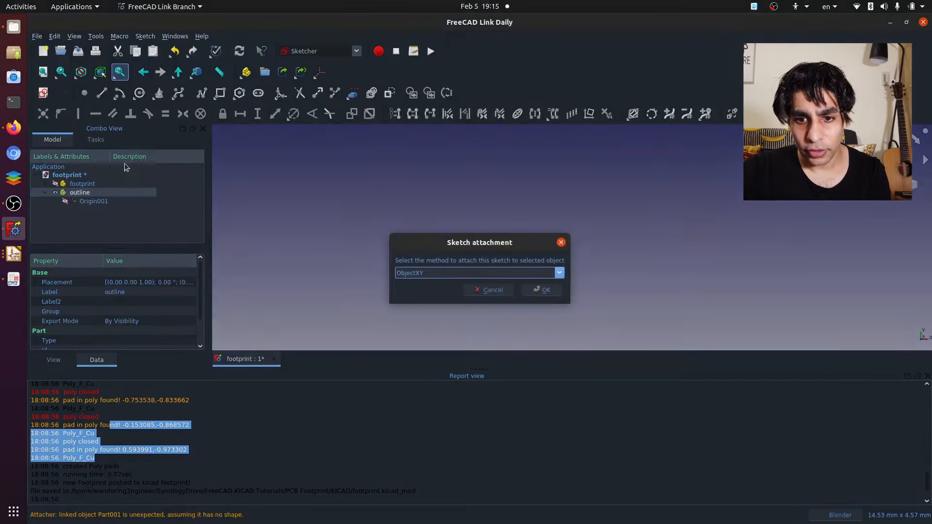
click(541, 289)
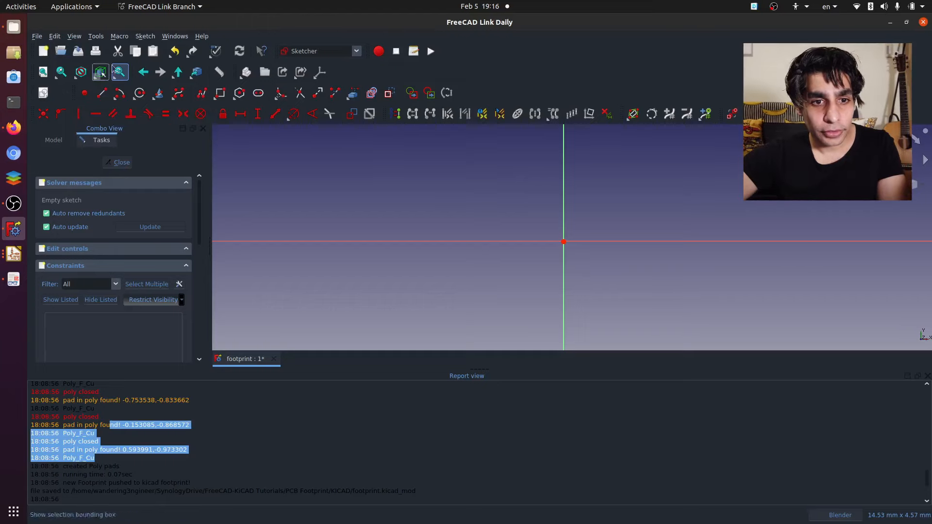
- Sketch a closed six-sided board outline around the origin with horizontal upper and lower edges and pointed ends on the horizontal axis
click(100, 92)
click(532, 193)
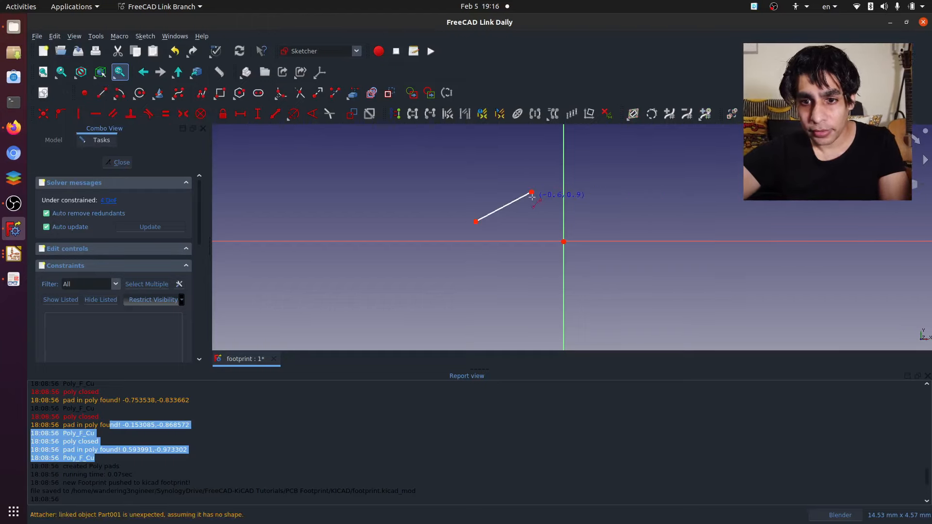
click(532, 193)
click(677, 192)
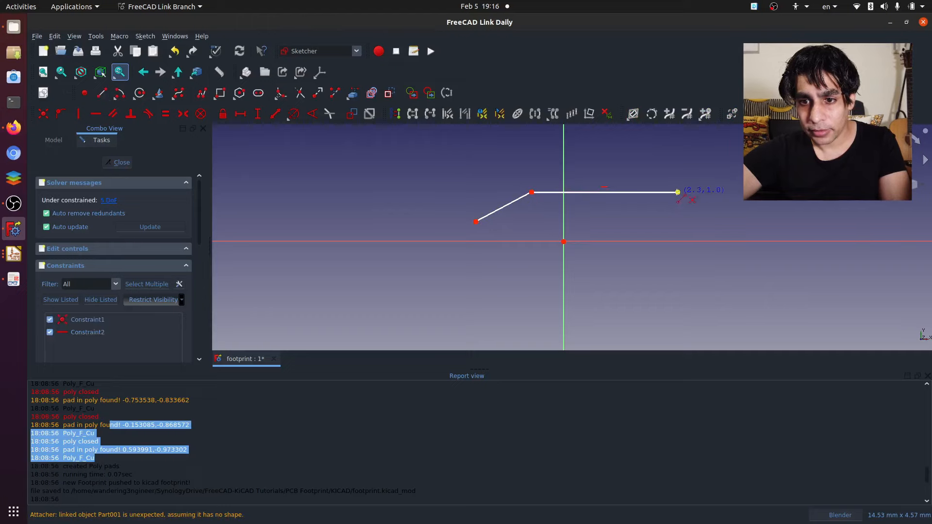
click(724, 224)
click(725, 224)
click(684, 275)
click(684, 274)
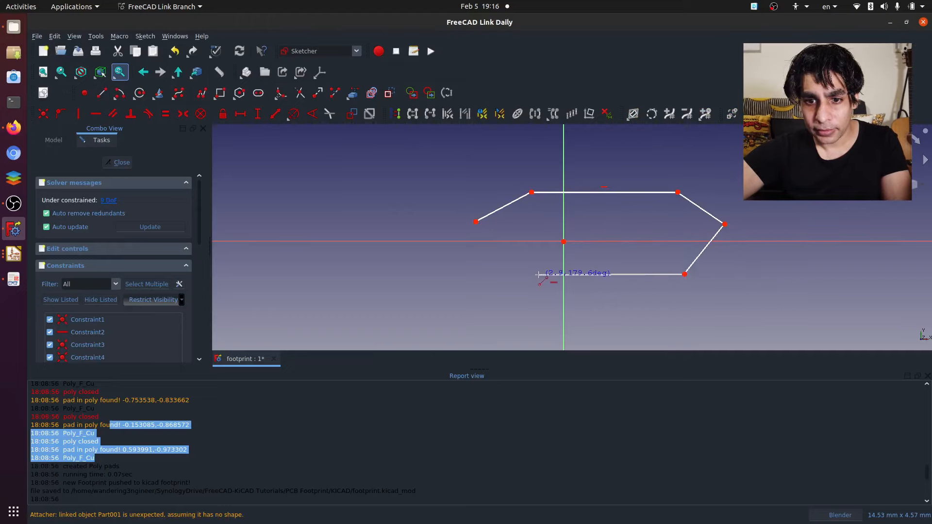
click(538, 274)
click(475, 221)
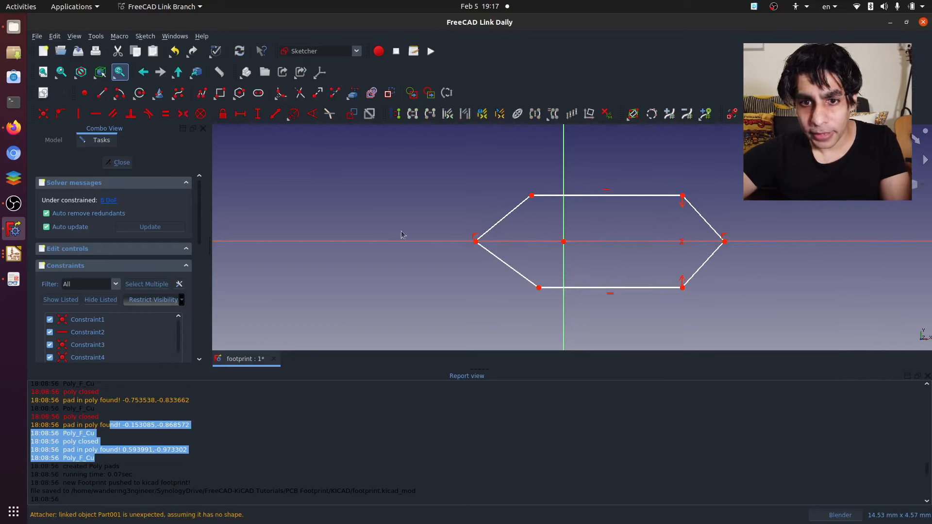
- Constrain the hexagon with equal slanted edges, symmetry about the vertical axis, a 5.5 mm upper edge and 3.5 mm height, and close the sketch
click(512, 211)
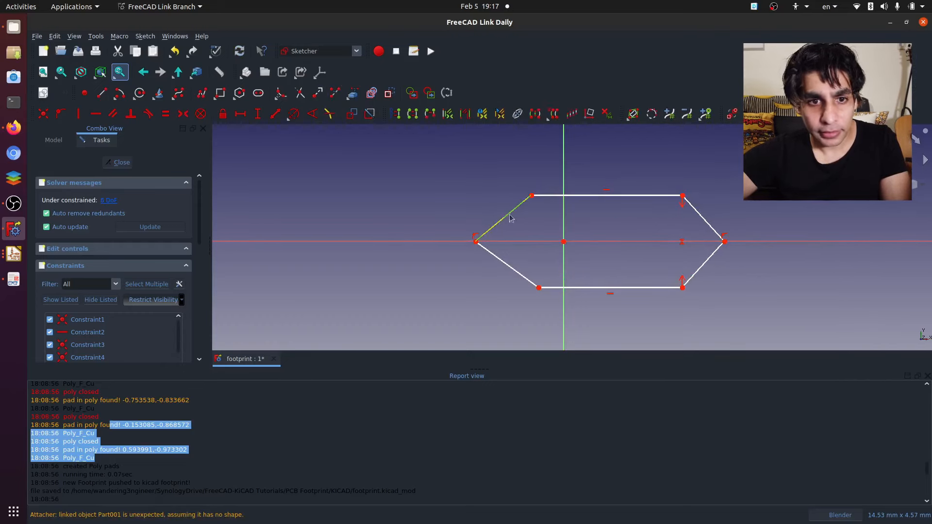
click(165, 115)
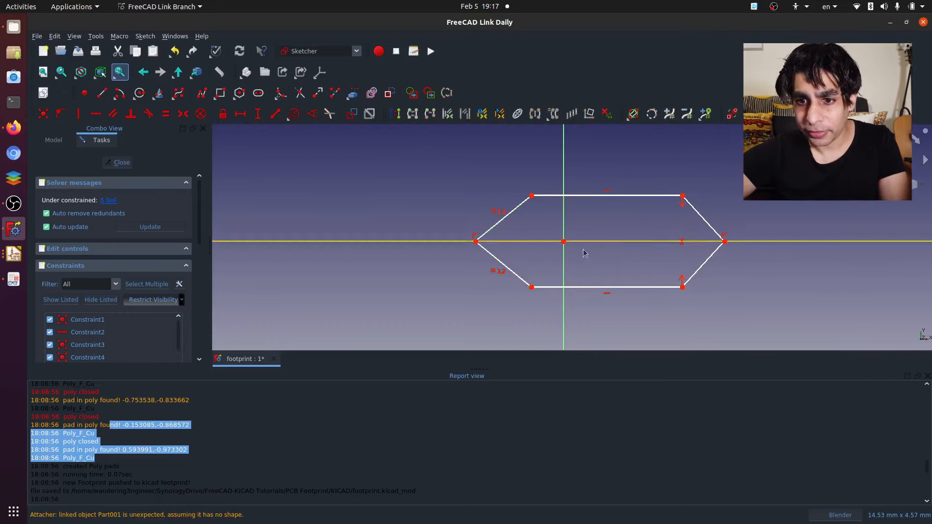
click(183, 114)
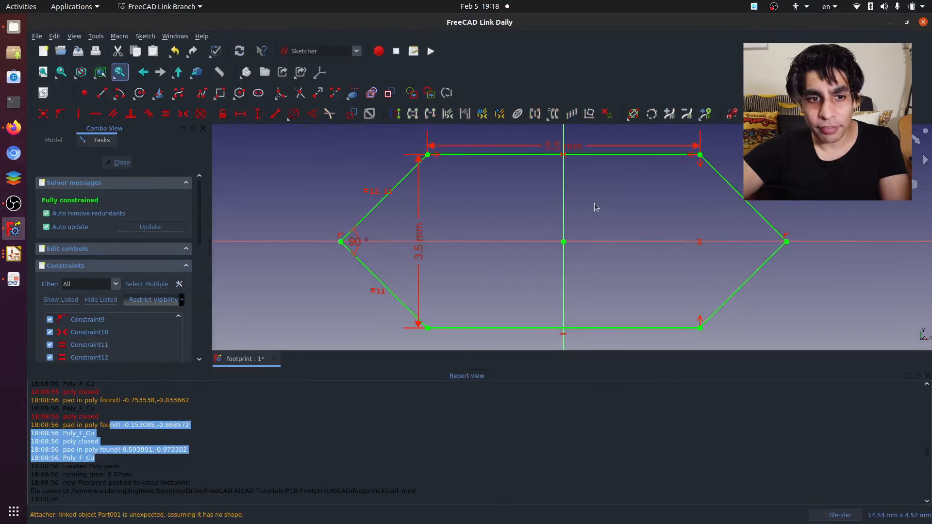
scroll(555, 212, down, 3)
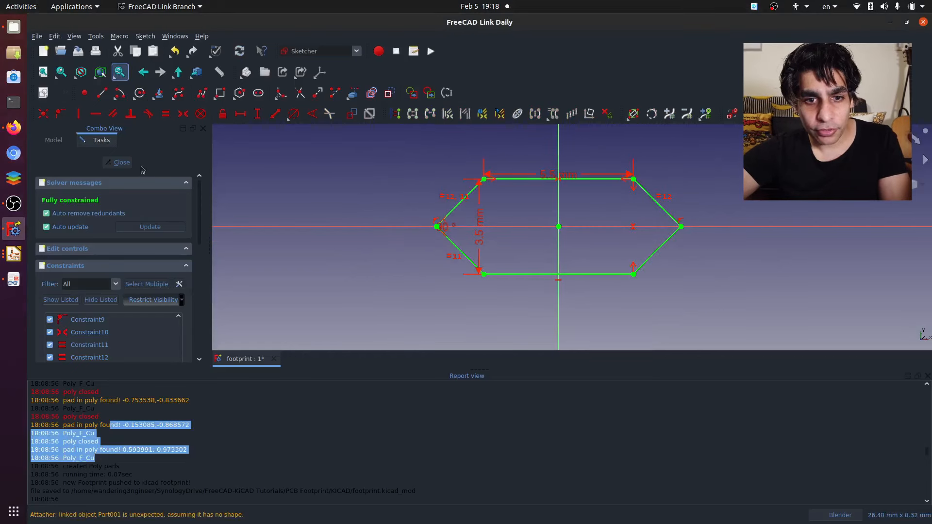
click(121, 162)
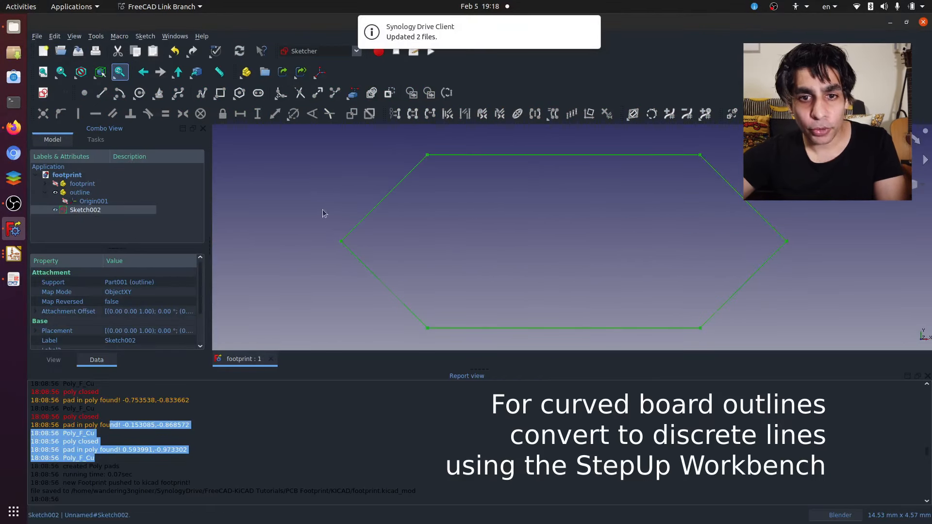
- Export the outline sketch as an Autodesk DXF 2D file named outline
key(ctrl+e)
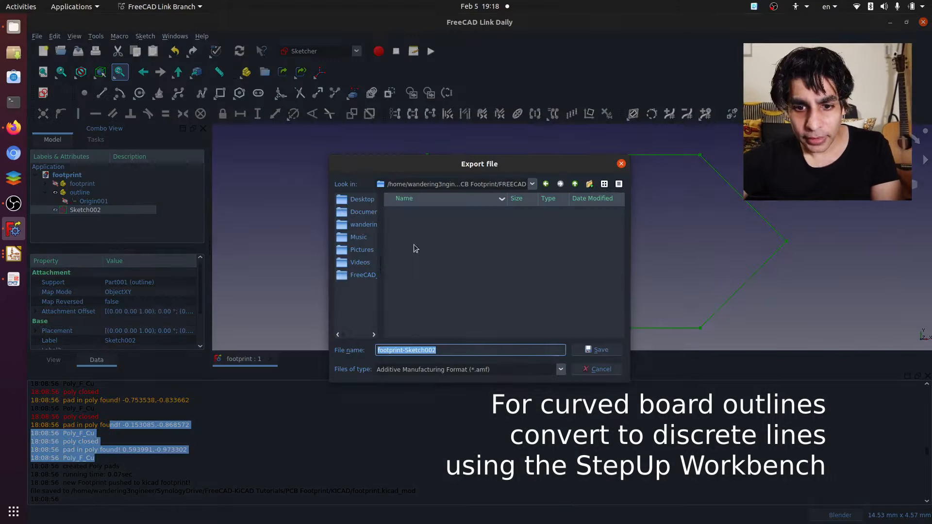
click(504, 368)
click(484, 114)
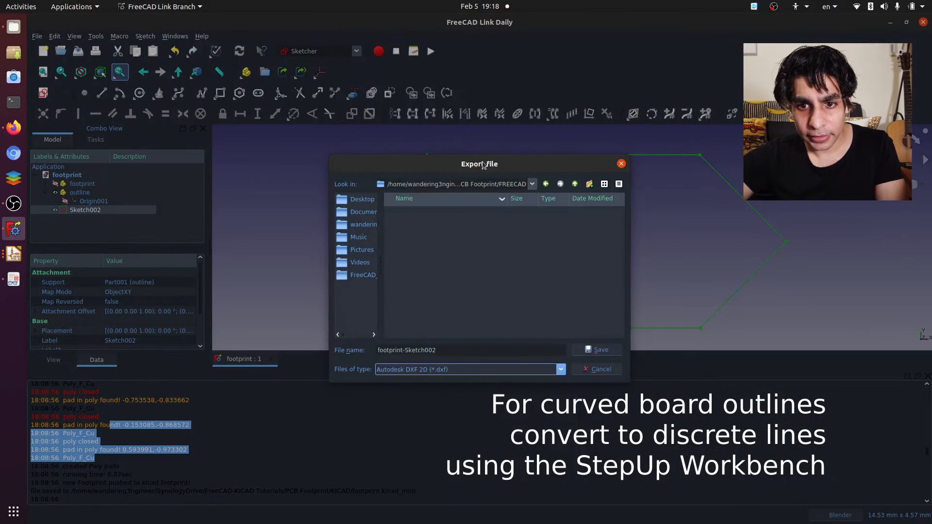
drag(437, 350, 399, 343)
text(outline)
key(Return)
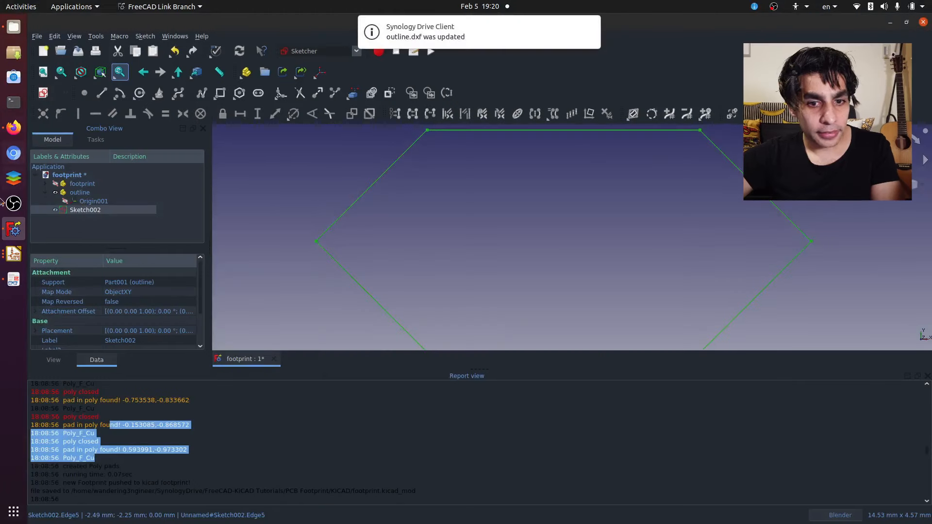
- Switch to KiCad Pcbnew, import outline.dxf onto Edge.Cuts with interactive placement, and place it around both components
click(13, 259)
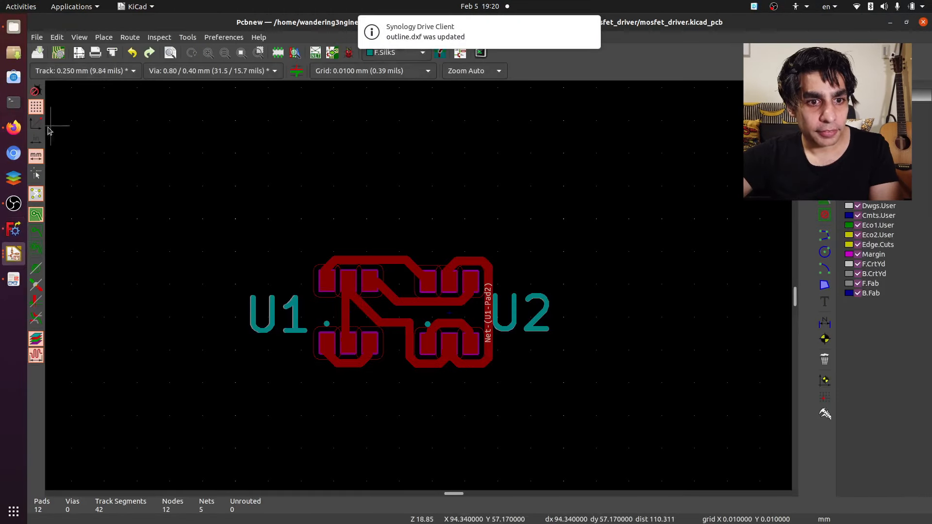
click(36, 37)
mouse_move(95, 115)
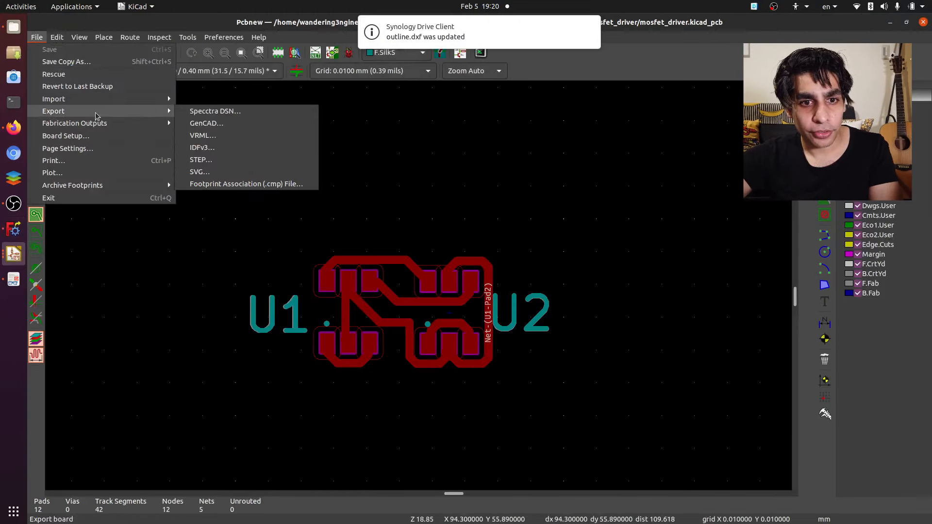
click(208, 111)
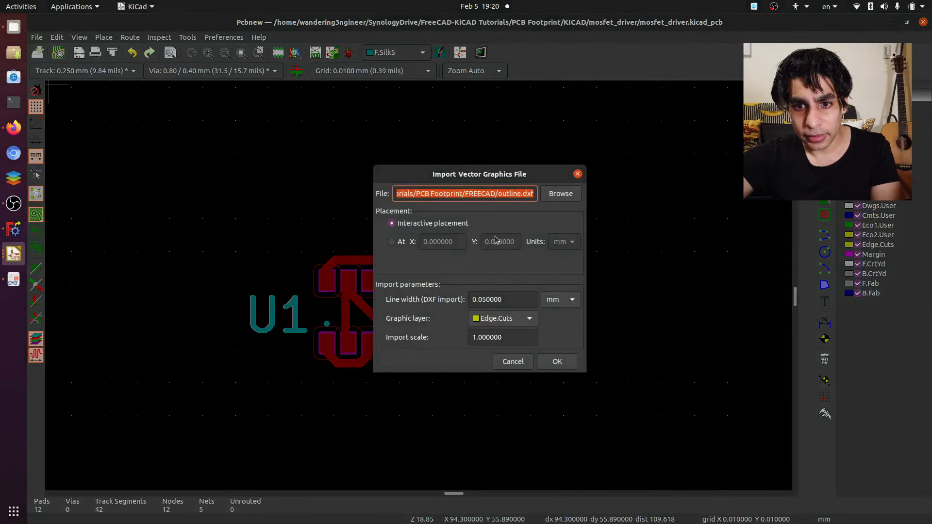
click(523, 193)
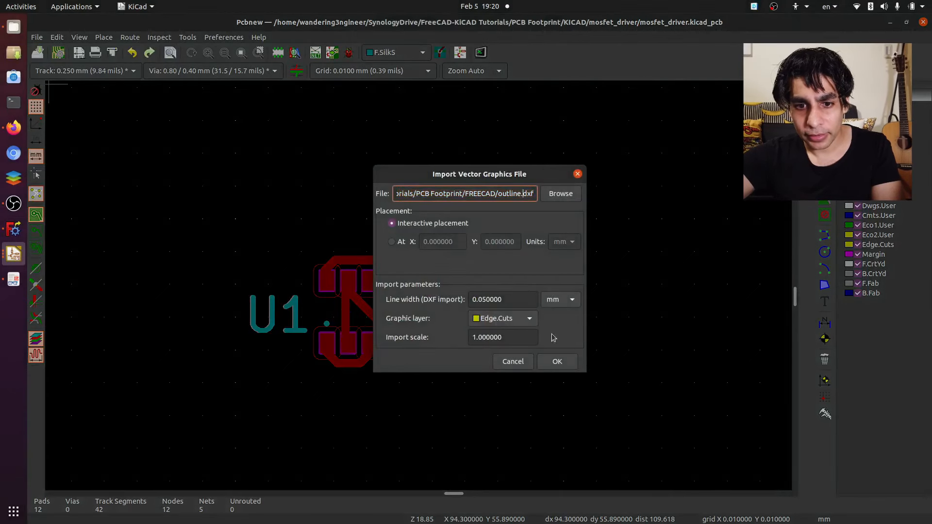
click(562, 365)
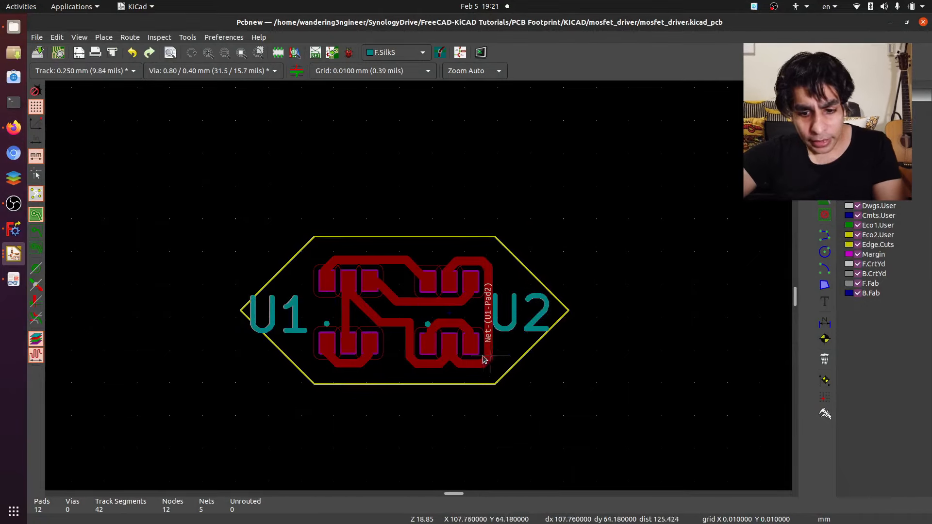
- Move U1's silkscreen reference and its F.Fab text fully inside the board outline and save the board
click(293, 317)
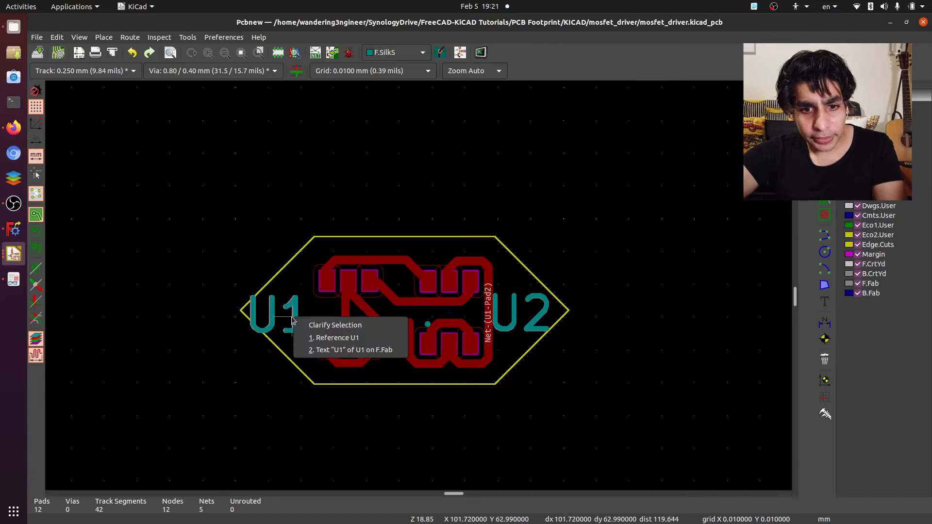
click(355, 339)
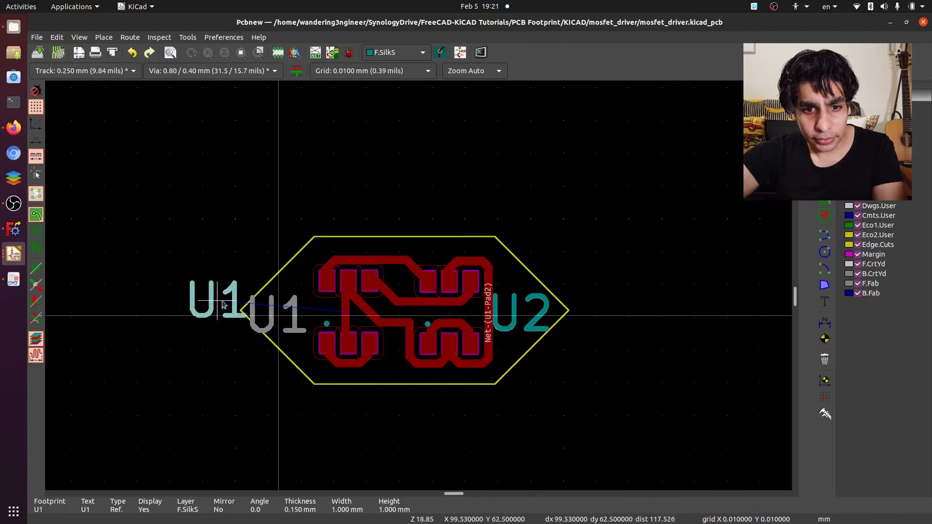
click(287, 312)
click(287, 328)
click(335, 364)
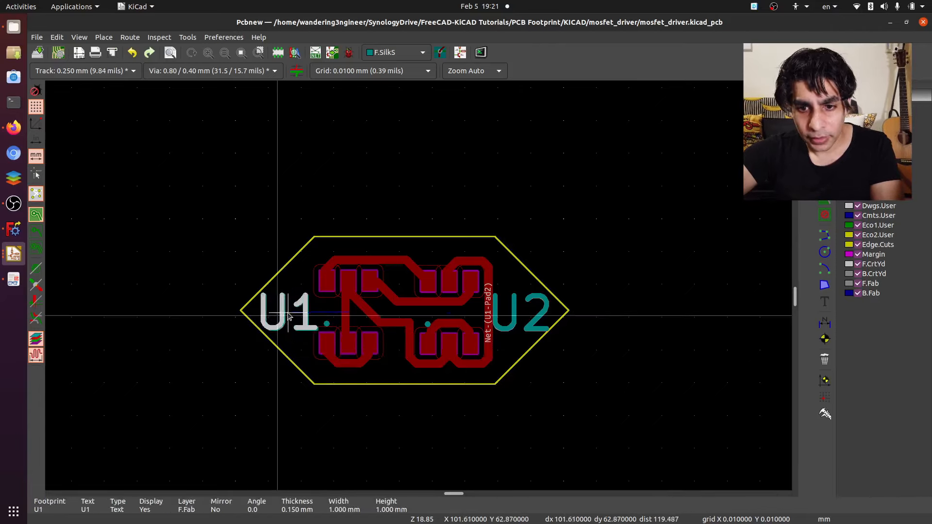
click(288, 314)
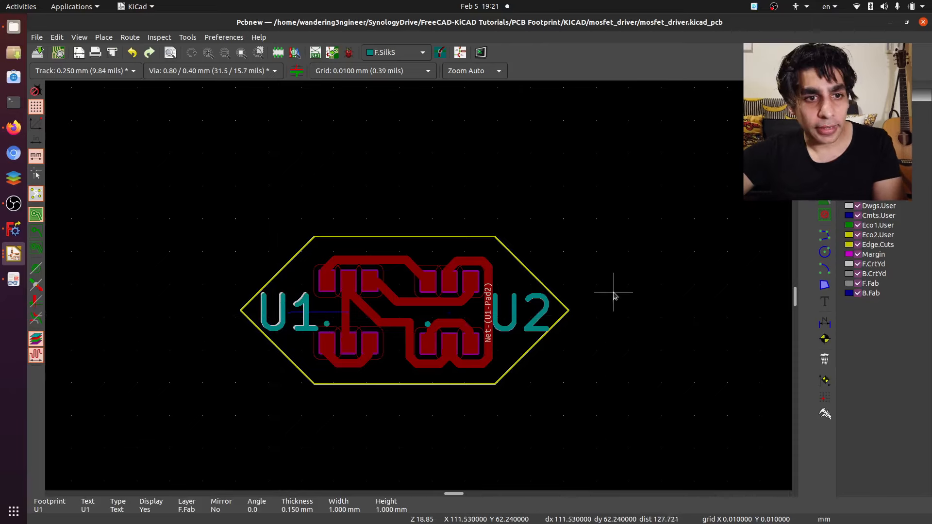
click(37, 52)
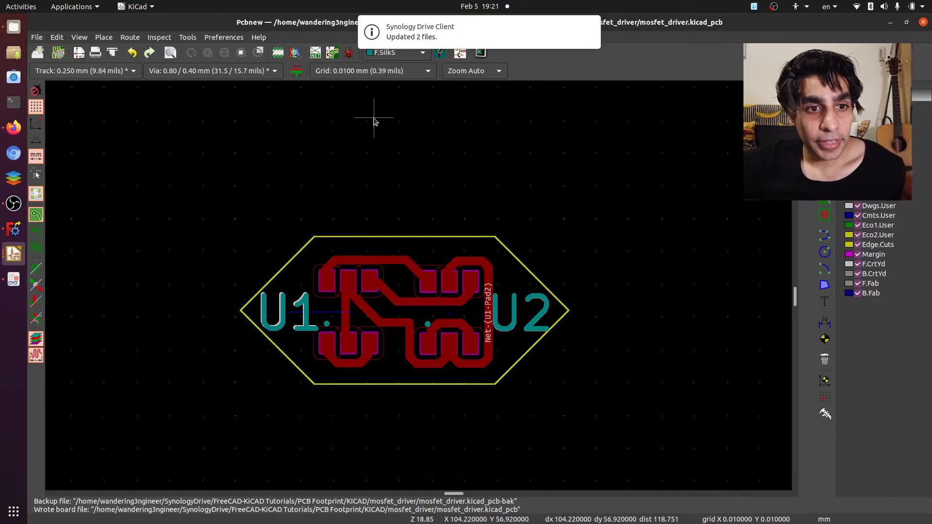
- Examine the board in the 3D viewer
click(62, 40)
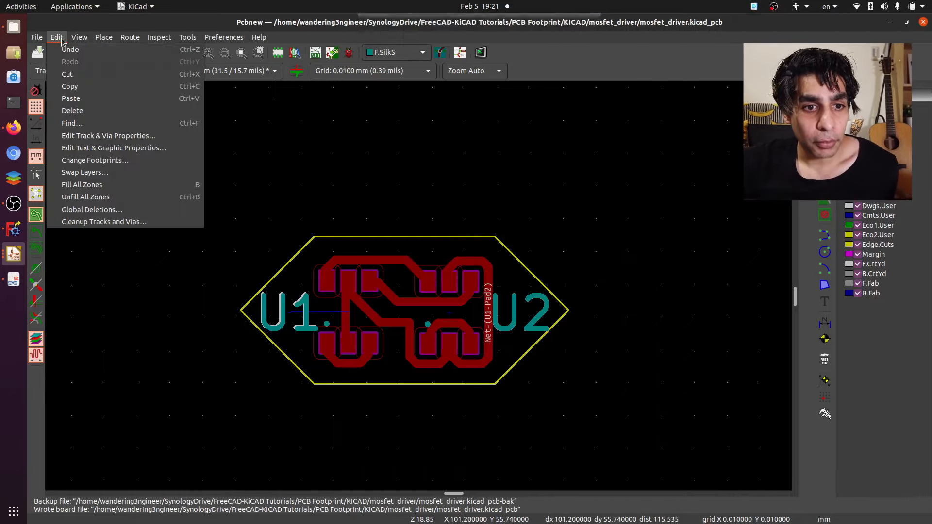
mouse_move(89, 41)
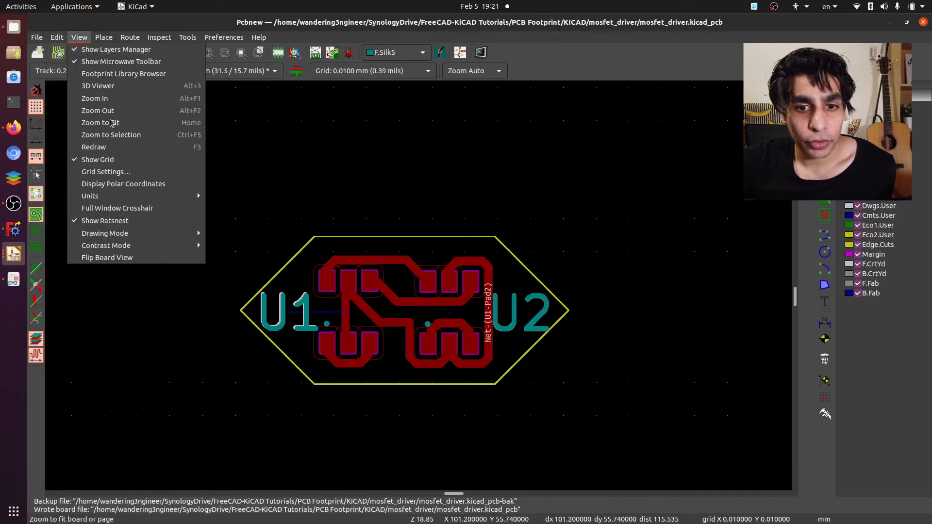
click(98, 86)
drag(115, 218, 278, 193)
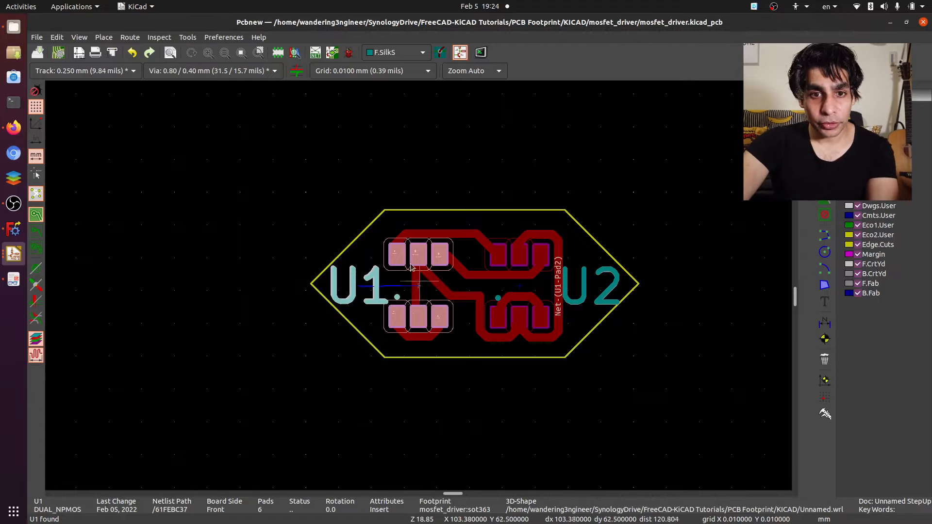
- Open the sot363 footprint from the mosfet_driver library in the Footprint Editor
click(284, 53)
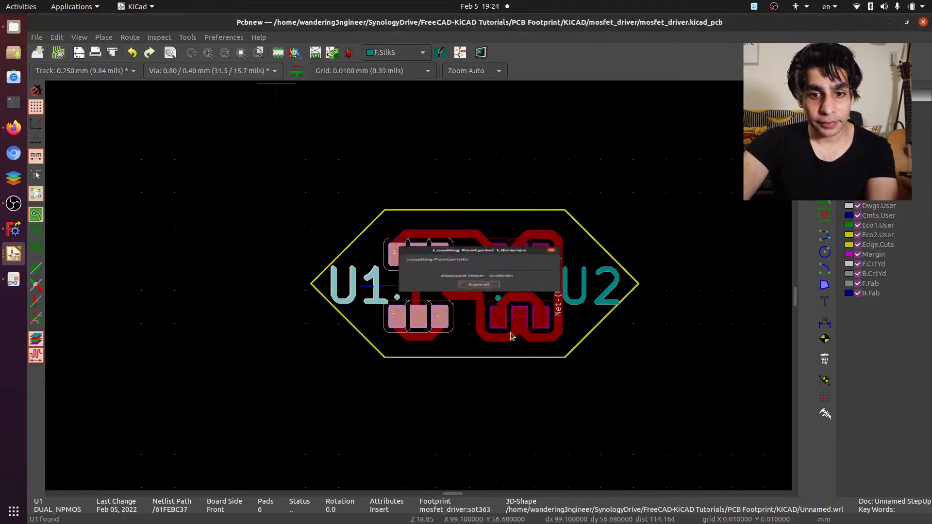
click(88, 85)
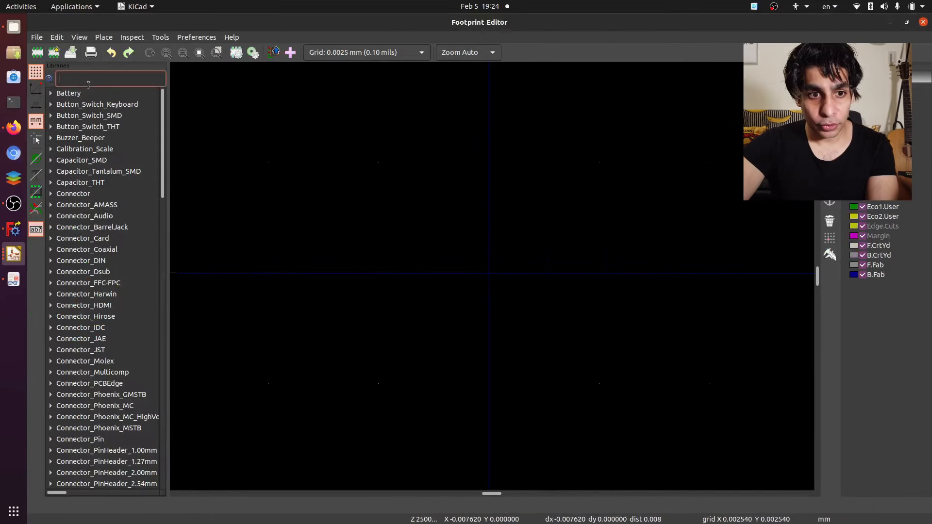
text(mosfe)
double_click(100, 106)
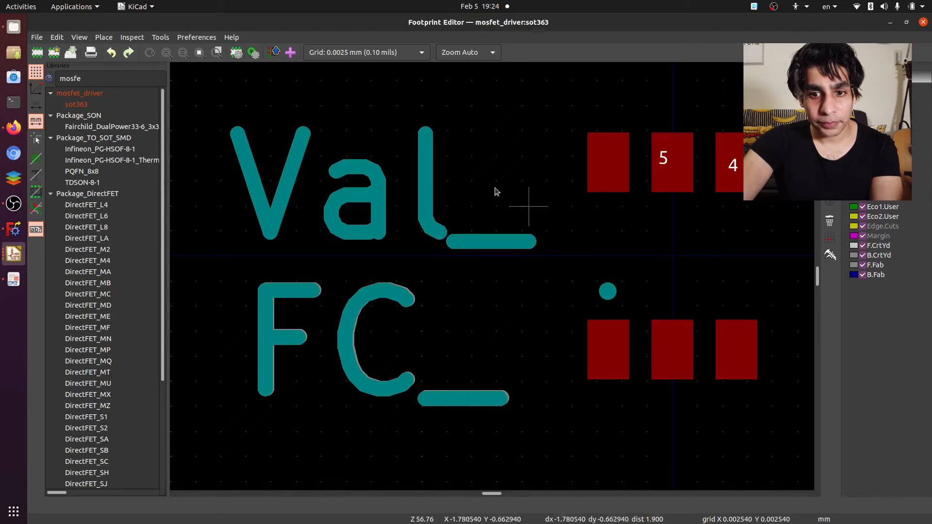
- Open the sot363 footprint's 3D settings and clear the path of its Unnamed.wrl 3D model
right_click(480, 170)
click(528, 241)
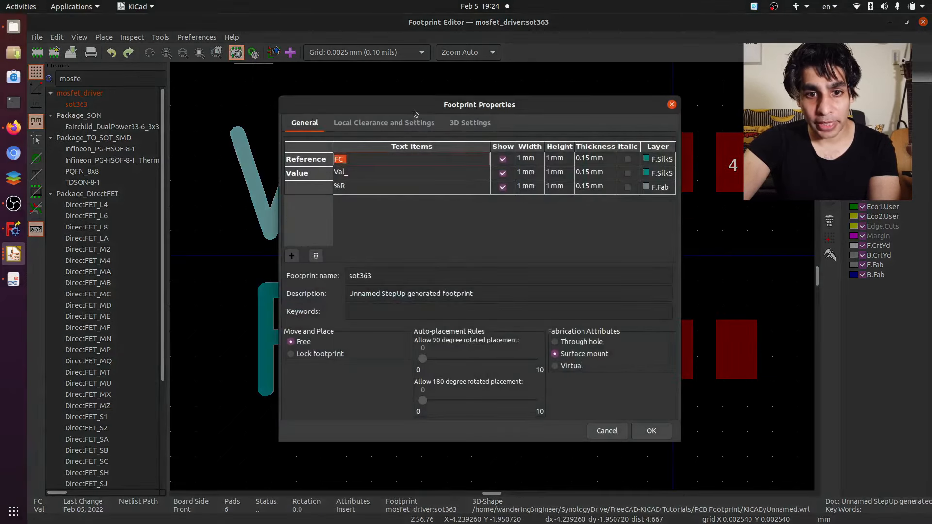
click(483, 125)
drag(500, 340, 408, 310)
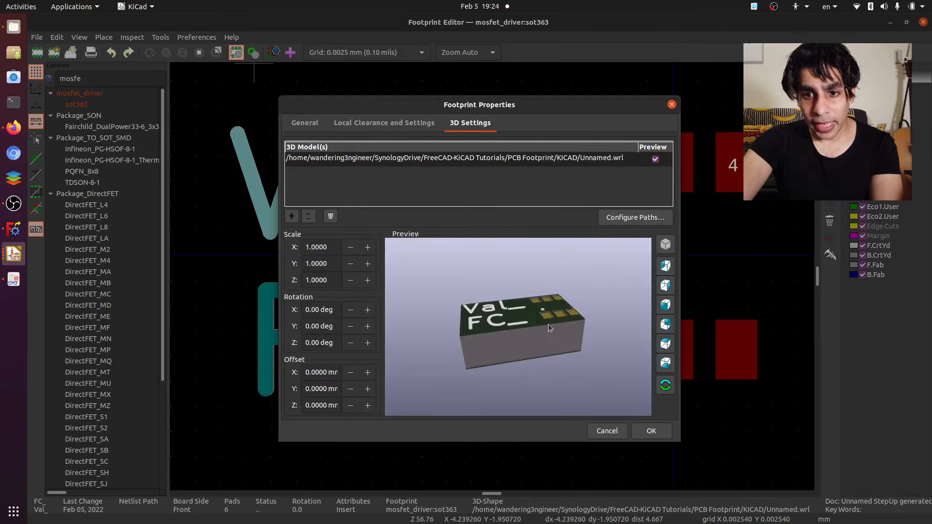
click(620, 161)
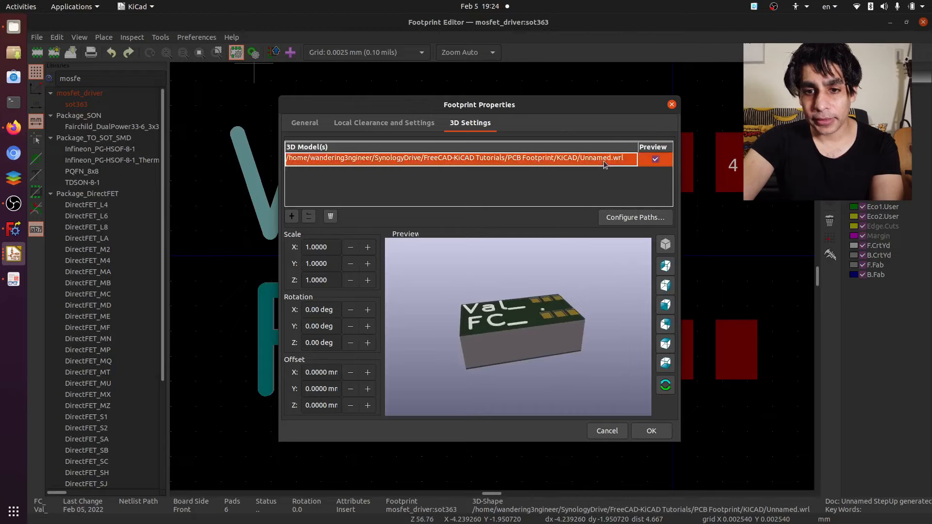
click(617, 159)
key(Delete)
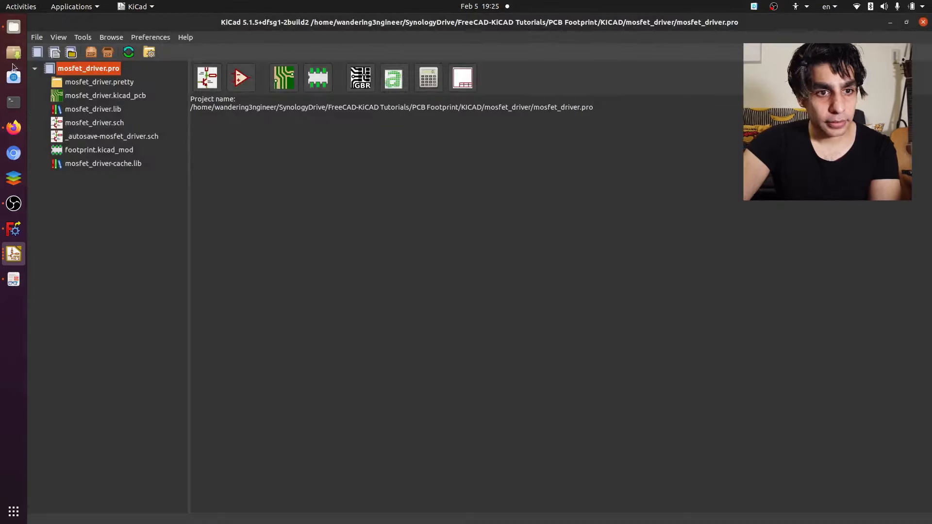
- Switch to Files and open the STEP folder inside PCB Footprint
click(10, 34)
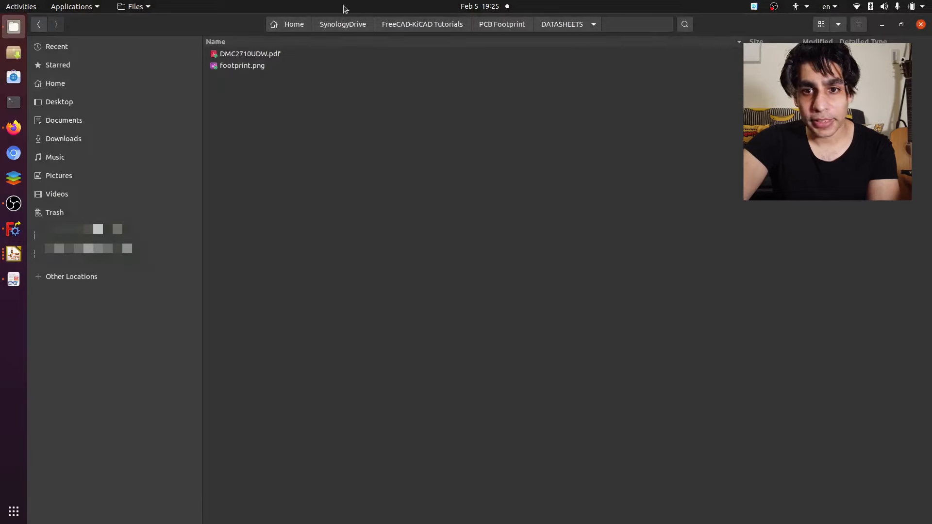
click(501, 25)
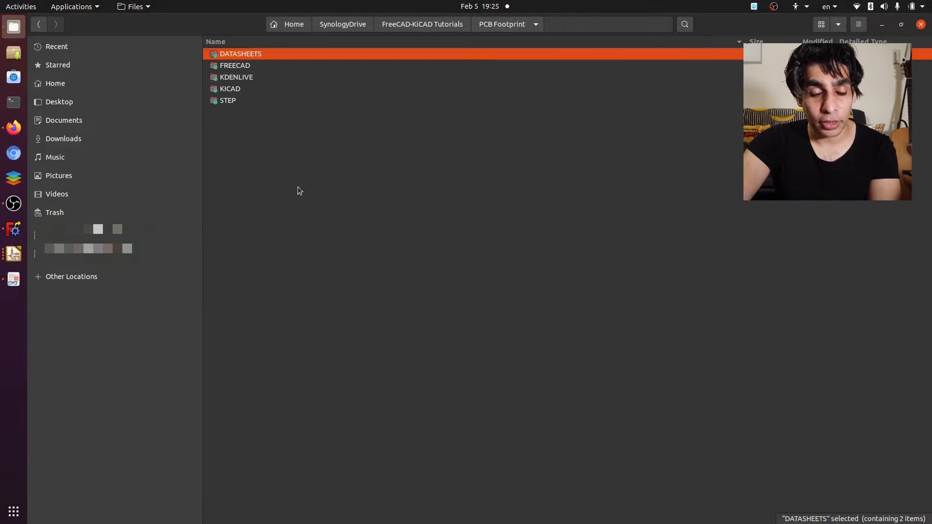
double_click(233, 101)
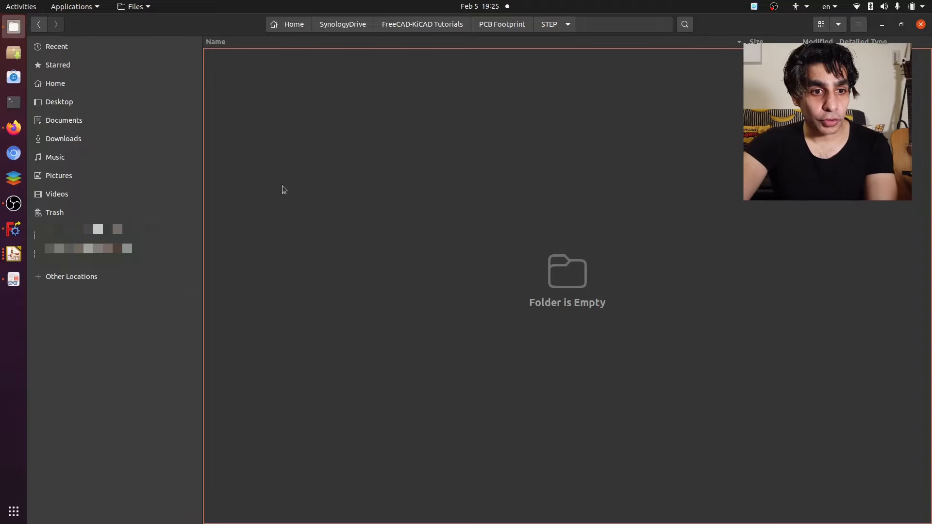
- Switch to Firefox and download the DMC2710UDW-13 3D CAD model in STEP format from Ultra Librarian through its DigiKey link
click(14, 127)
scroll(387, 218, down, 10)
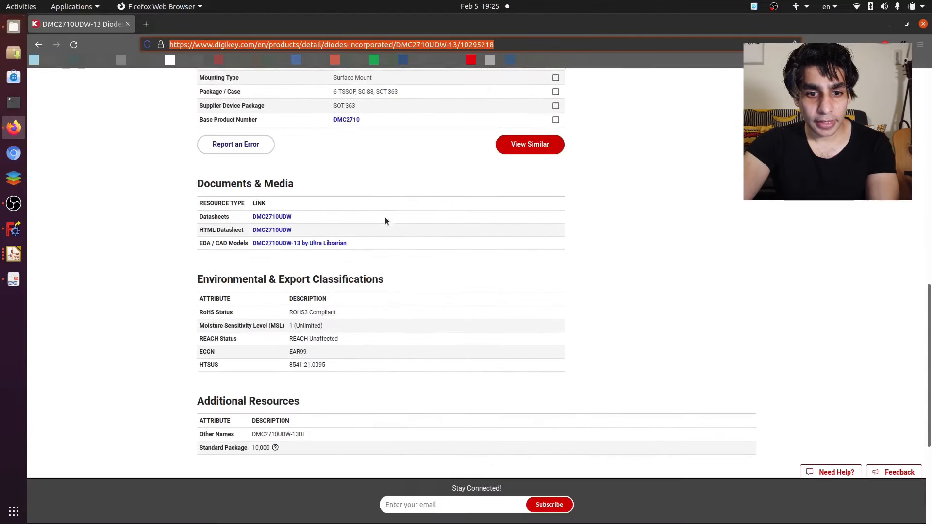
click(287, 244)
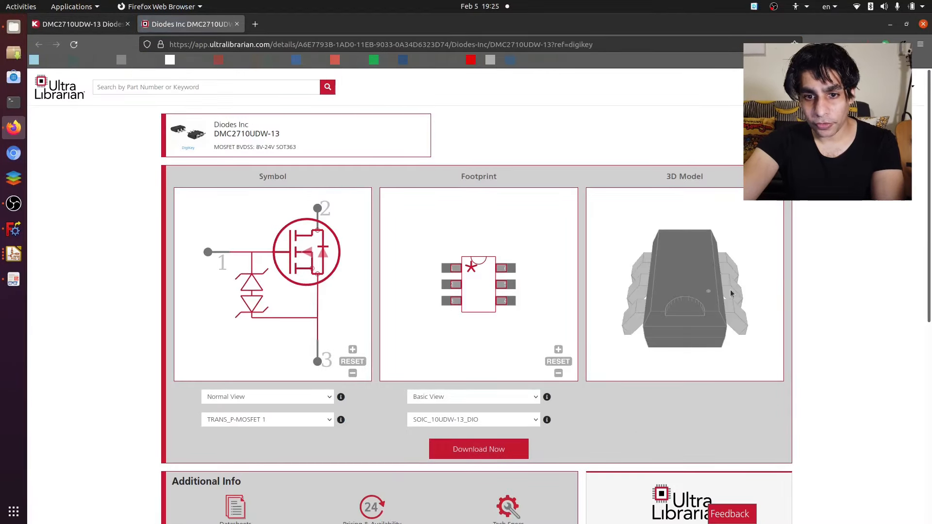
click(477, 450)
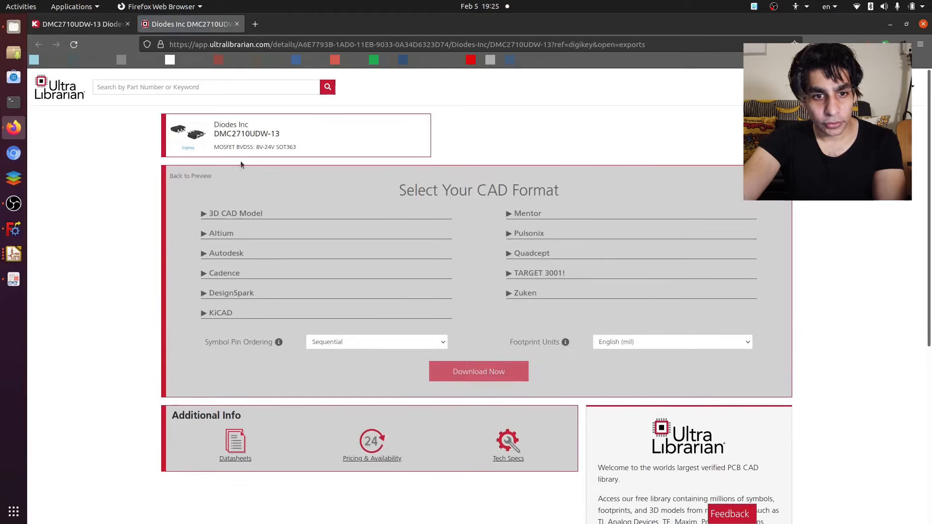
click(231, 212)
click(223, 228)
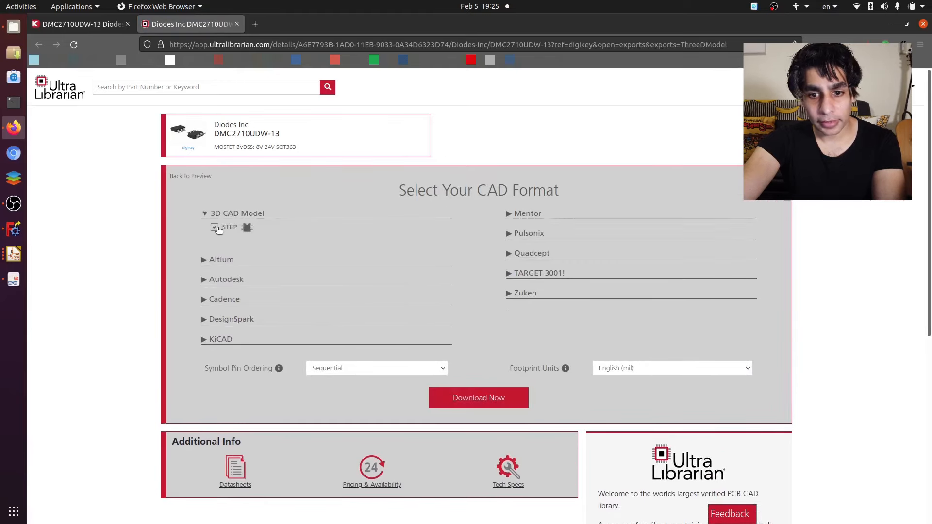
click(489, 398)
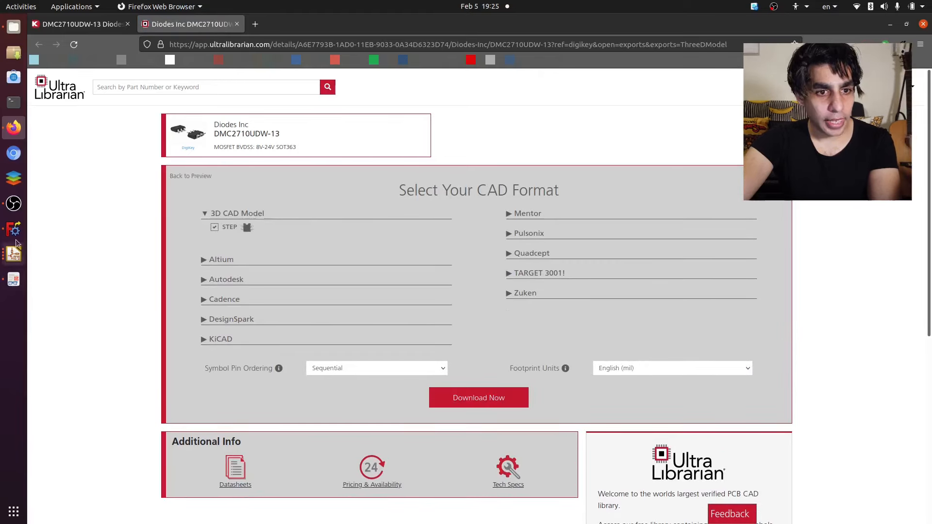
- Switch to KiCad's Footprint Editor and open the sot363 footprint's 3D model path for editing
click(14, 253)
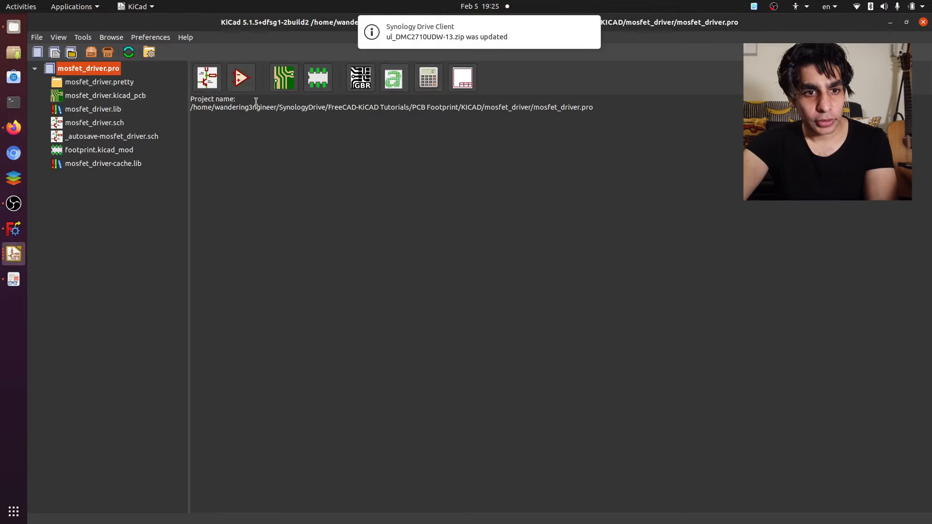
click(14, 254)
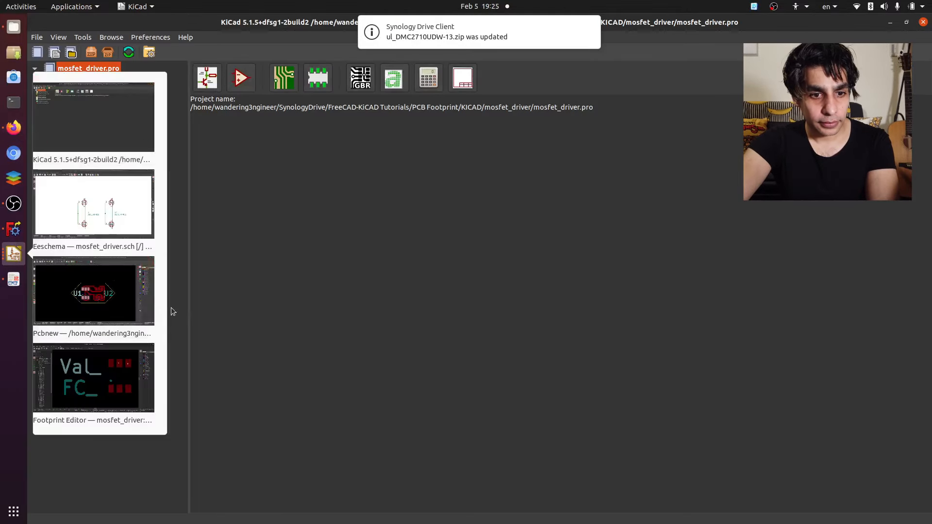
click(92, 296)
click(13, 253)
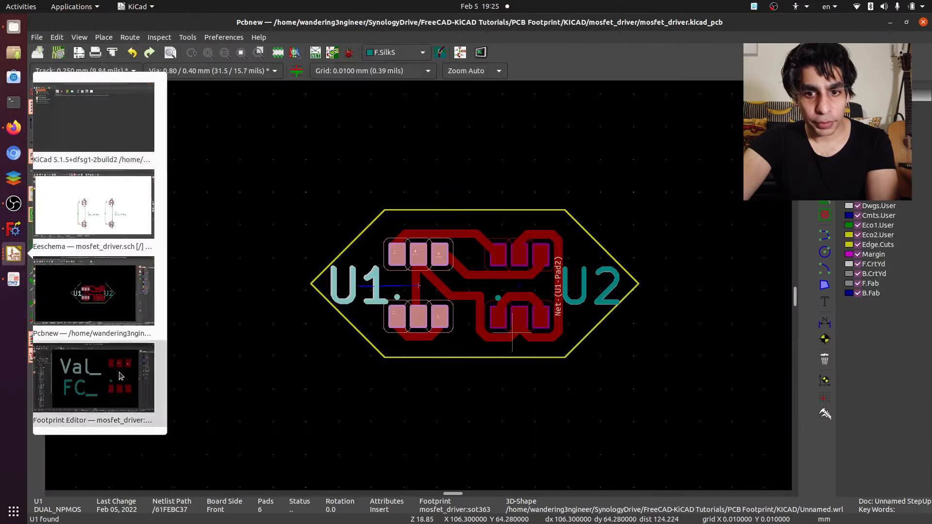
click(92, 384)
double_click(582, 159)
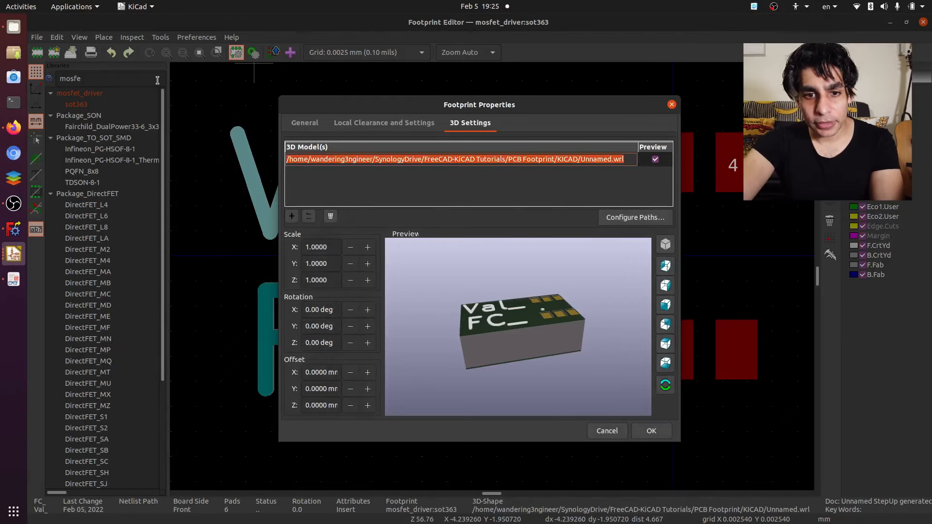
- Switch to Files and extract SOIC_10UDW-13_DIO.step from ul_DMC2710UDW-13.zip into the STEP folder
click(13, 27)
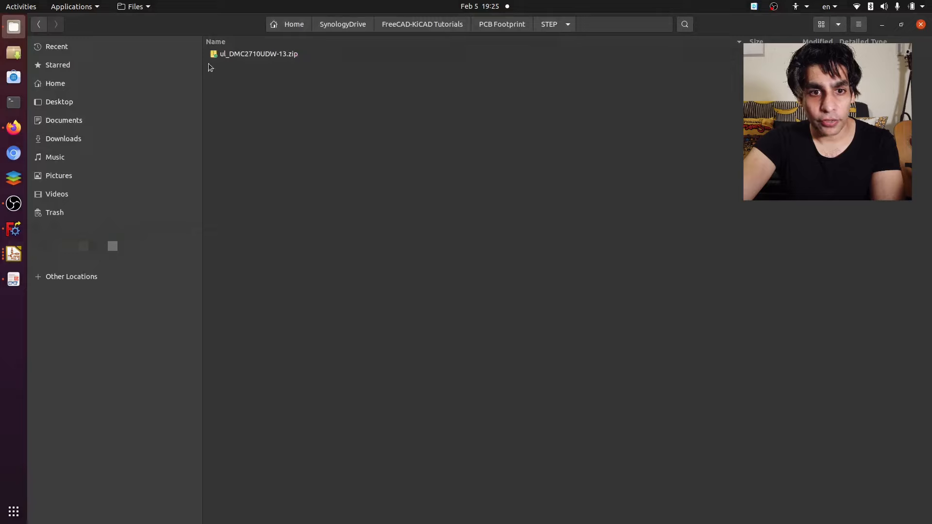
click(259, 54)
double_click(256, 54)
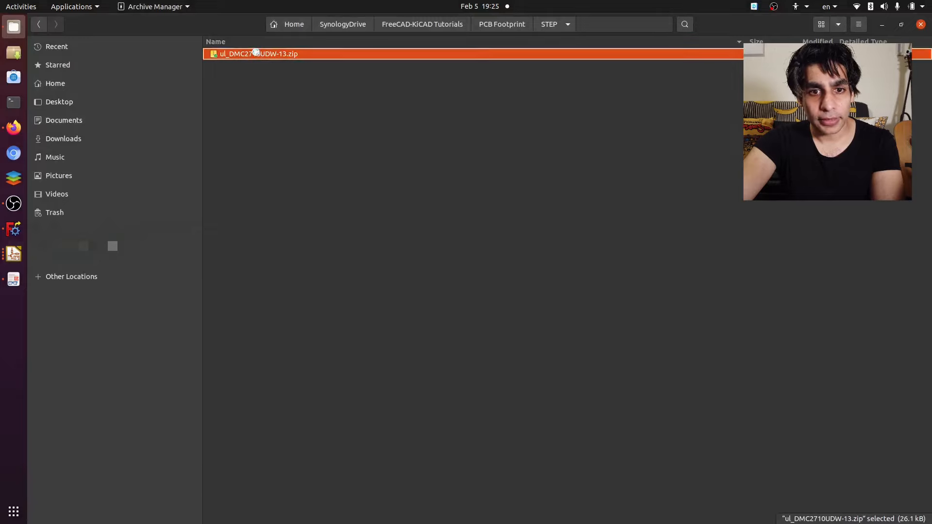
click(100, 98)
double_click(99, 97)
double_click(95, 96)
click(94, 97)
click(79, 44)
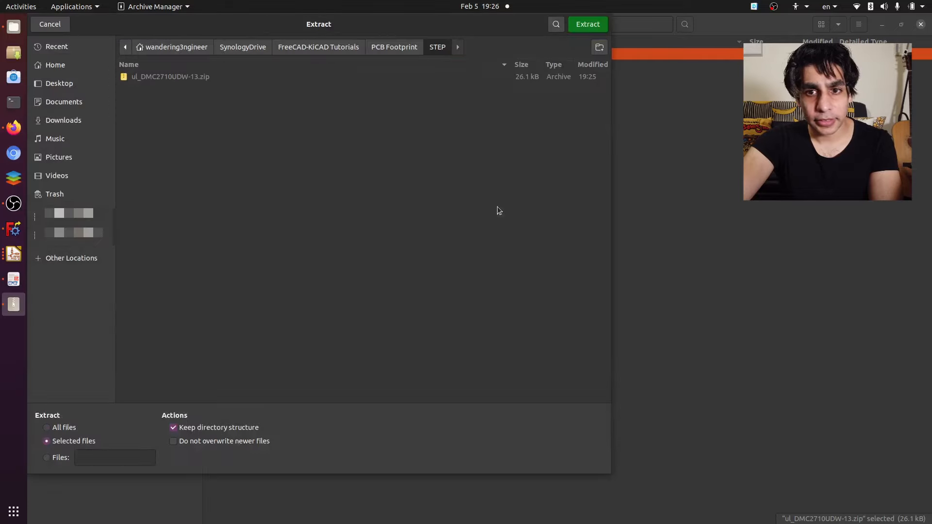
click(591, 23)
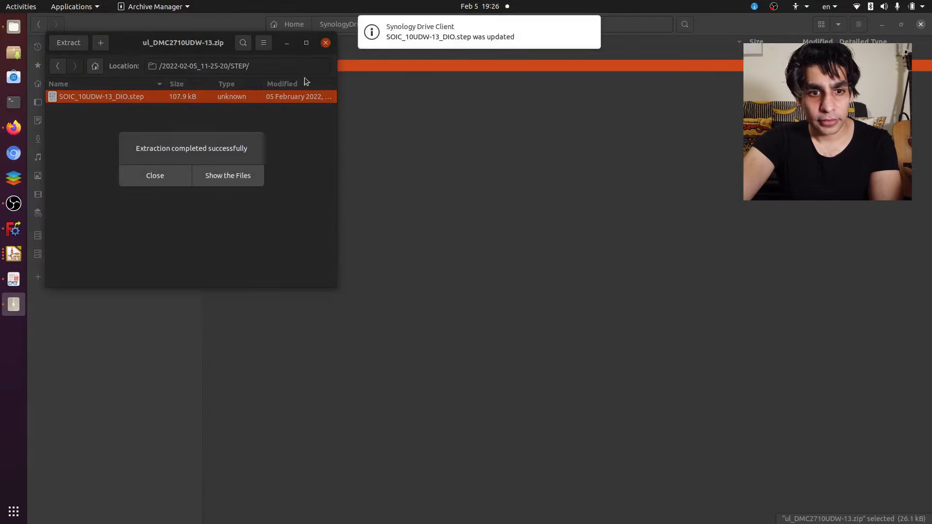
click(153, 175)
click(326, 48)
- Delete the downloaded zip archive and point the sot363 3D model path to SOIC_10UDW-13_DIO.step in PCB Footprint/STEP
click(318, 103)
click(297, 55)
click(284, 65)
key(Delete)
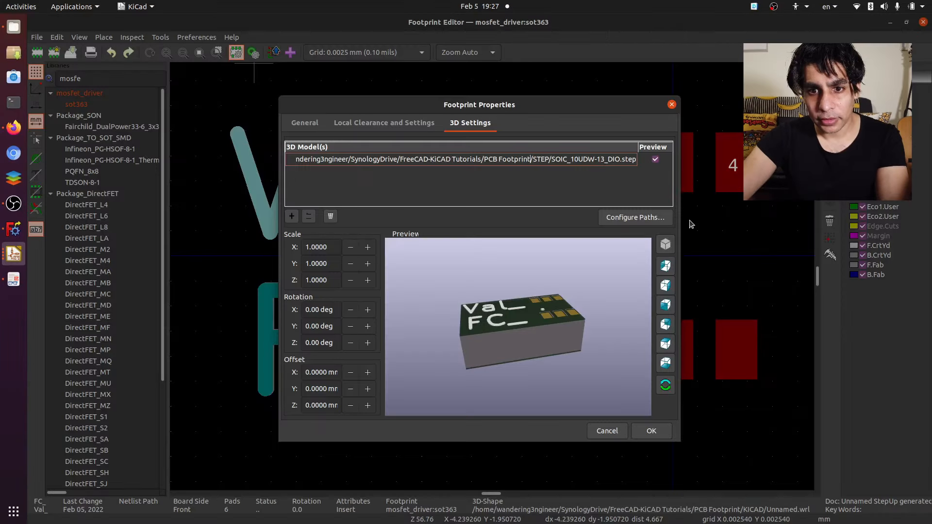
- Examine how the STEP model's leads line up with the sot363 pads in the 3D preview
drag(412, 295, 548, 306)
scroll(560, 293, up, 5)
scroll(533, 295, down, 3)
middle_drag(548, 304, 469, 364)
scroll(480, 329, up, 4)
scroll(480, 328, down, 3)
drag(469, 364, 532, 316)
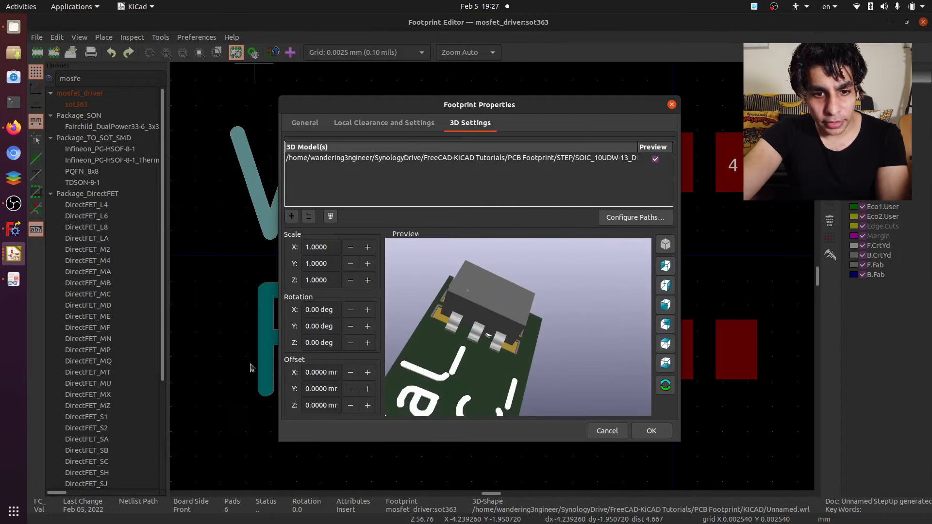
- Set the 3D model's Z rotation to -90 degrees, then save the sot363 footprint and close its editor
drag(310, 345, 303, 344)
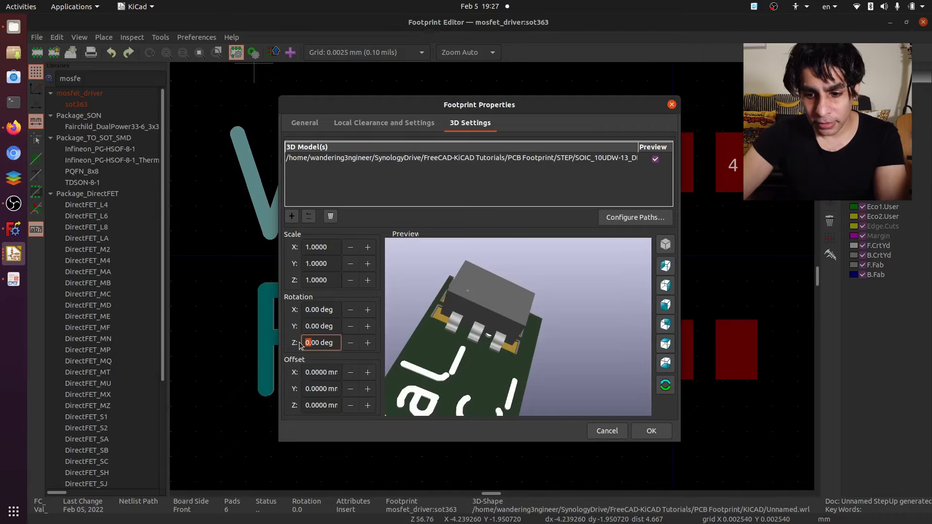
text(-90)
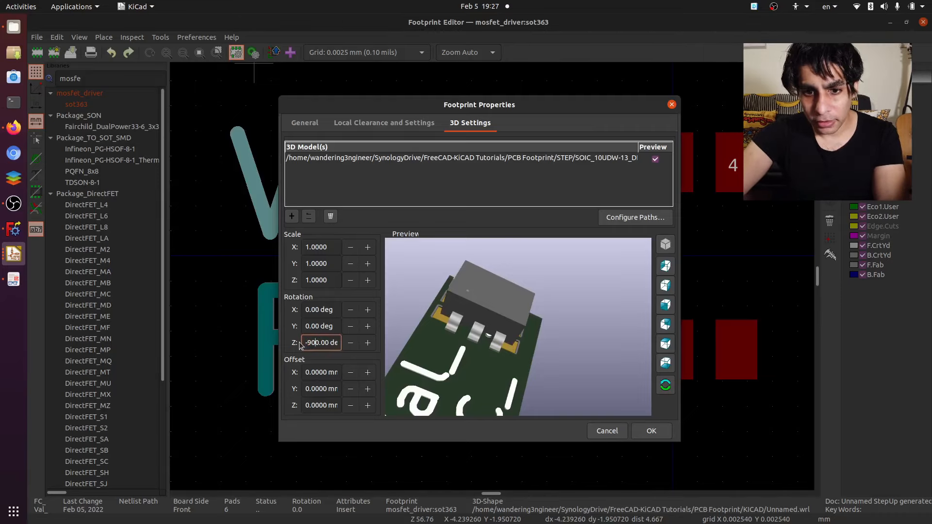
key(Delete)
click(563, 365)
drag(563, 365, 466, 330)
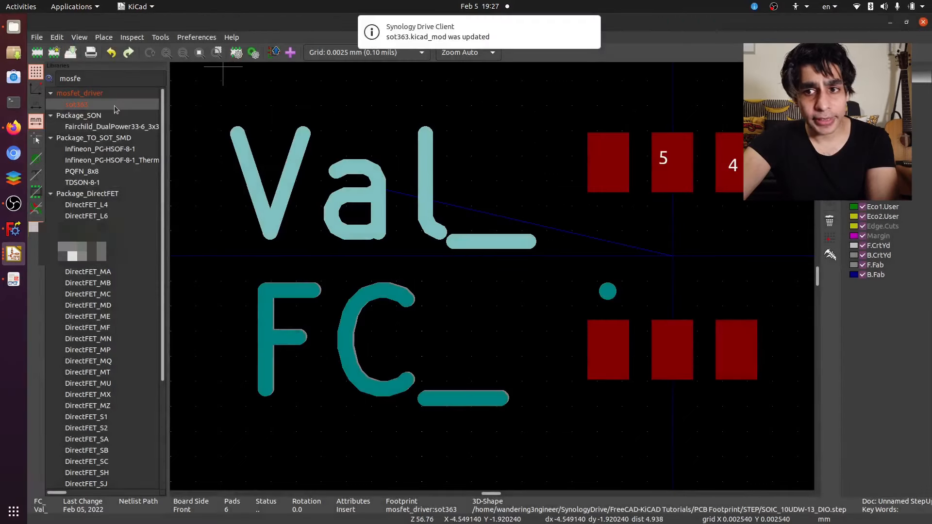
click(923, 22)
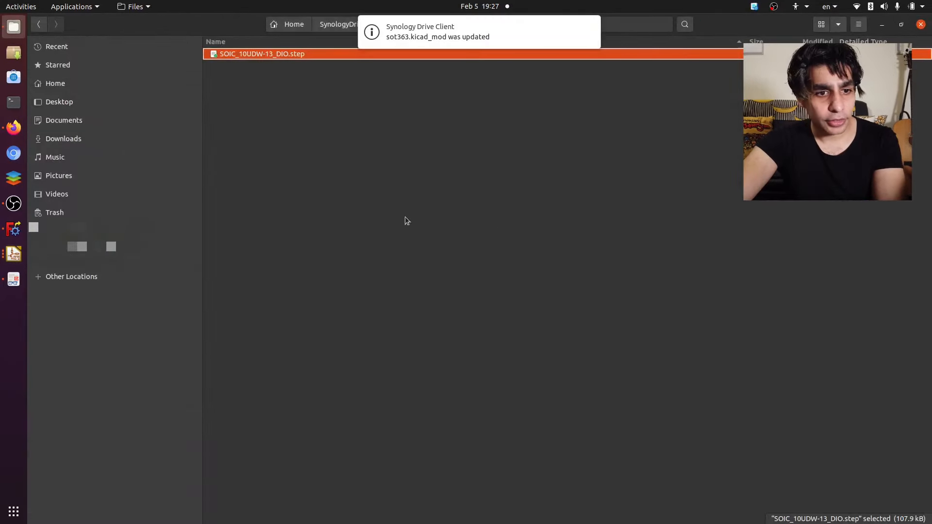
- Switch to the Pcbnew board and update all footprints on it from the library
click(13, 254)
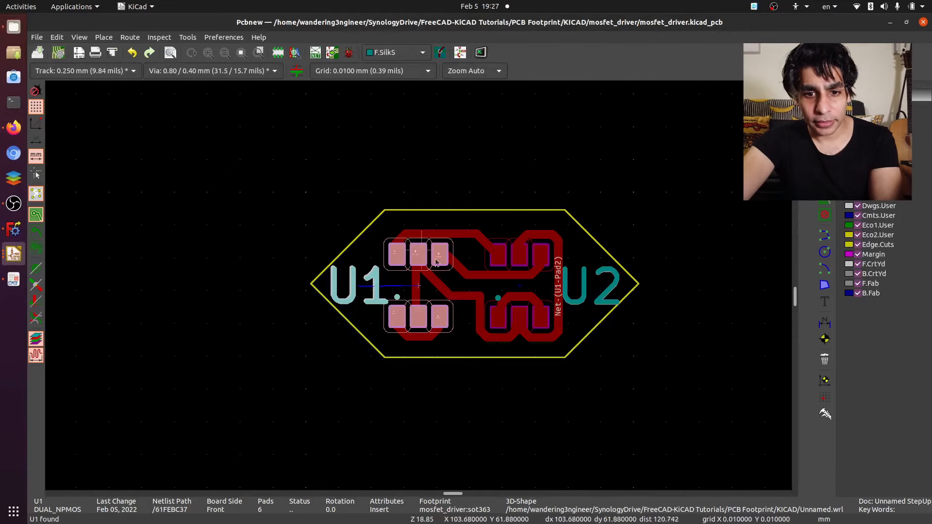
right_click(420, 289)
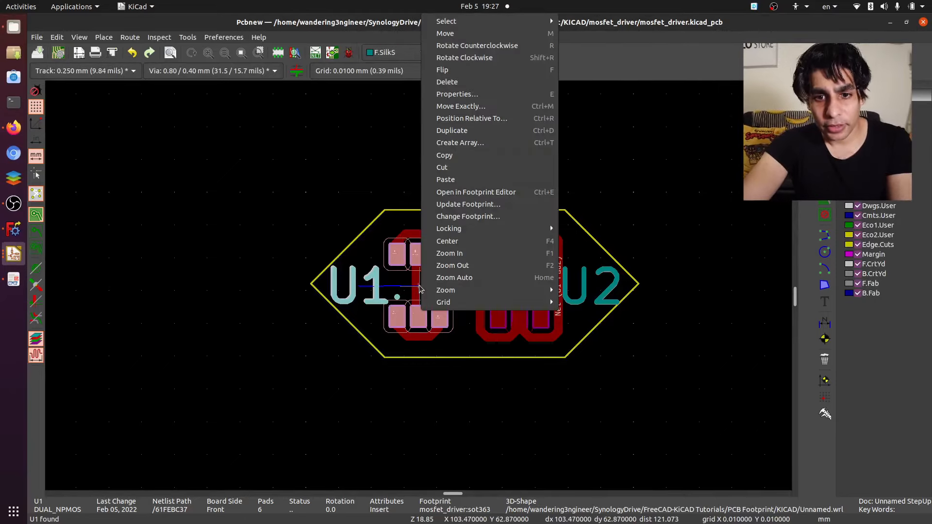
click(469, 205)
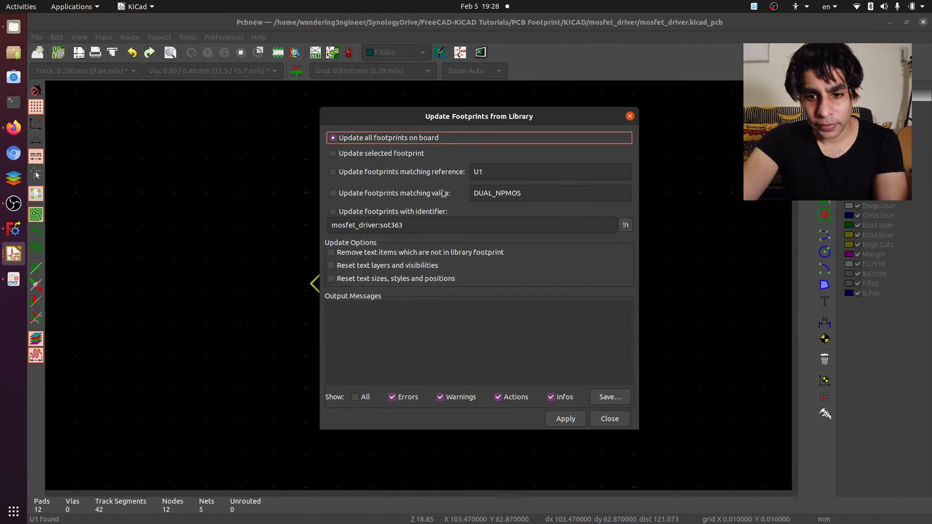
click(567, 419)
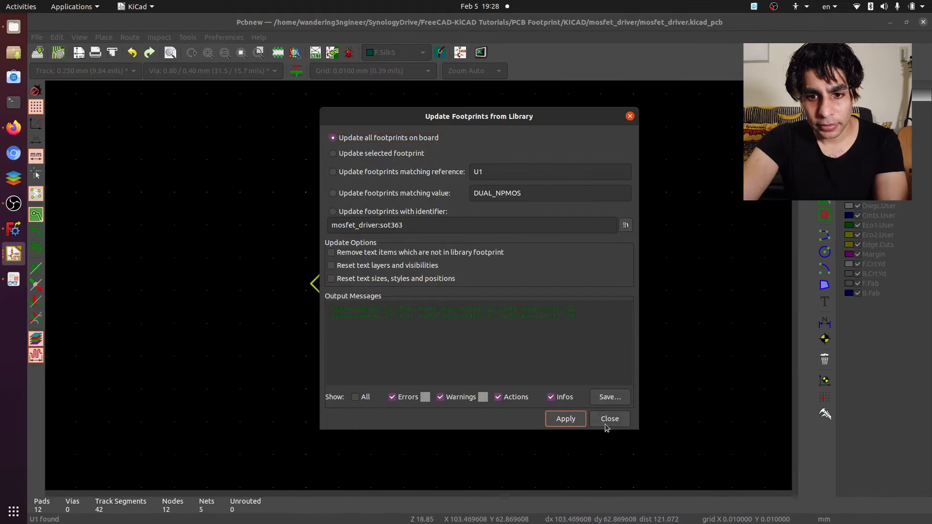
click(609, 418)
- Check the 3D model in U1's footprint properties and save the board
double_click(410, 290)
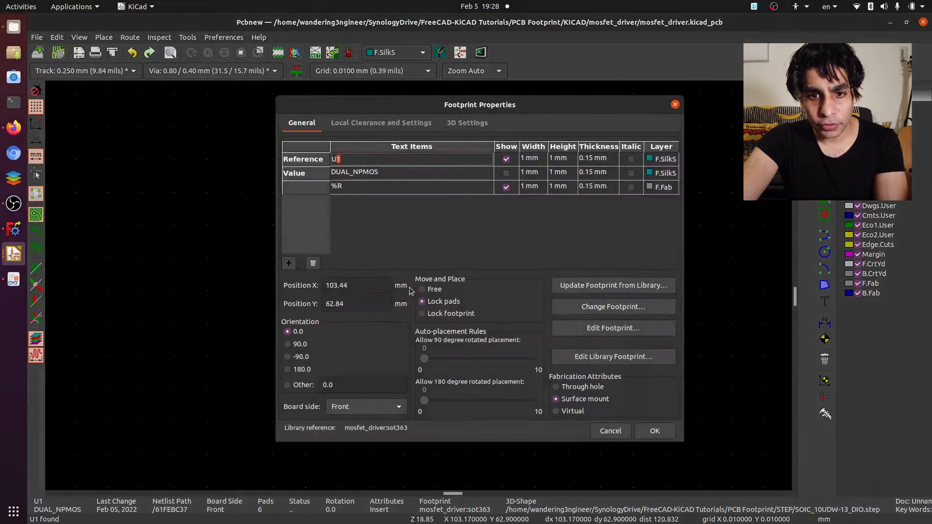
click(450, 122)
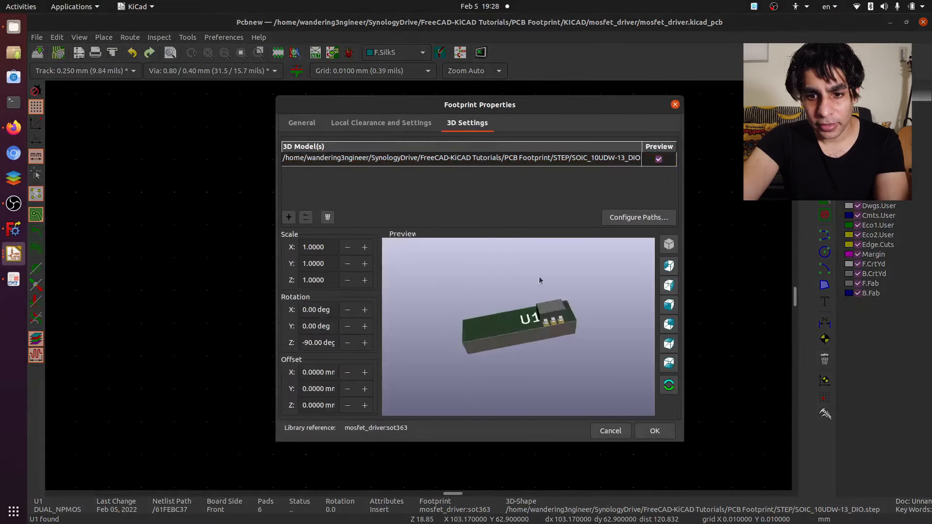
scroll(569, 357, up, 5)
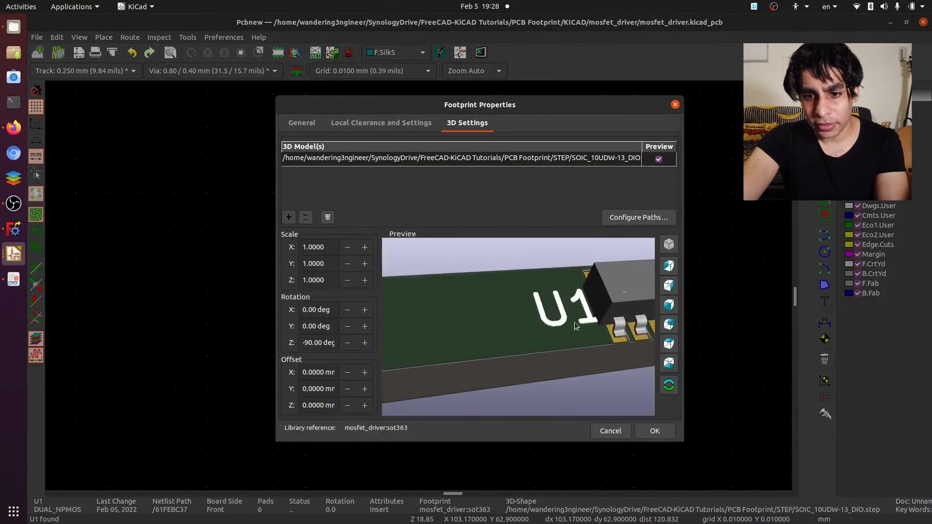
scroll(576, 326, up, 3)
click(654, 431)
click(668, 262)
click(39, 52)
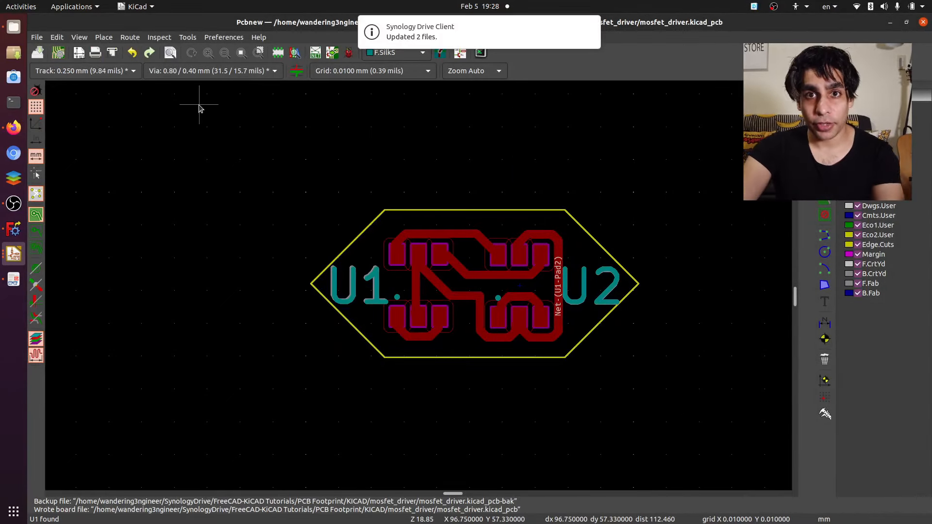
- Export the board as VRML in mm, copying the 3D model files to the shapes3D path
click(37, 38)
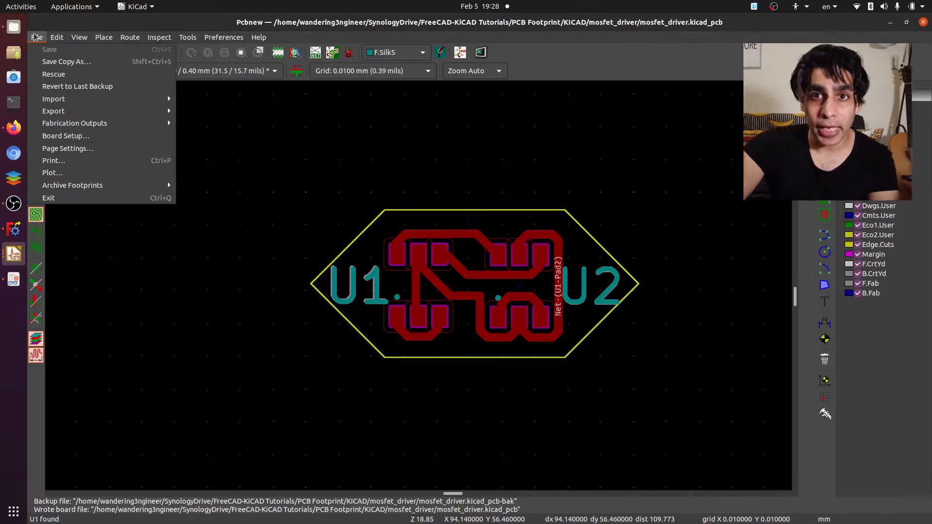
mouse_move(90, 113)
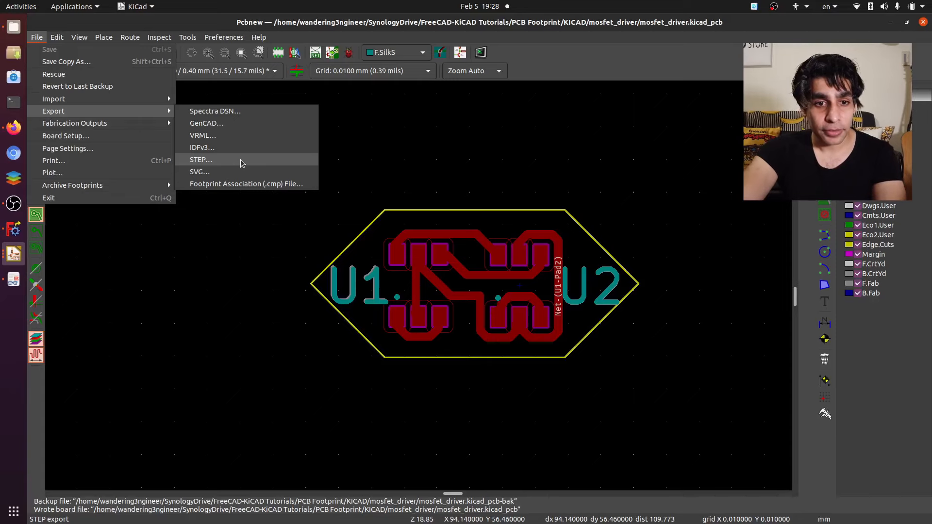
click(251, 135)
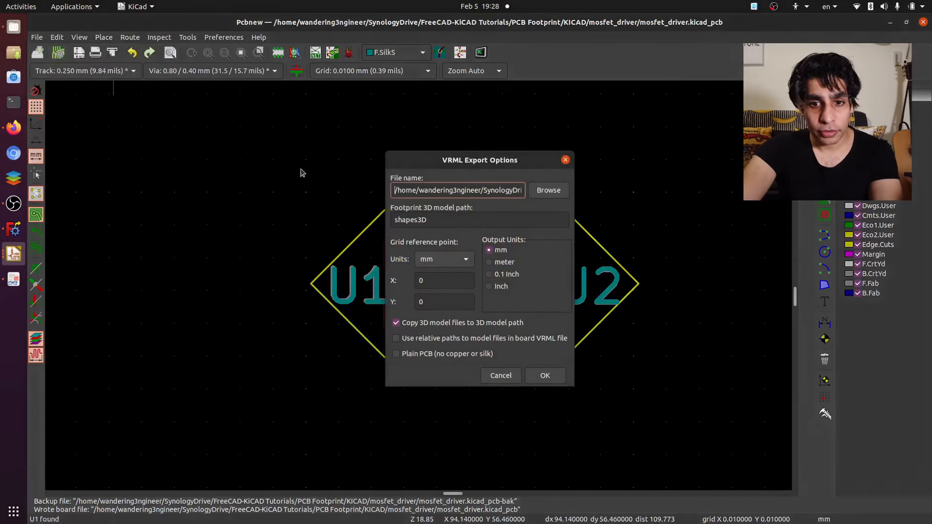
click(544, 376)
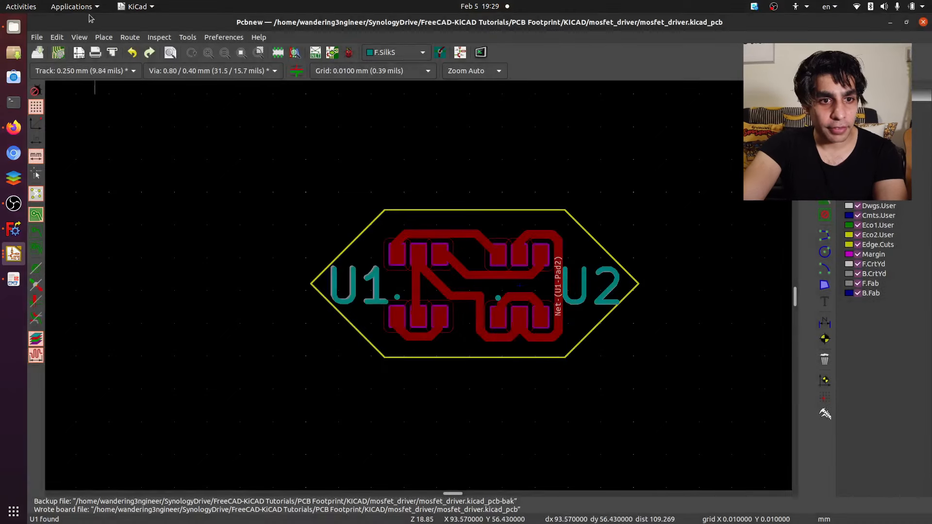
- Switch to FreeCAD, import the exported mosfet_driver VRML board from the STEP folder and inspect it from several angles
click(14, 229)
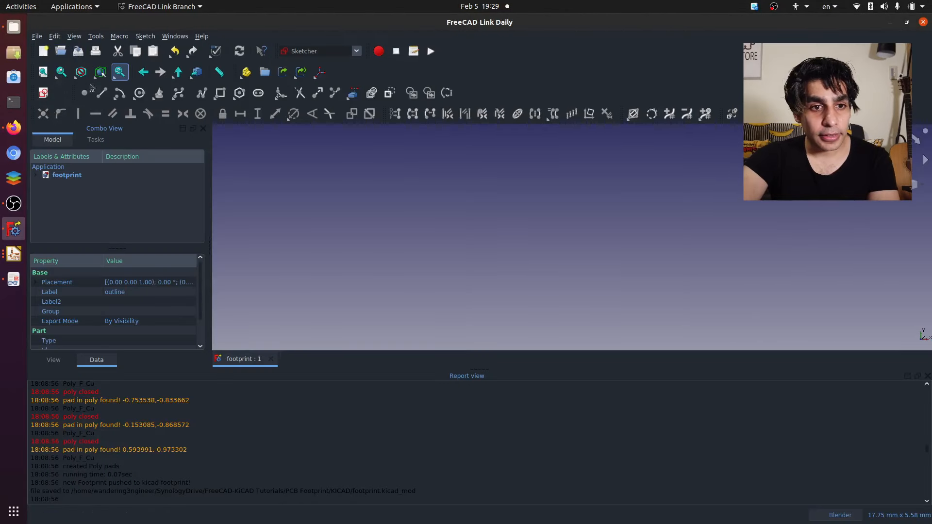
click(61, 53)
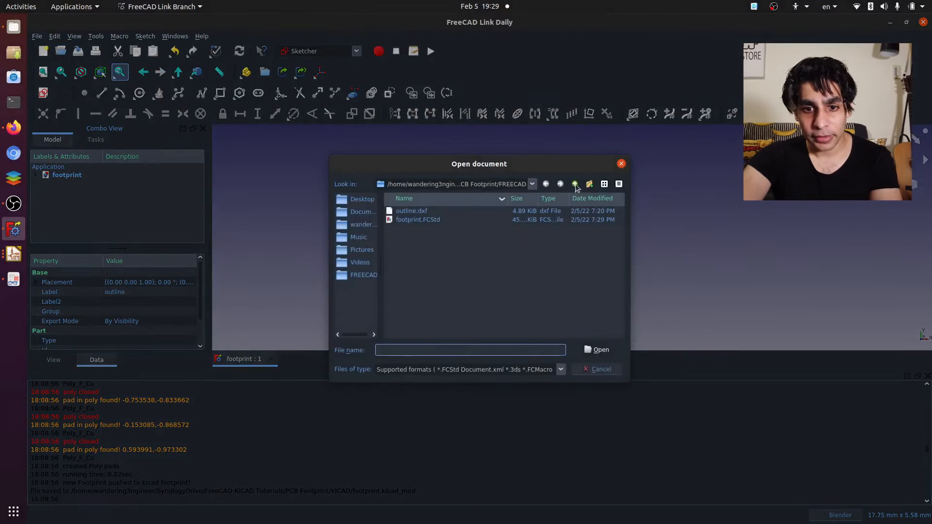
click(575, 184)
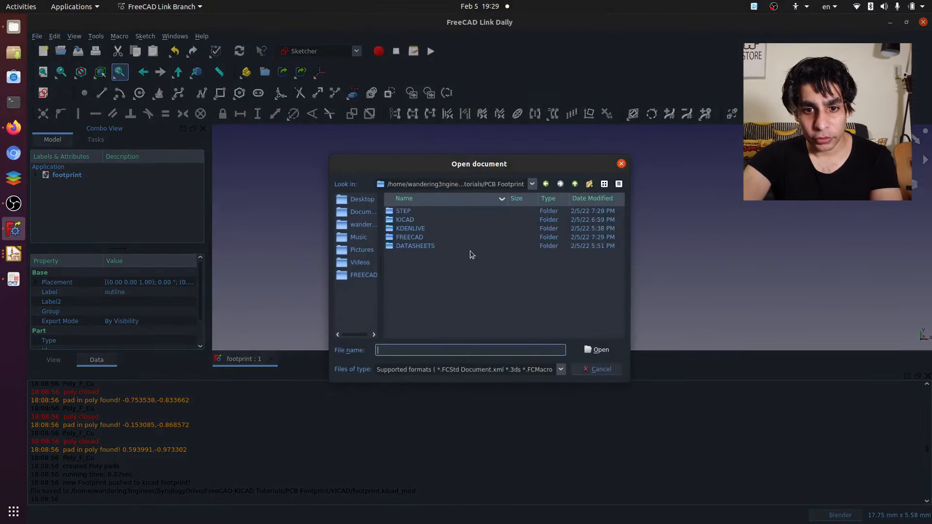
double_click(417, 213)
double_click(430, 221)
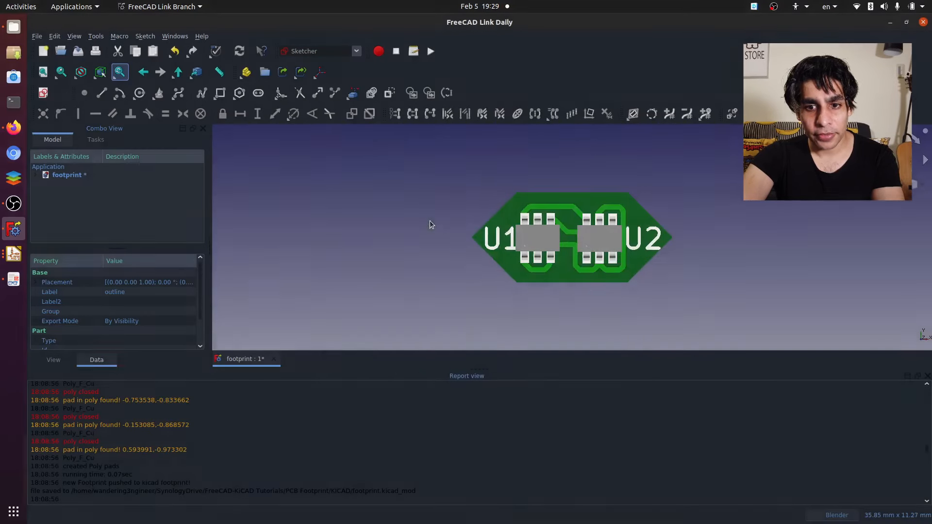
middle_drag(667, 300, 673, 233)
click(736, 343)
middle_drag(574, 314, 523, 339)
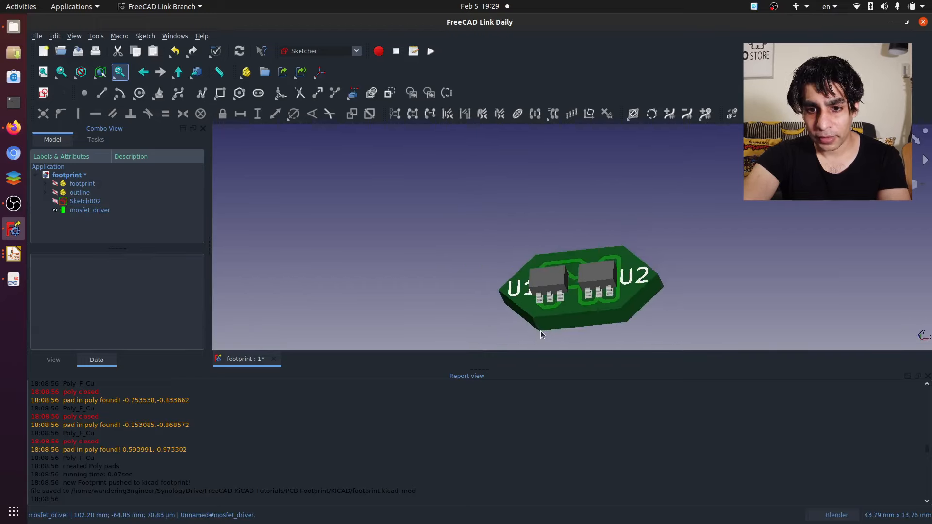
middle_drag(721, 312, 506, 274)
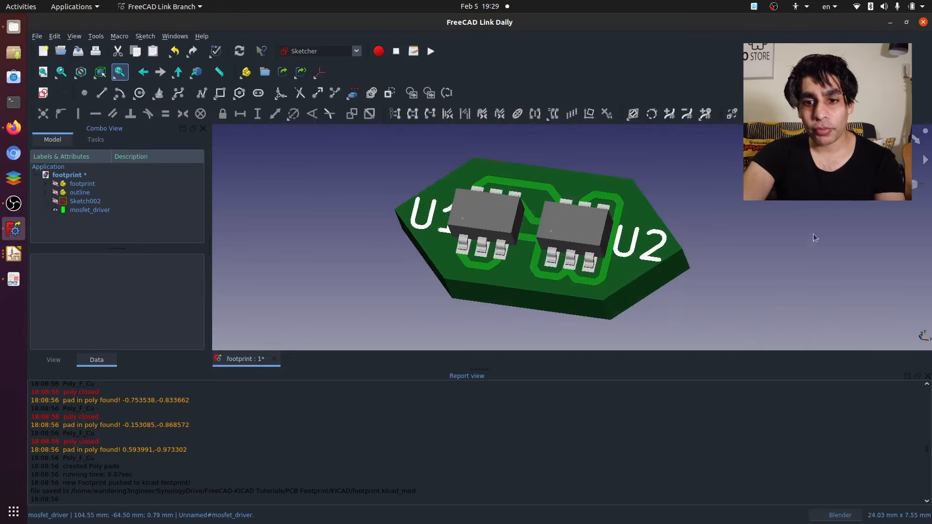